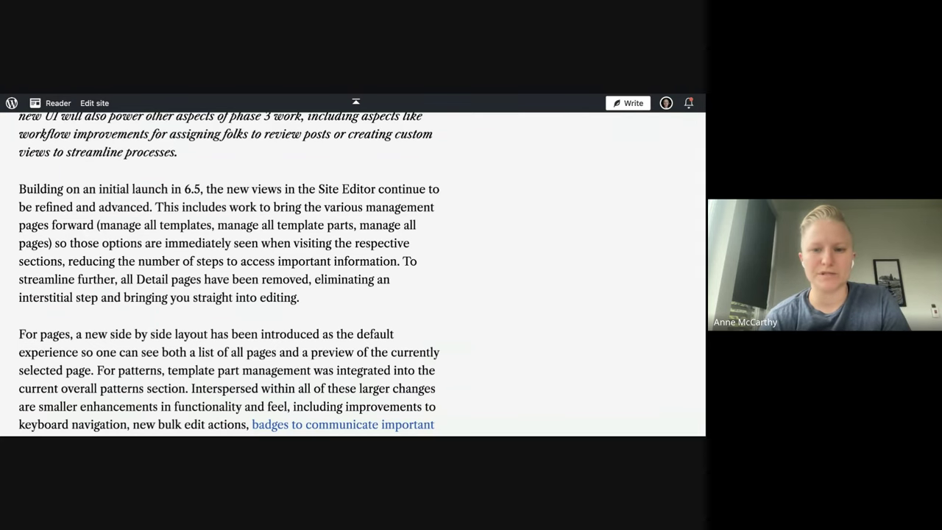
Scroll past the Visuals, Adoption approach and issue links to the Unifying editor experiences section.
scroll(361, 275, down, 1)
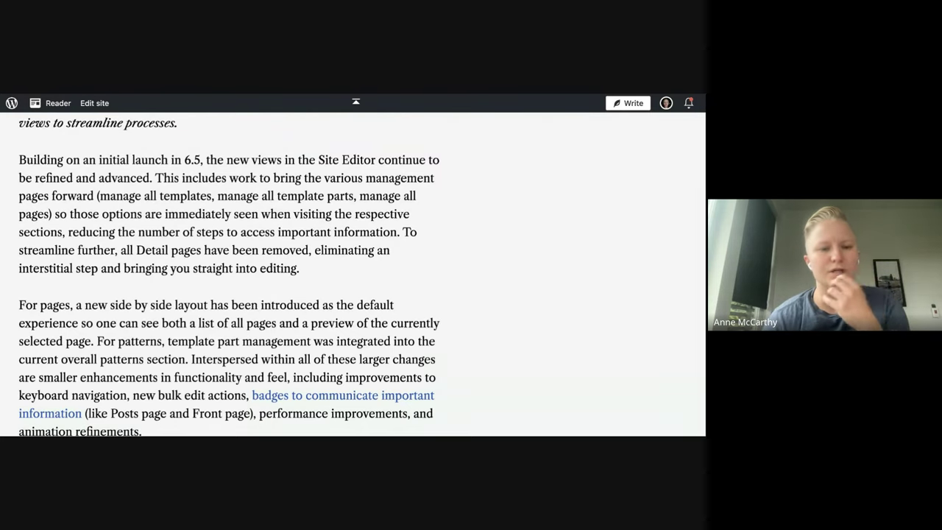
scroll(361, 275, down, 3)
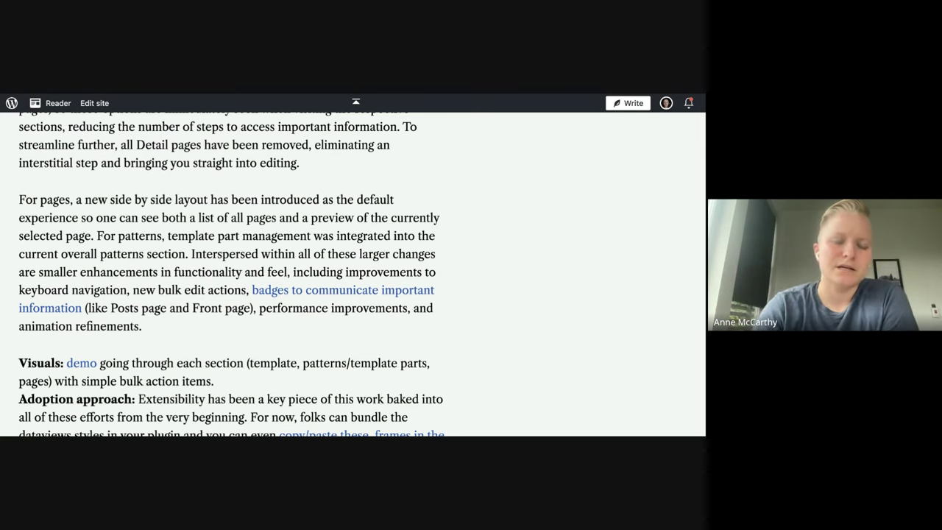
scroll(458, 296, down, 1)
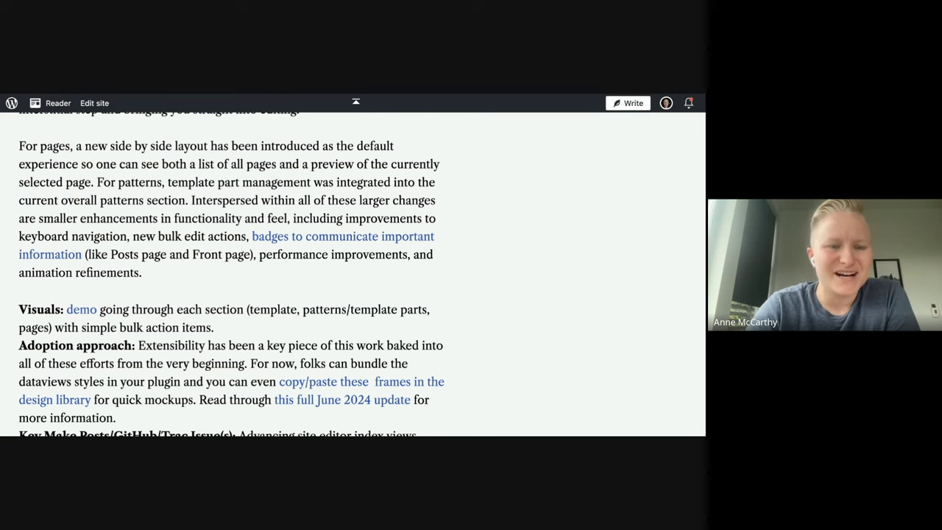
scroll(203, 218, down, 1)
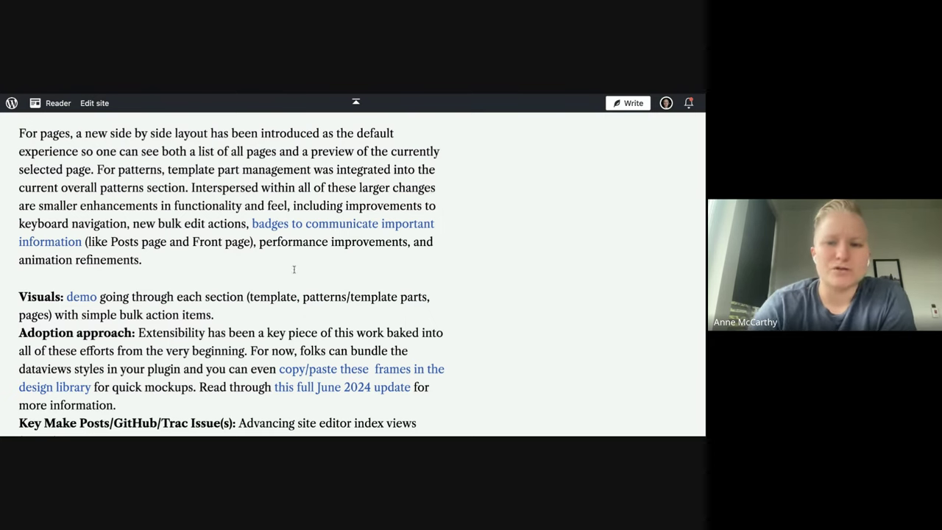
scroll(457, 212, down, 1)
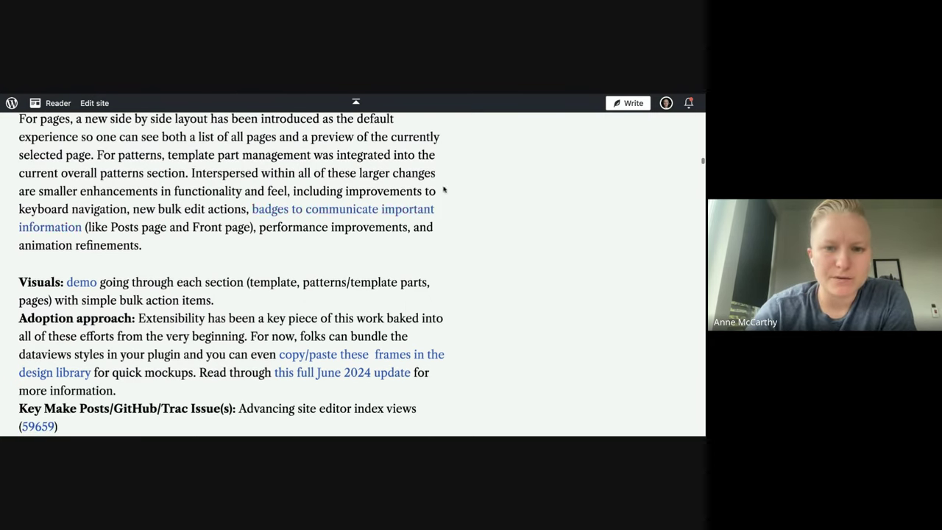
scroll(442, 187, down, 5)
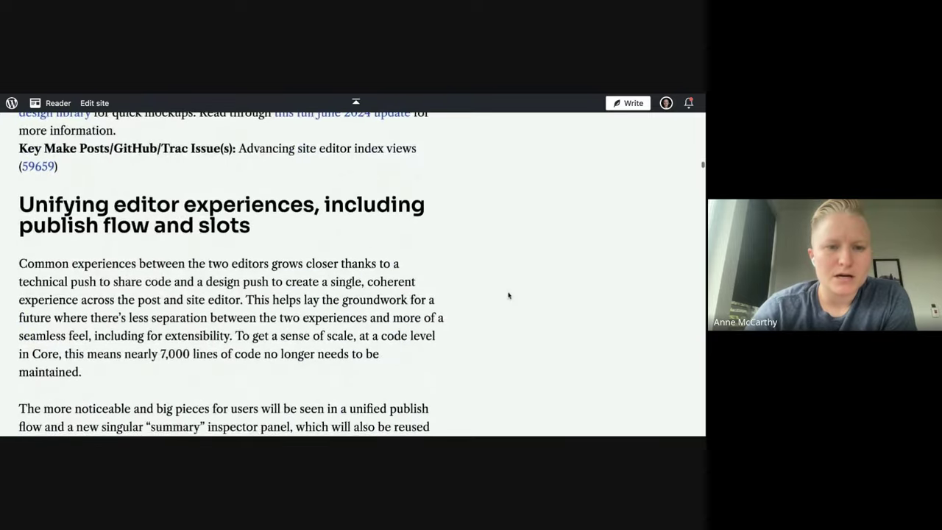
Scroll around the slots section toward the typography and color variations heading.
scroll(508, 294, up, 1)
scroll(508, 295, down, 10)
scroll(508, 295, down, 8)
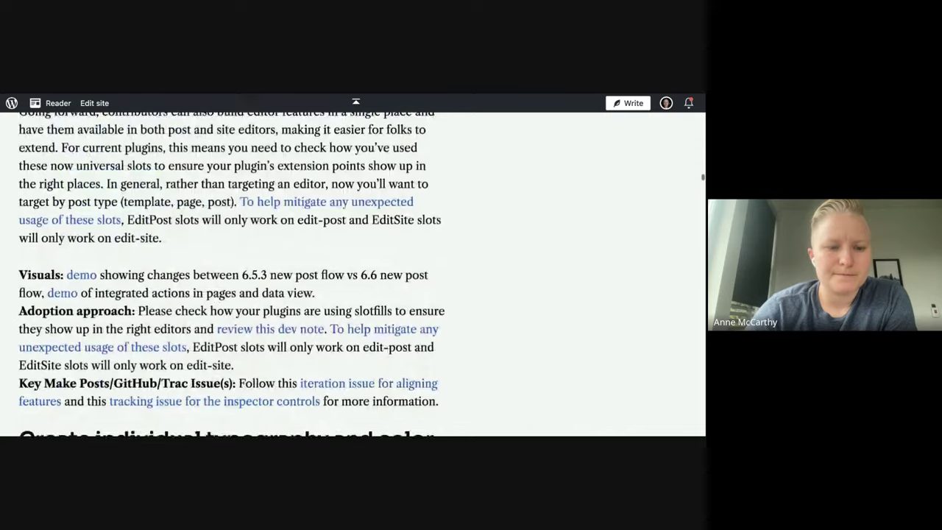
scroll(509, 295, up, 1)
scroll(508, 295, up, 1)
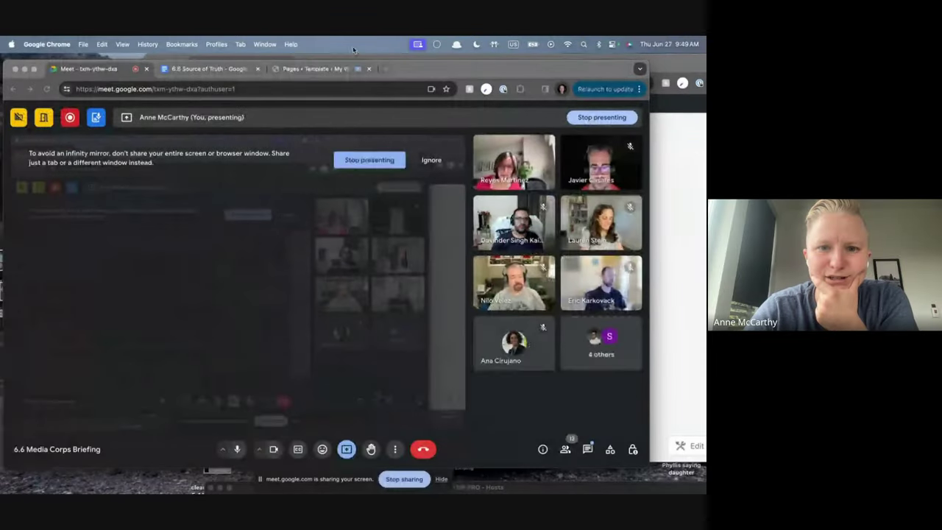
Pull the 6.6 release post tab out into a wider window, then return to the site editor tab.
click(317, 69)
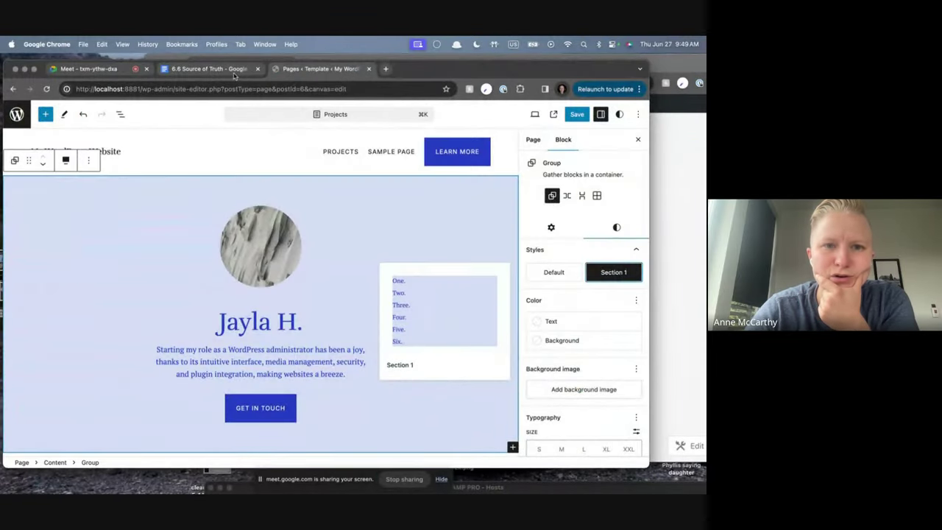
mouse_move(234, 73)
mouse_down()
mouse_move(260, 68)
mouse_move(235, 69)
mouse_up()
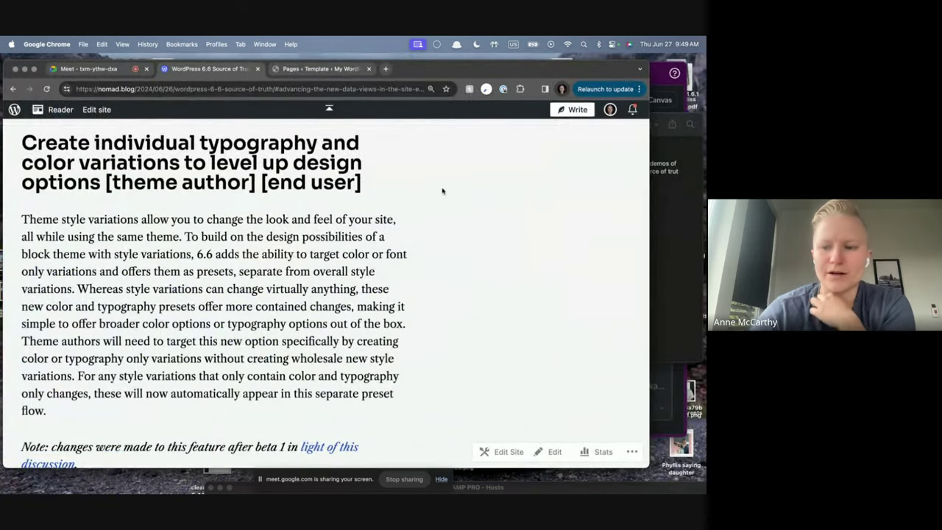
drag(649, 467, 706, 479)
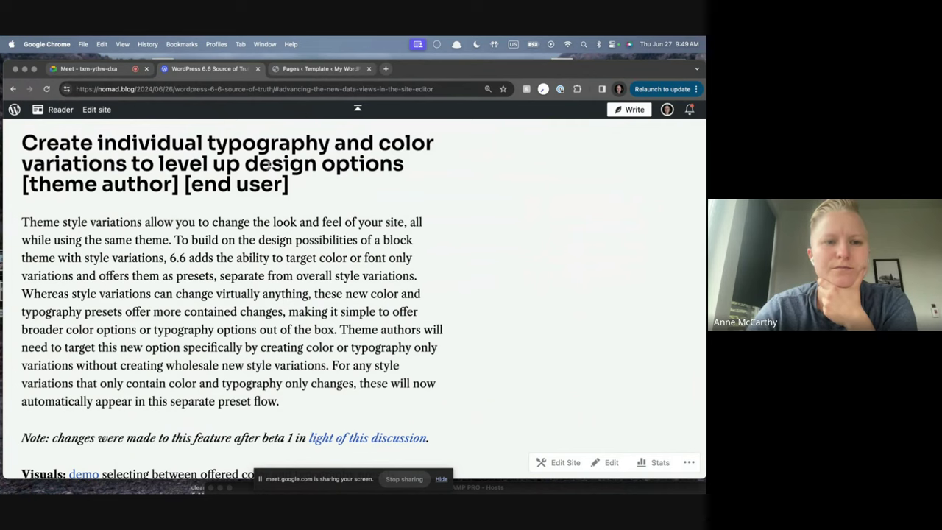
click(316, 71)
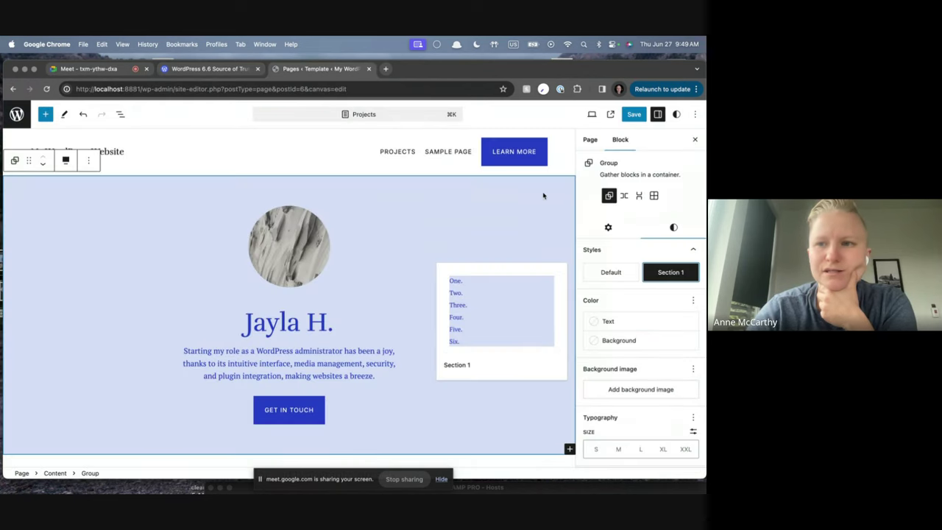
In global Styles, preview the style variations twice, then open the Colors screen.
click(676, 114)
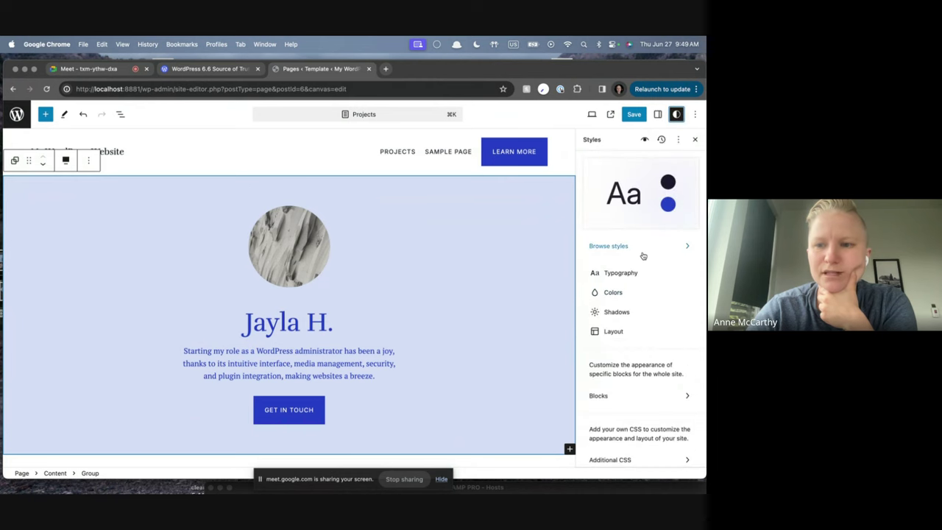
click(641, 250)
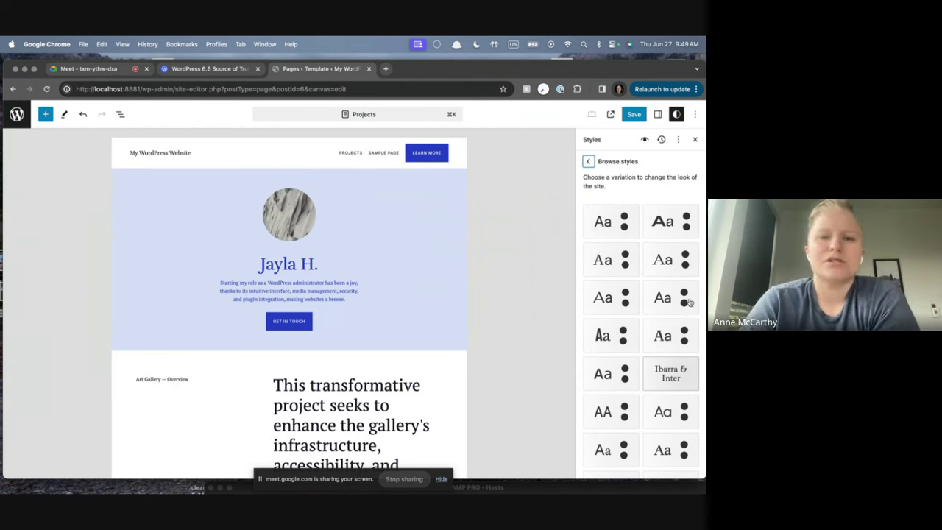
click(588, 161)
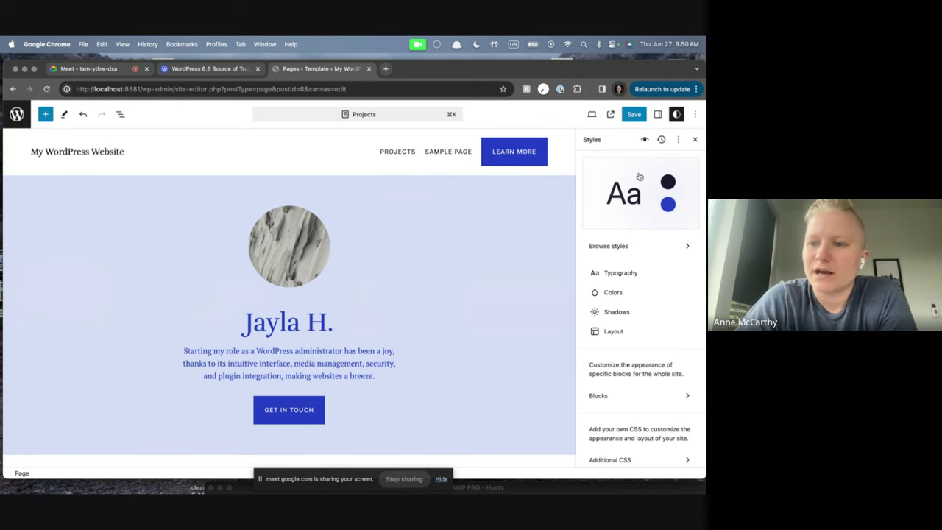
click(630, 248)
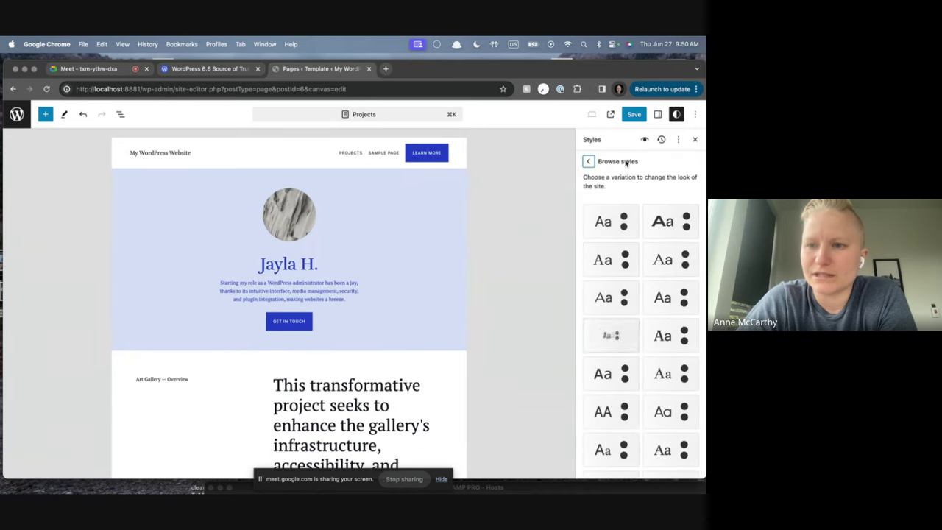
click(588, 161)
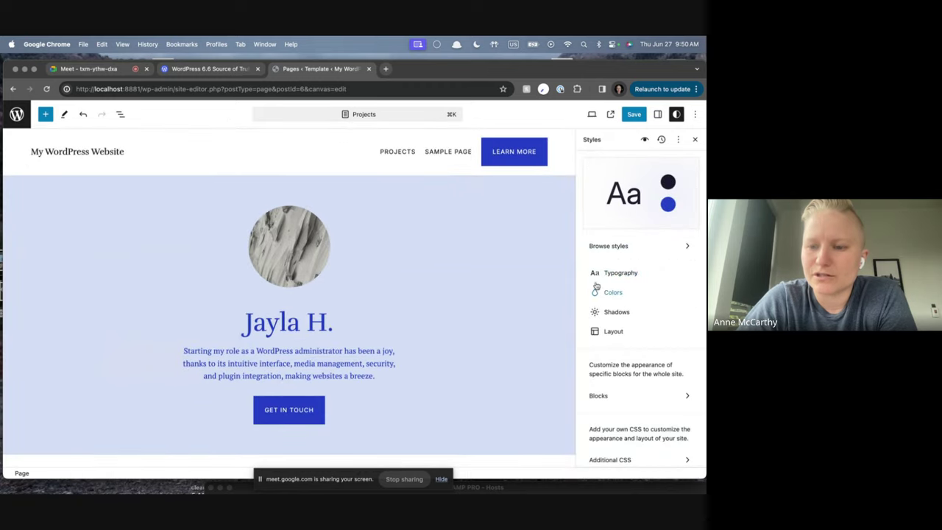
click(607, 289)
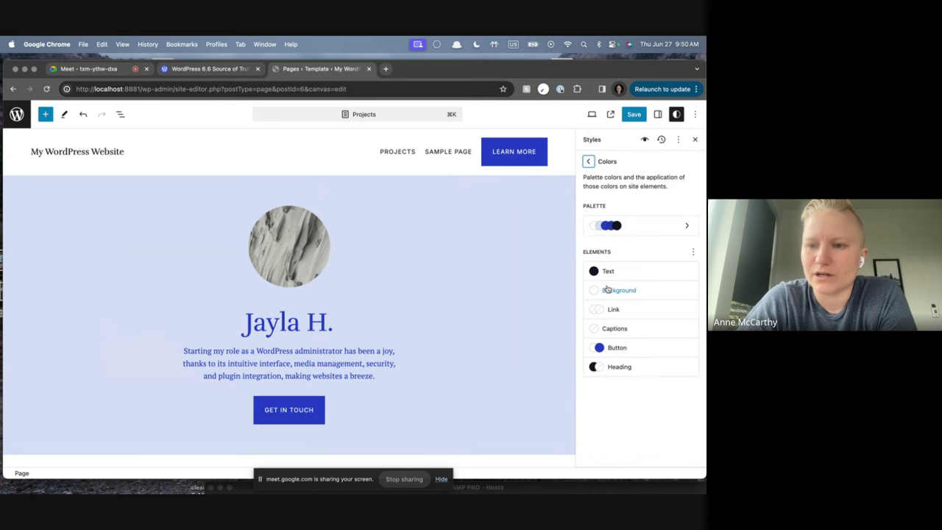
Open the palette presets and try the navy, orange and dark purple palettes.
click(639, 223)
scroll(625, 294, down, 4)
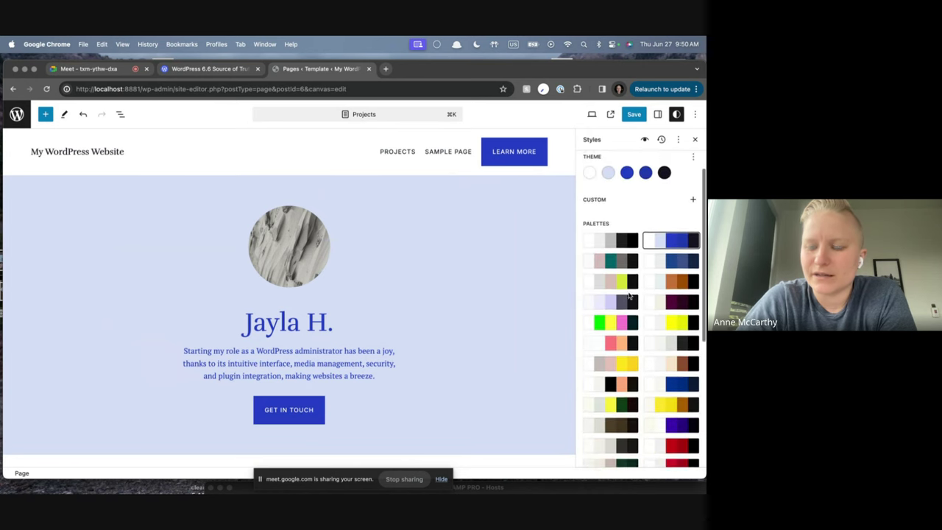
scroll(629, 295, down, 2)
scroll(628, 295, up, 4)
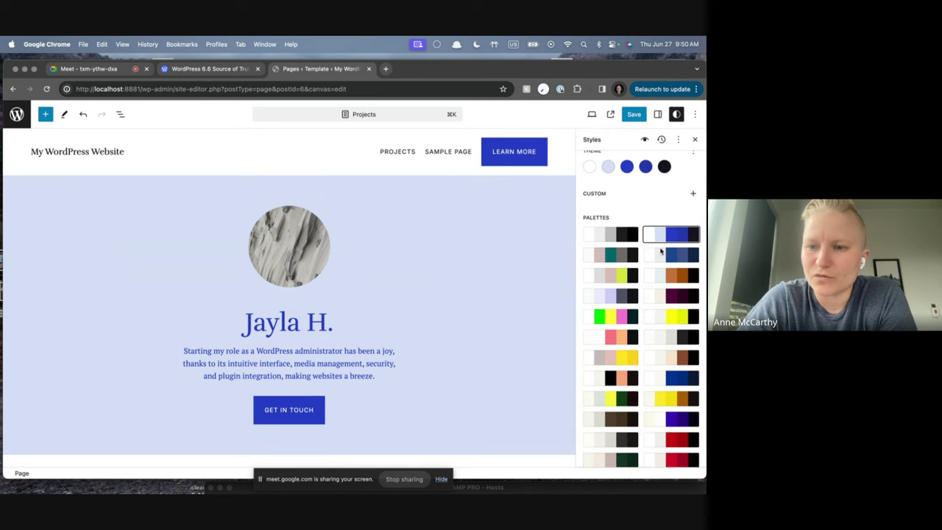
scroll(655, 245, up, 1)
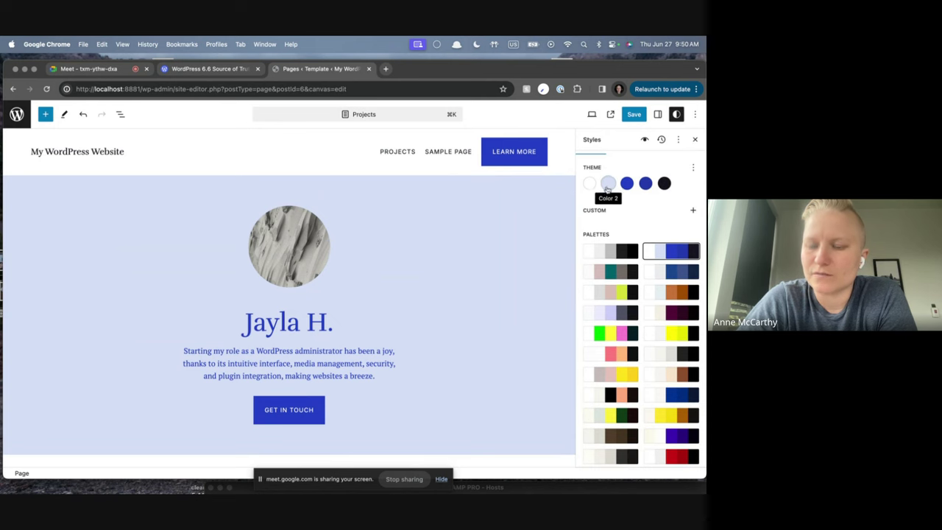
click(676, 270)
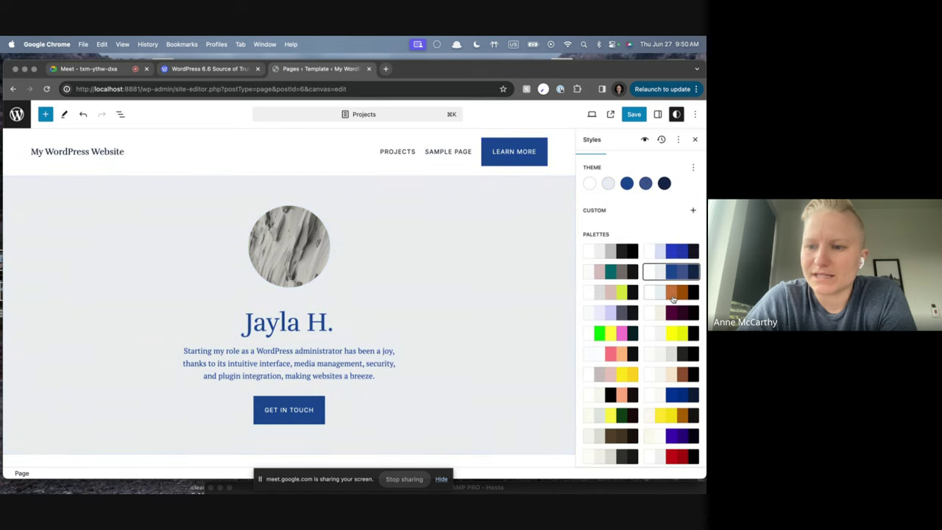
click(673, 296)
click(668, 317)
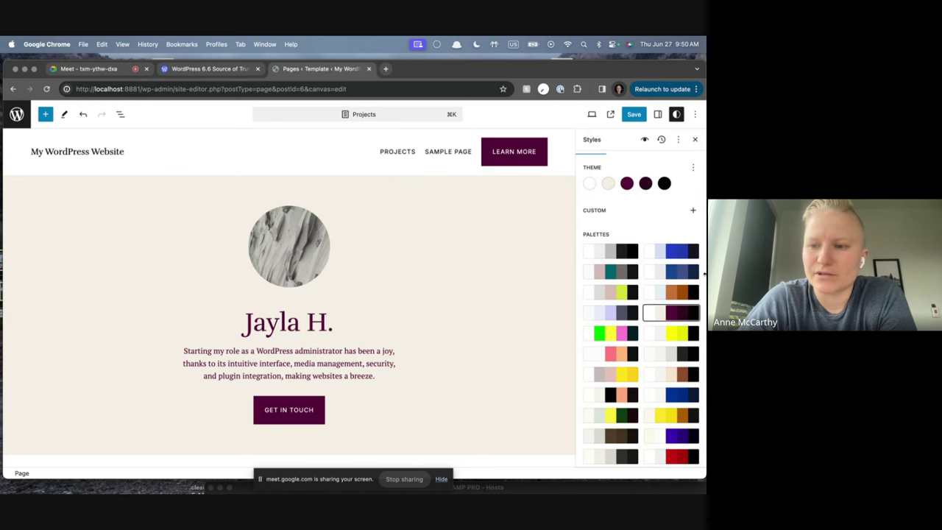
Keep switching between the orange, navy, blue and purple presets, settling on navy.
click(688, 291)
click(684, 272)
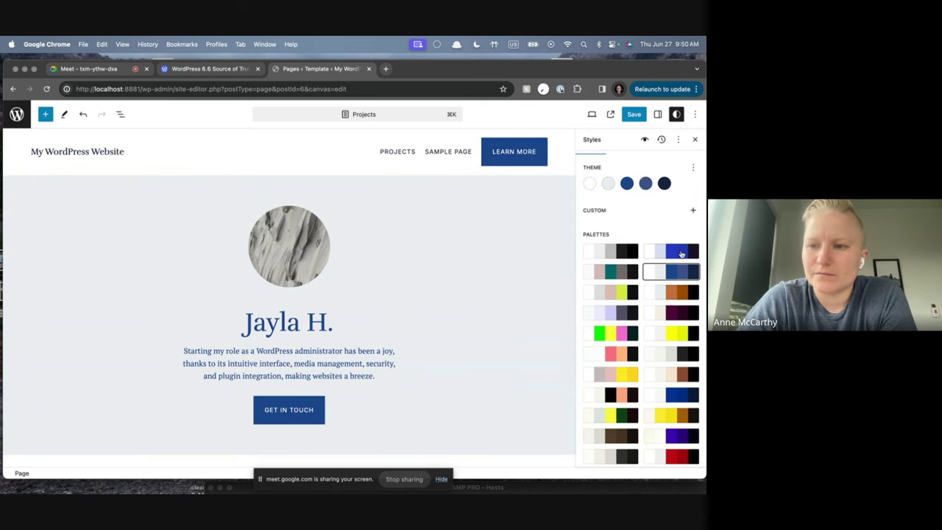
click(681, 253)
click(678, 271)
click(676, 292)
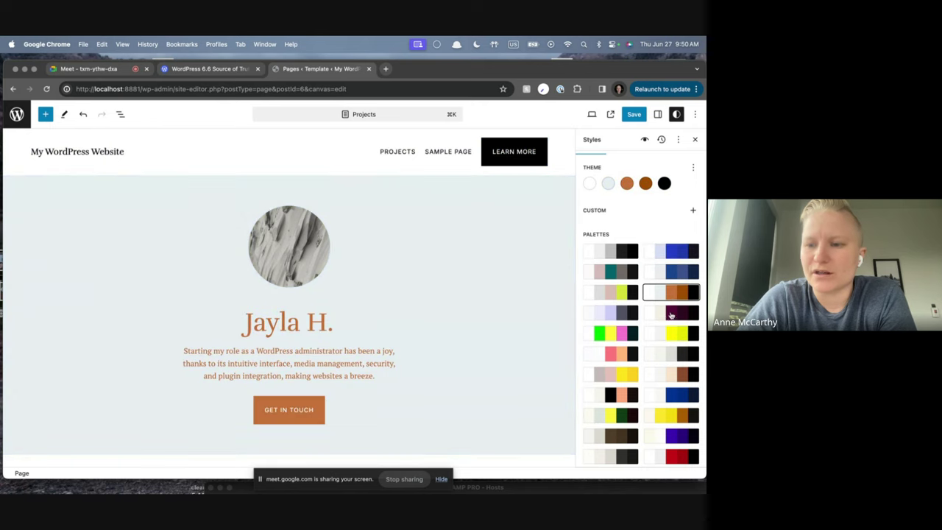
click(672, 314)
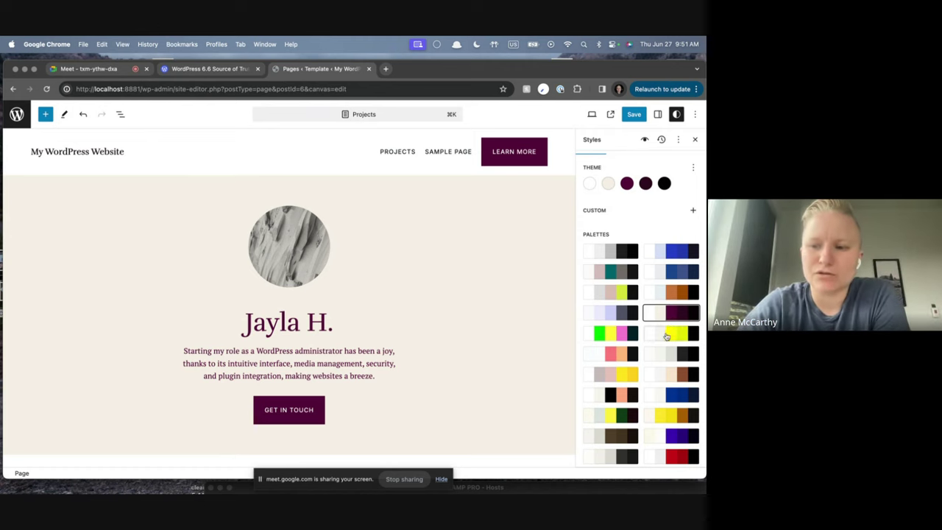
click(671, 293)
click(671, 272)
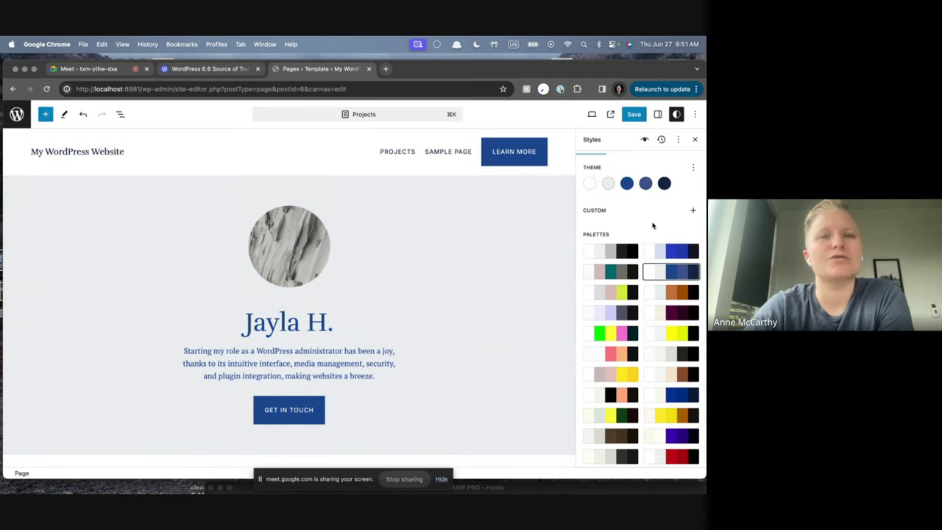
Return to the Colors overview and leave for the site's Pages view.
scroll(652, 226, up, 2)
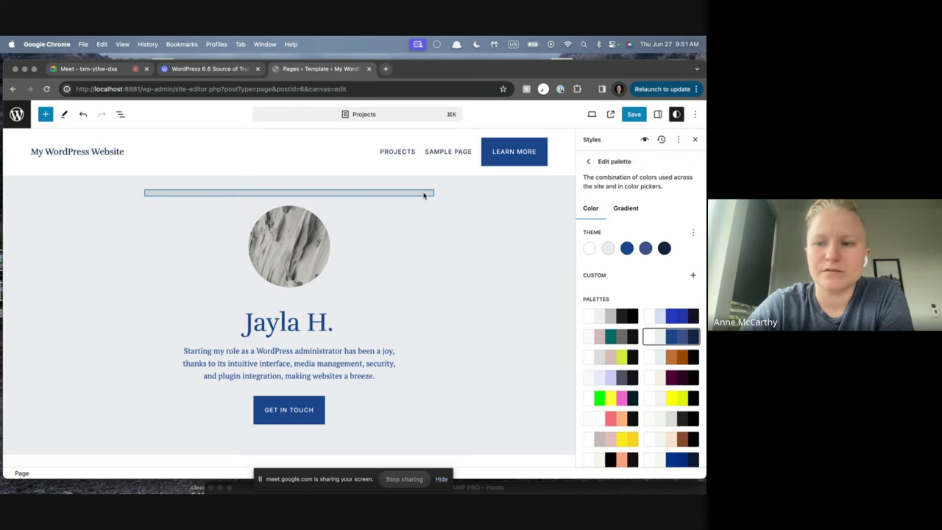
click(590, 162)
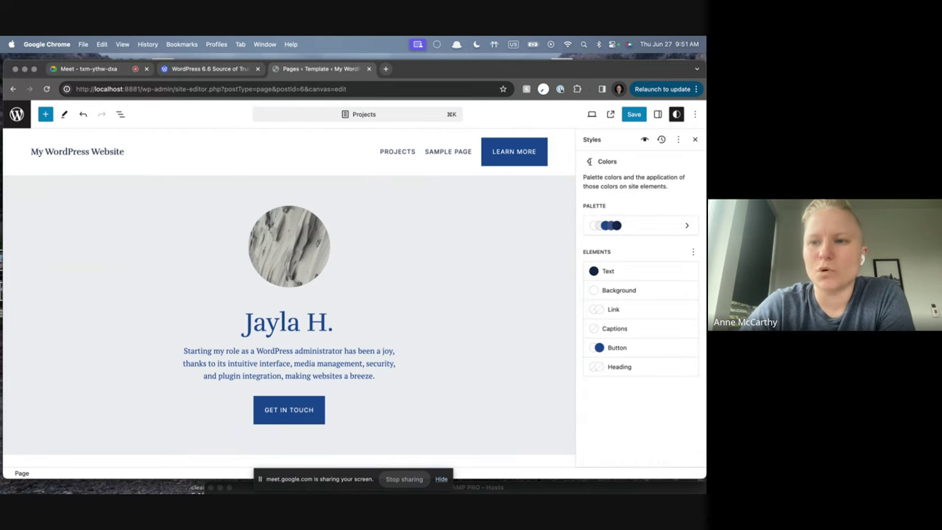
click(16, 114)
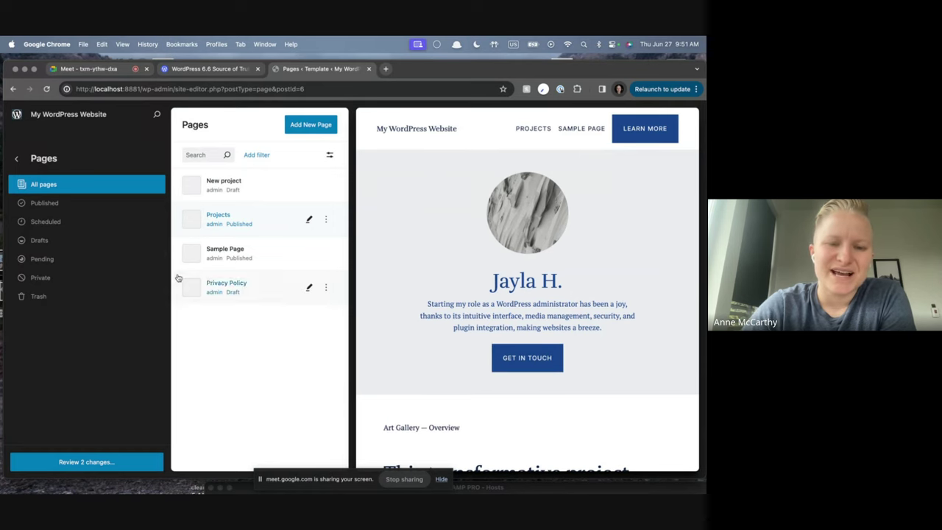
Preview the Sample Page, Privacy Policy, Projects and New project pages.
click(221, 253)
click(220, 291)
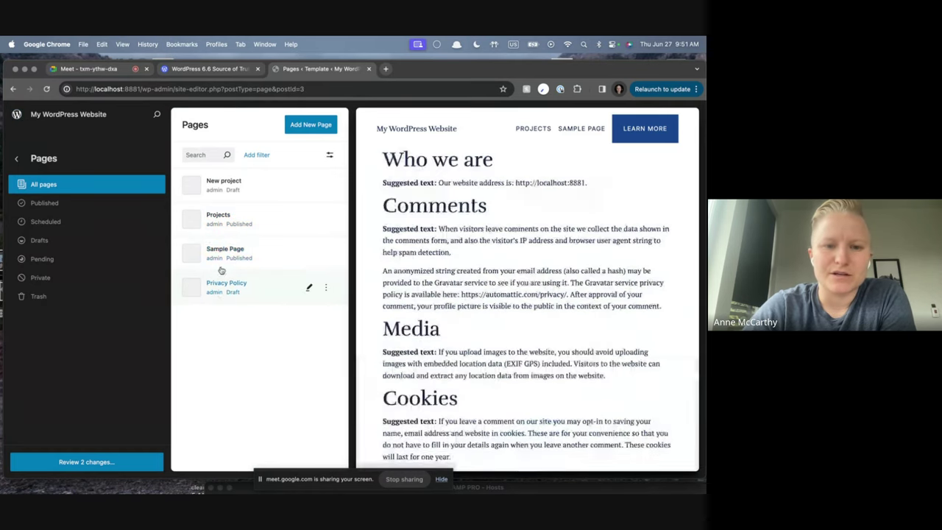
click(220, 253)
click(222, 220)
click(226, 190)
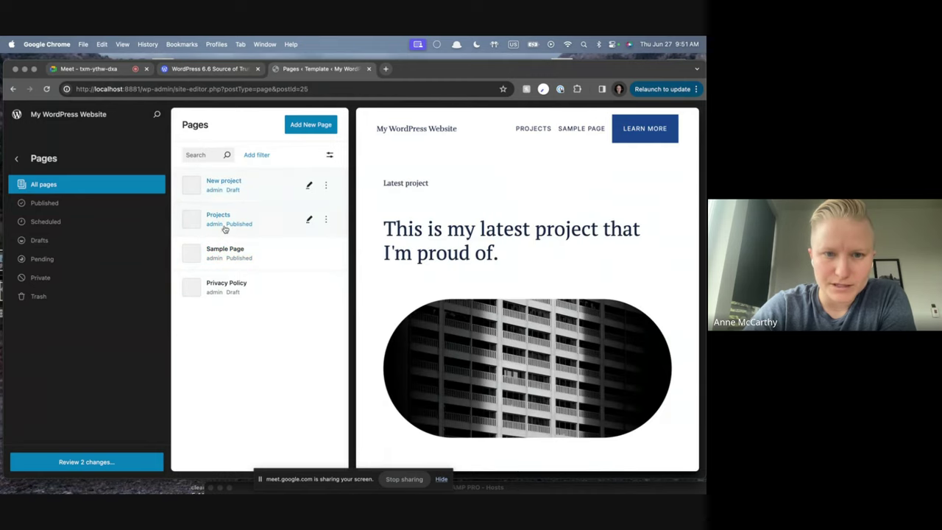
click(224, 225)
click(225, 250)
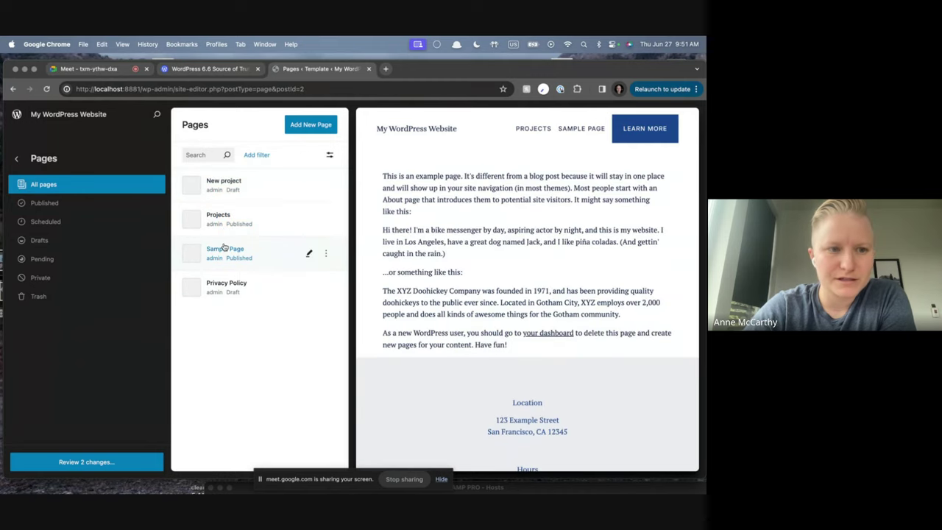
Filter pages by Published, Scheduled and Drafts, back to All pages, and check View options.
click(42, 203)
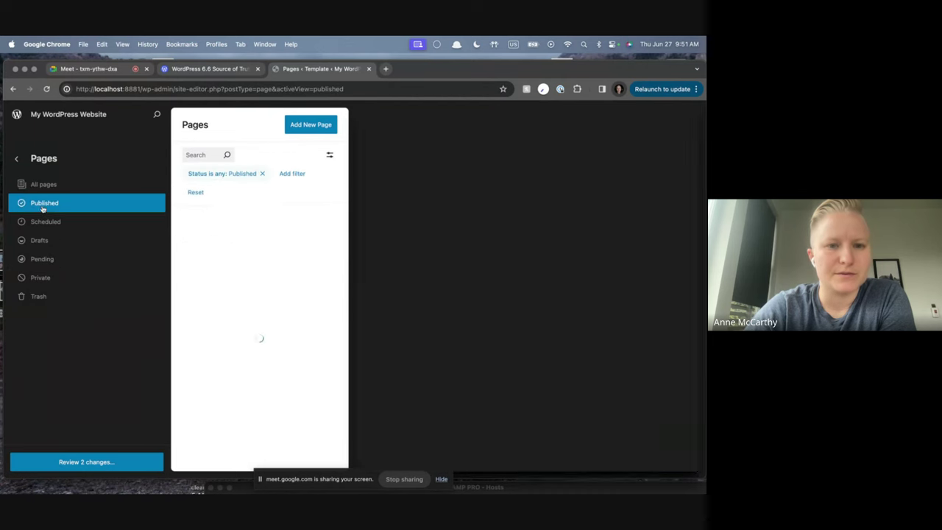
click(43, 221)
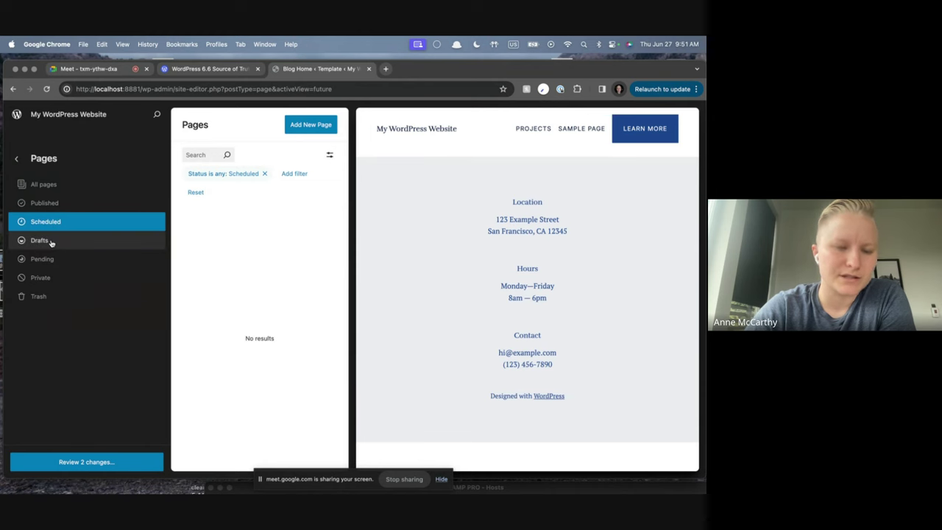
click(51, 241)
click(46, 185)
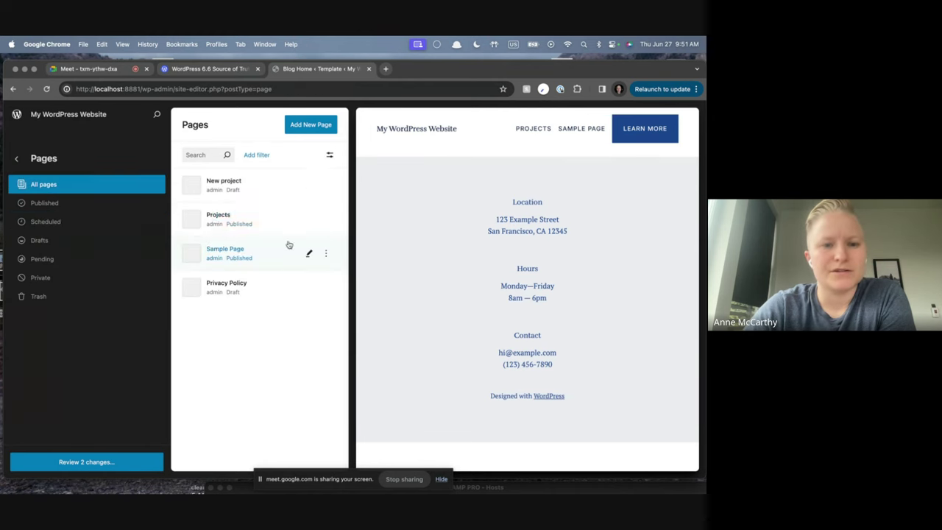
click(329, 155)
mouse_move(337, 195)
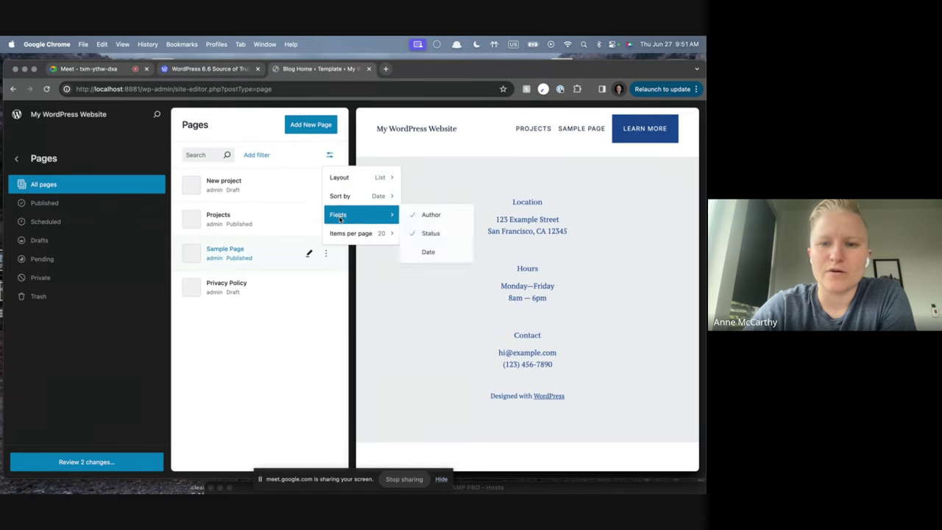
mouse_move(356, 177)
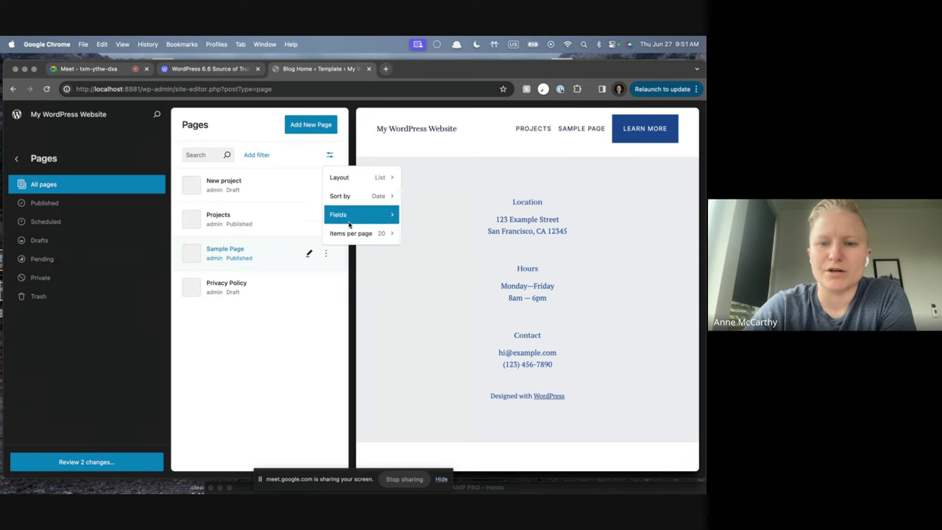
click(345, 138)
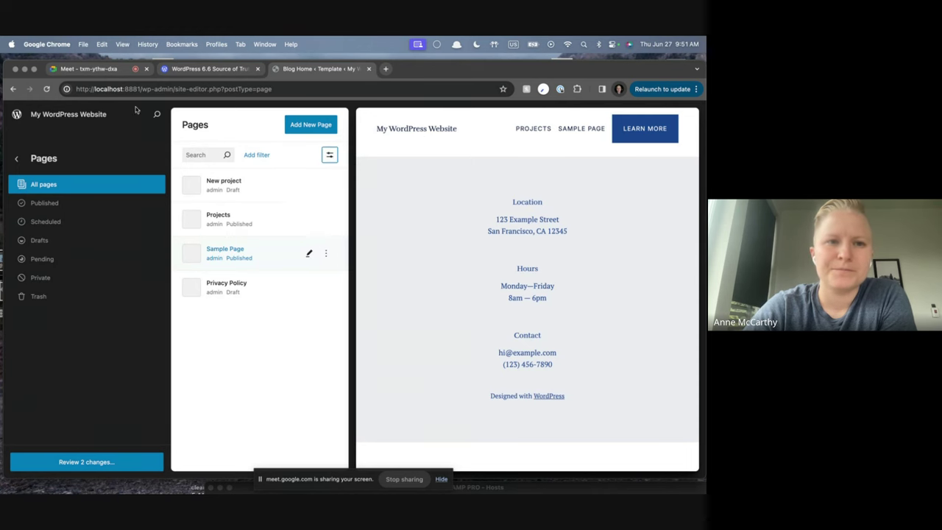
Return to the 6.6 release post and scroll to the synced patterns overrides section.
click(210, 68)
scroll(246, 386, down, 1)
scroll(246, 386, down, 10)
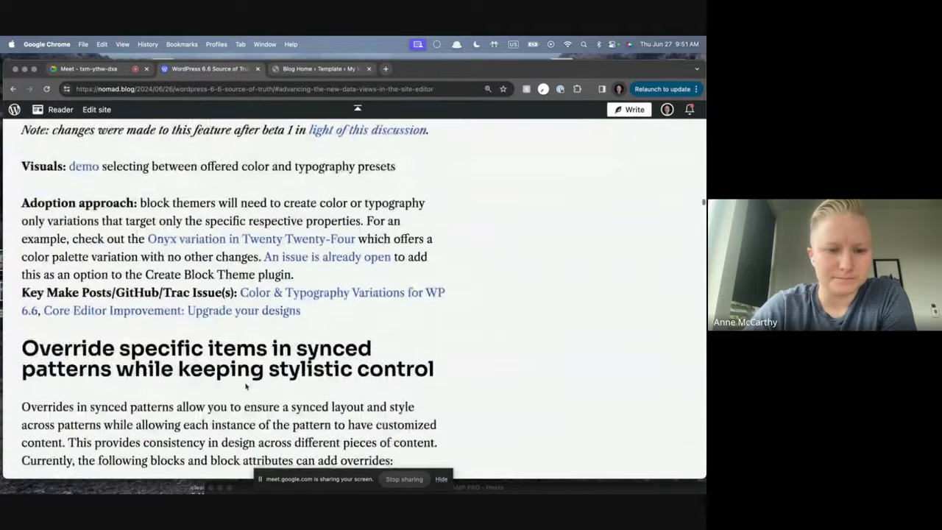
scroll(246, 387, down, 1)
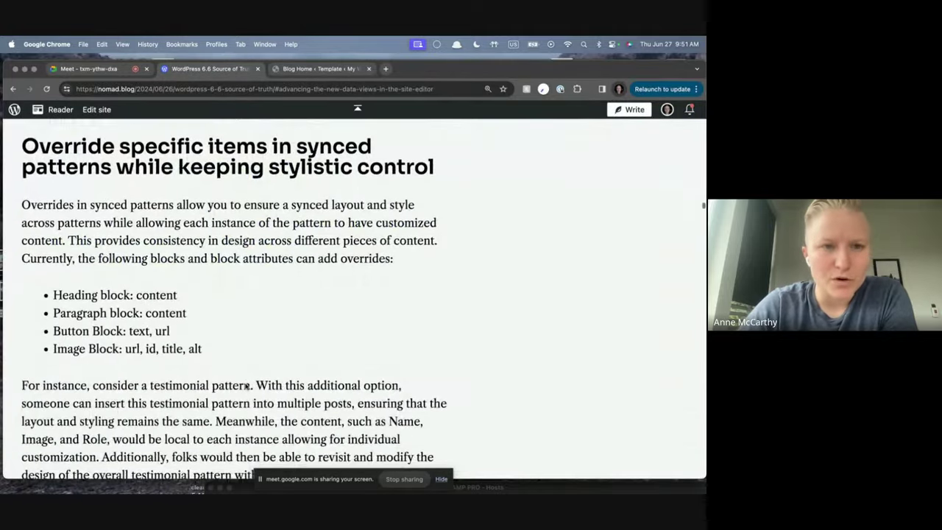
scroll(550, 318, down, 1)
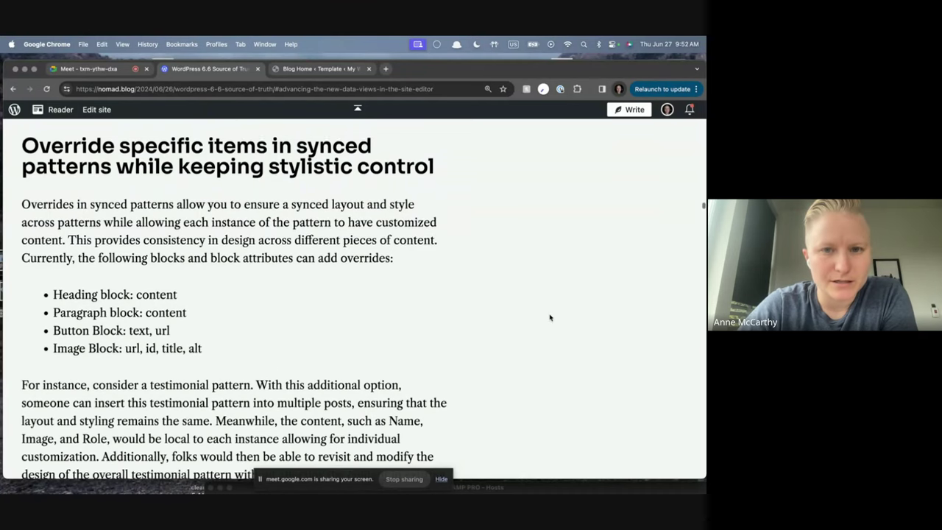
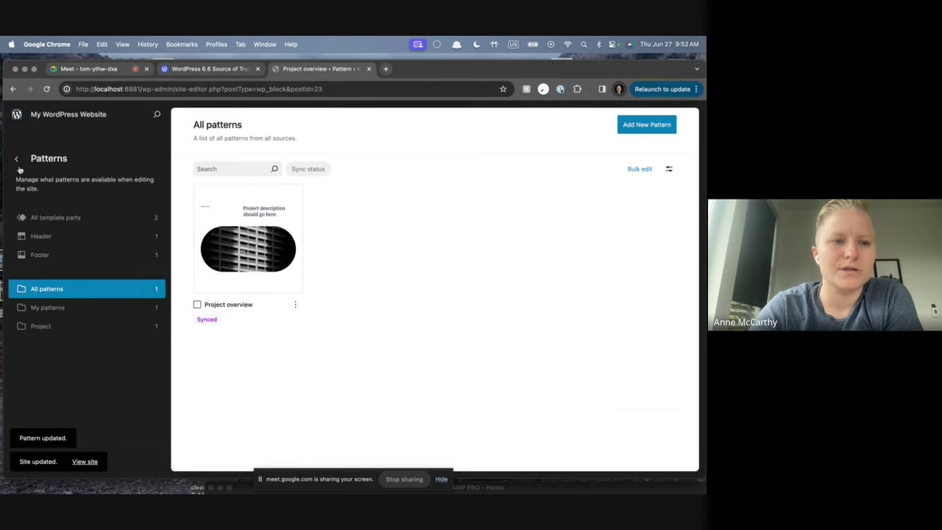
Open the New project page from Pages in the editor and select its Project overview pattern.
click(17, 160)
click(91, 263)
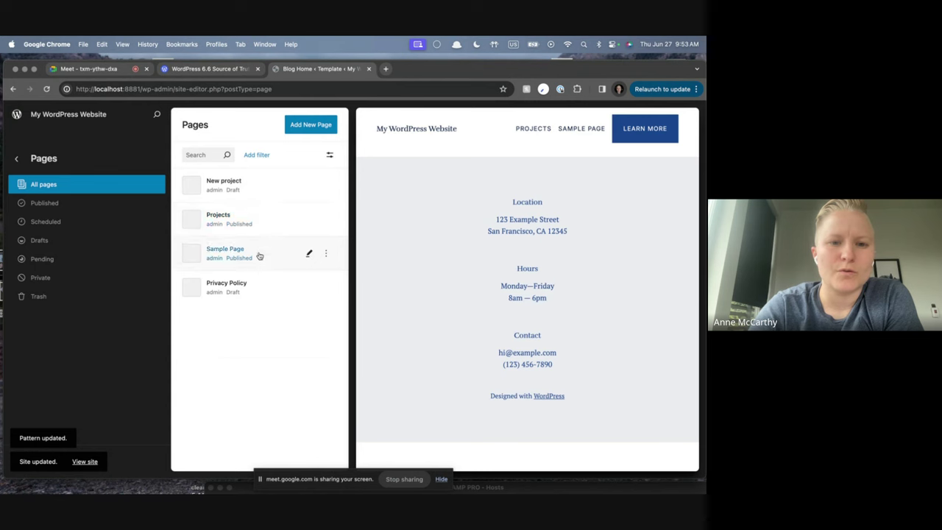
click(263, 198)
click(479, 254)
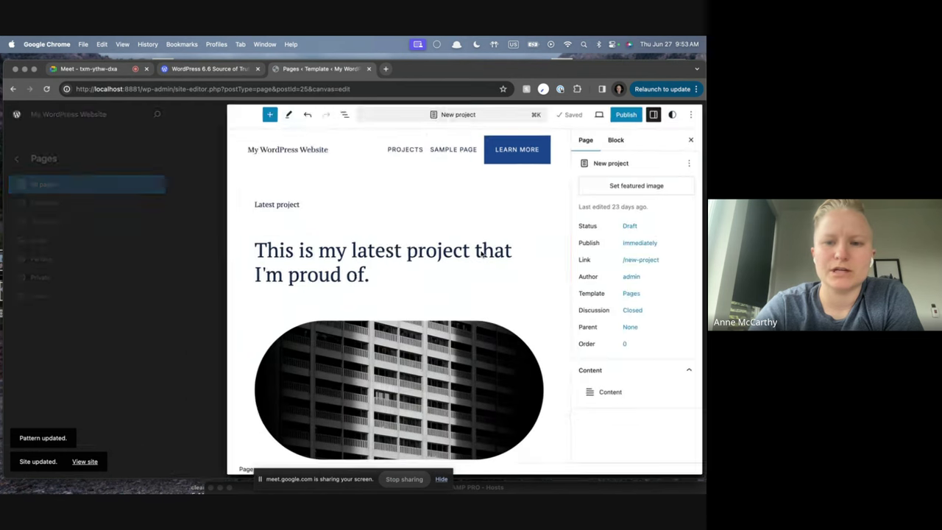
click(309, 234)
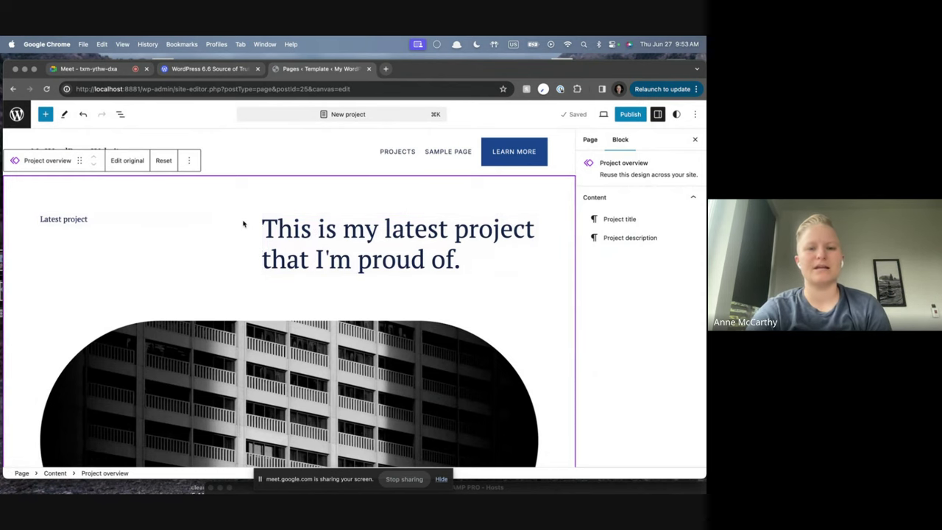
Check the pattern's Project title and Project description texts, then select the description sentence.
scroll(243, 221, down, 1)
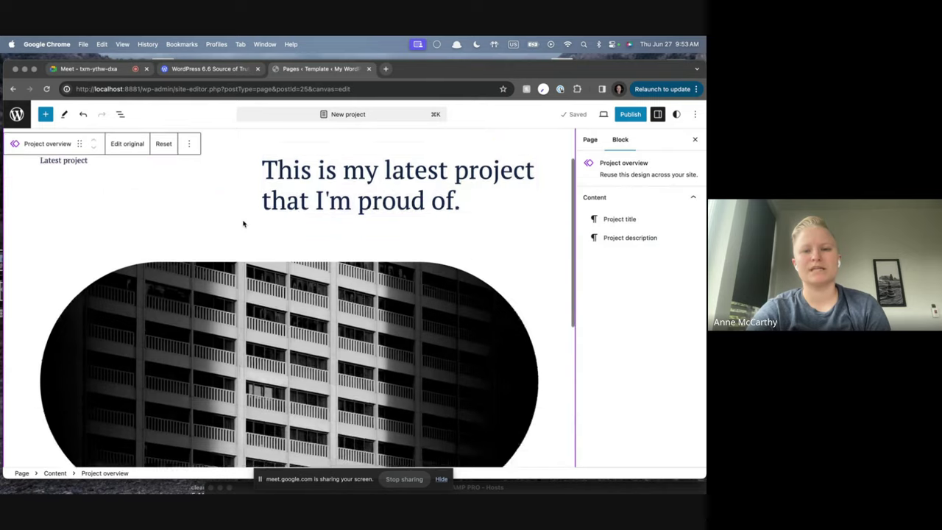
scroll(243, 217, up, 1)
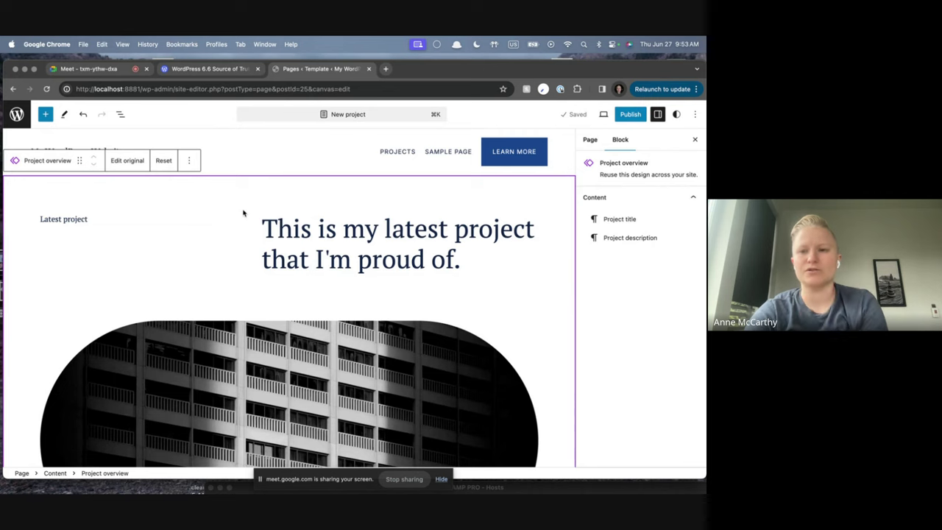
click(638, 224)
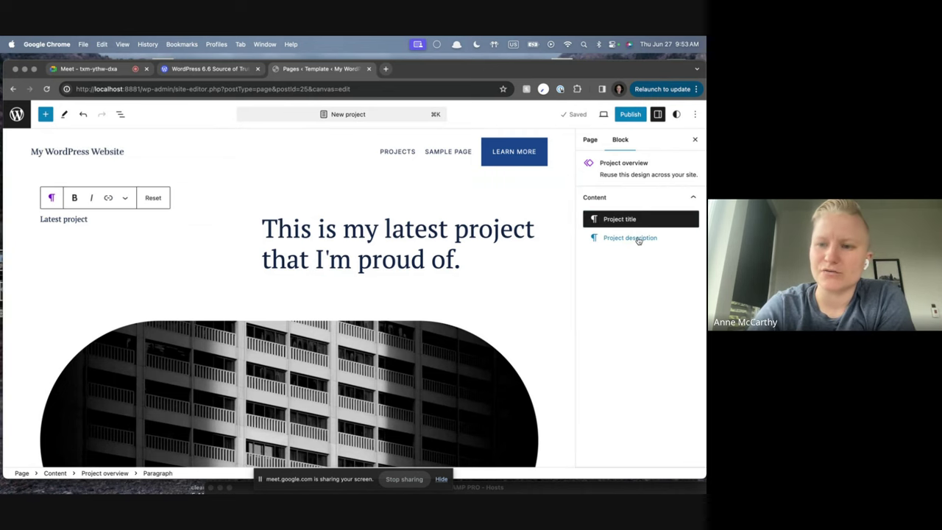
click(638, 240)
click(638, 222)
click(631, 237)
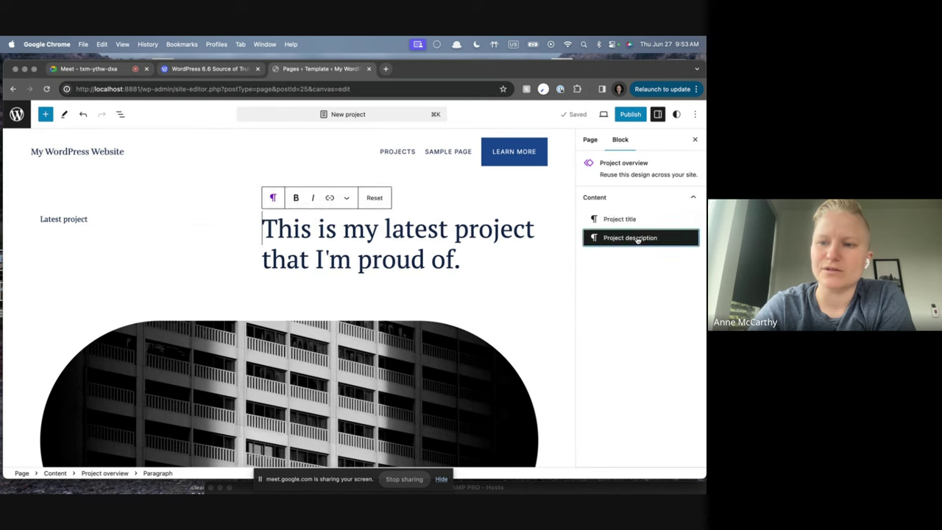
click(631, 225)
click(626, 239)
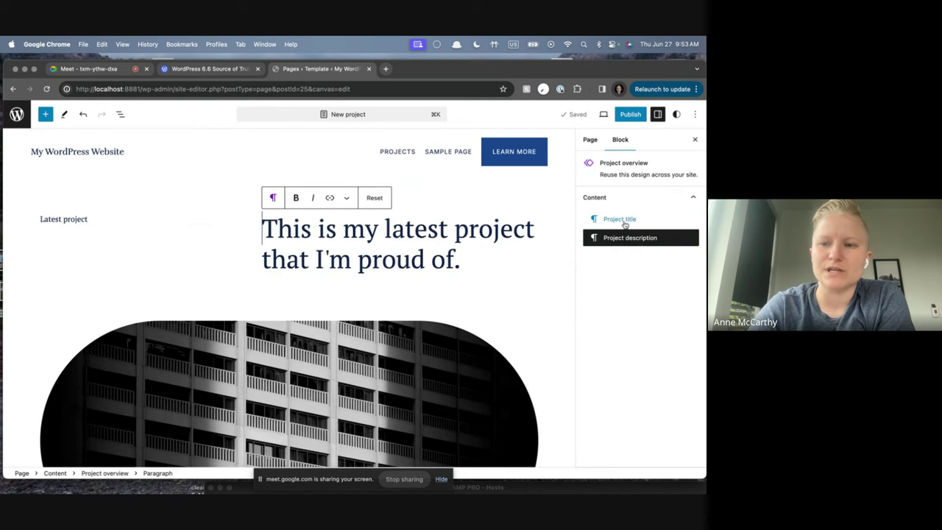
click(625, 221)
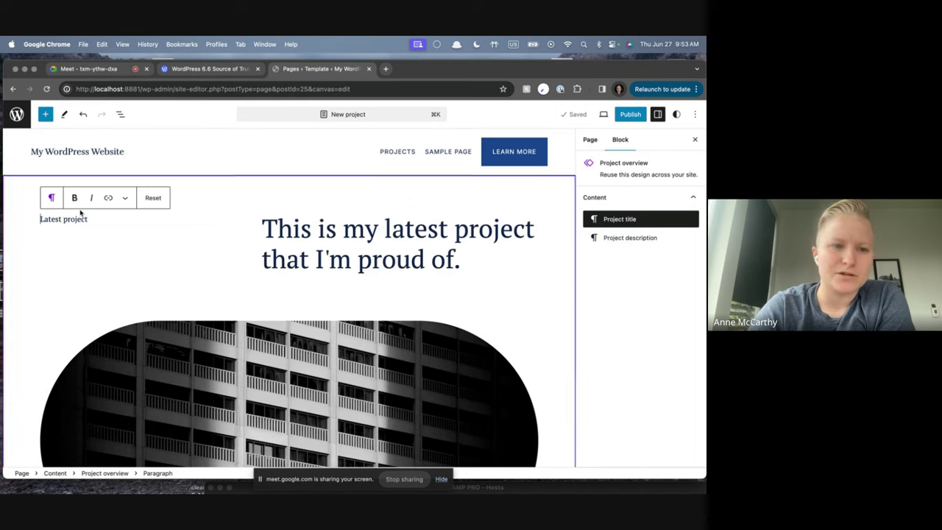
click(329, 253)
drag(446, 263, 262, 234)
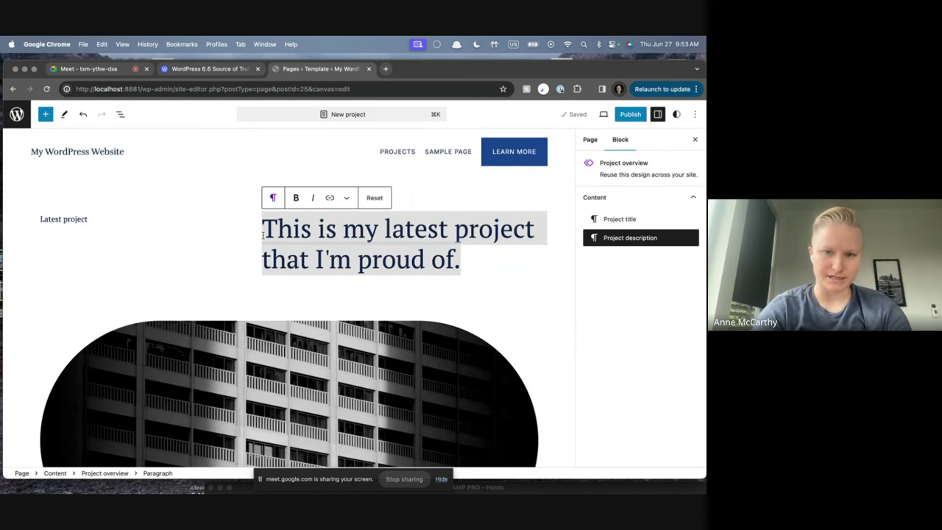
Replace the description with "This is my last project that I'm proud of." and save the draft.
text(Thi sis)
key(BackSpace)
key(BackSpace)
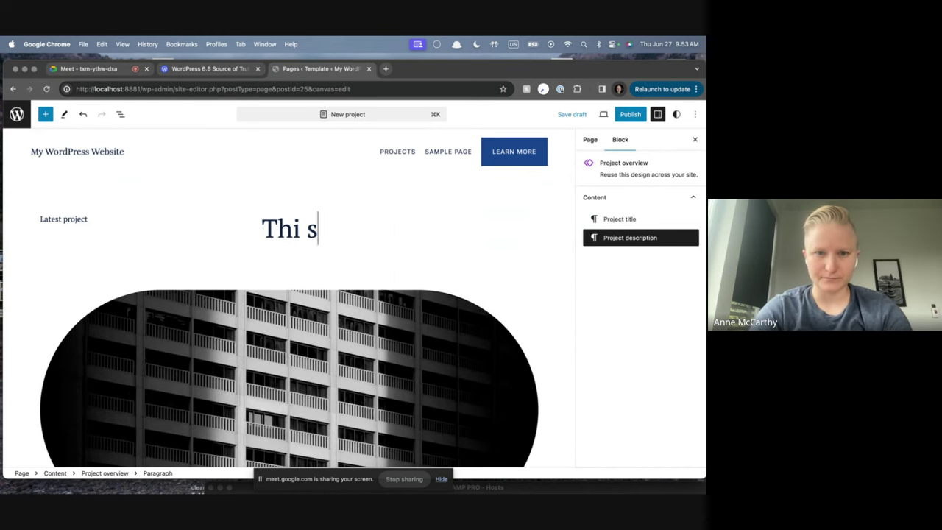
text(is my last projec)
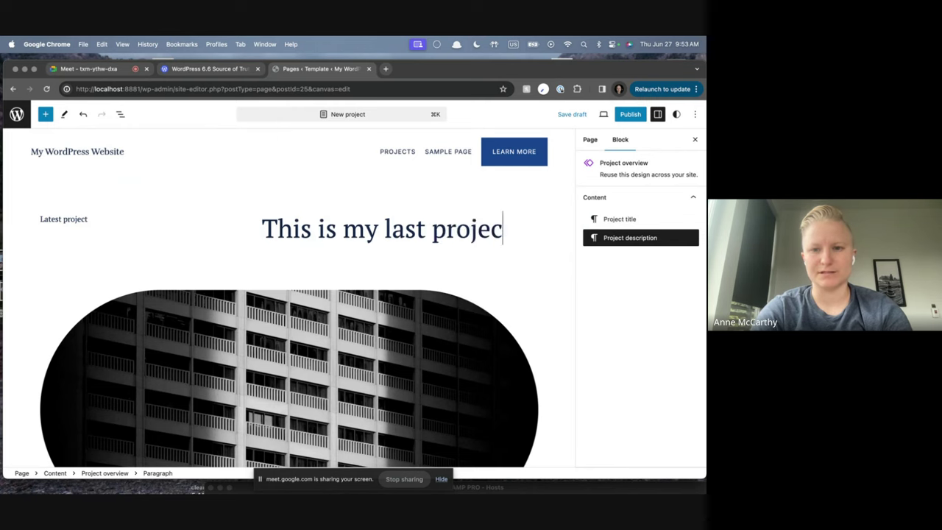
text(t that I'm proud of.)
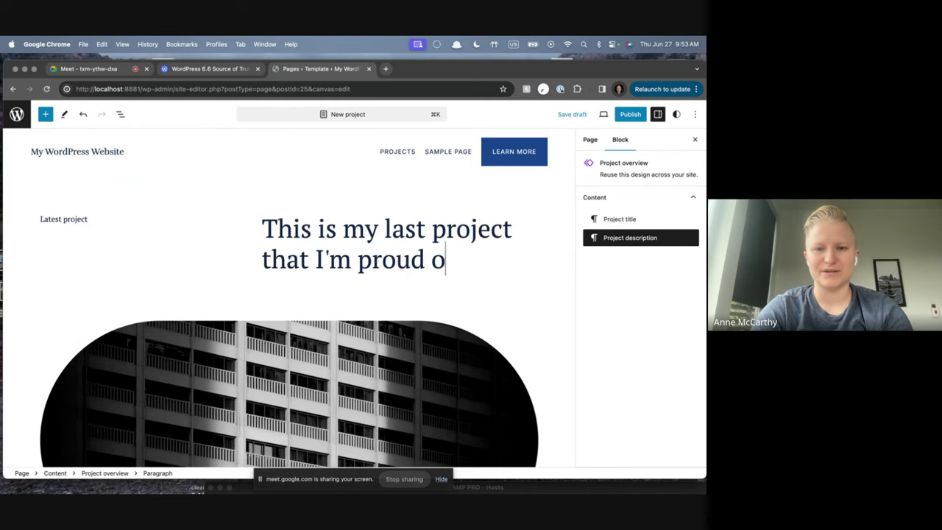
click(574, 114)
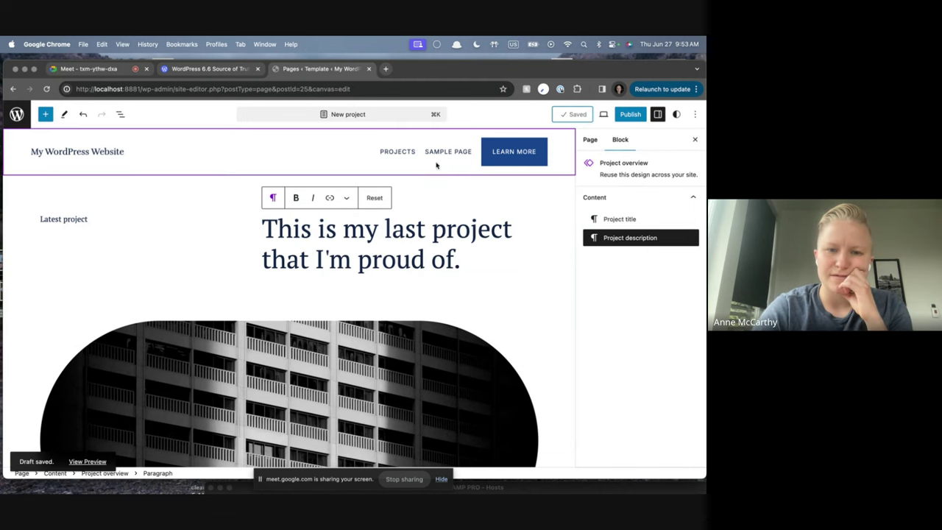
click(273, 200)
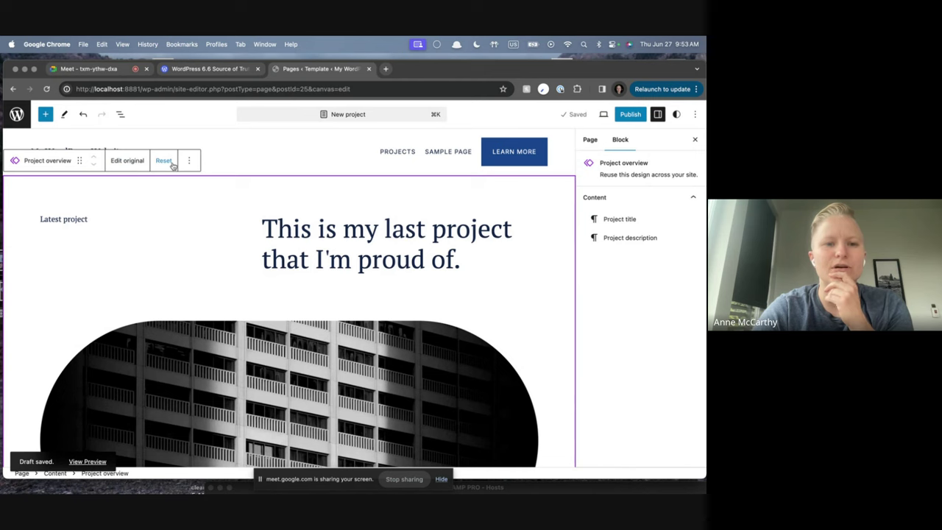
click(131, 161)
Set the pattern's outer group background to light grey Color 2 and save the pattern everywhere.
click(166, 162)
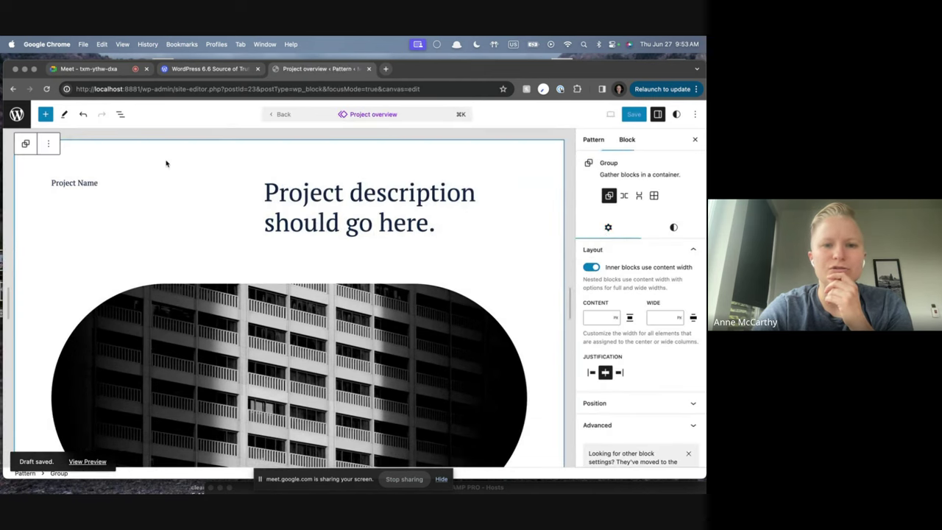
click(673, 227)
scroll(670, 224, down, 2)
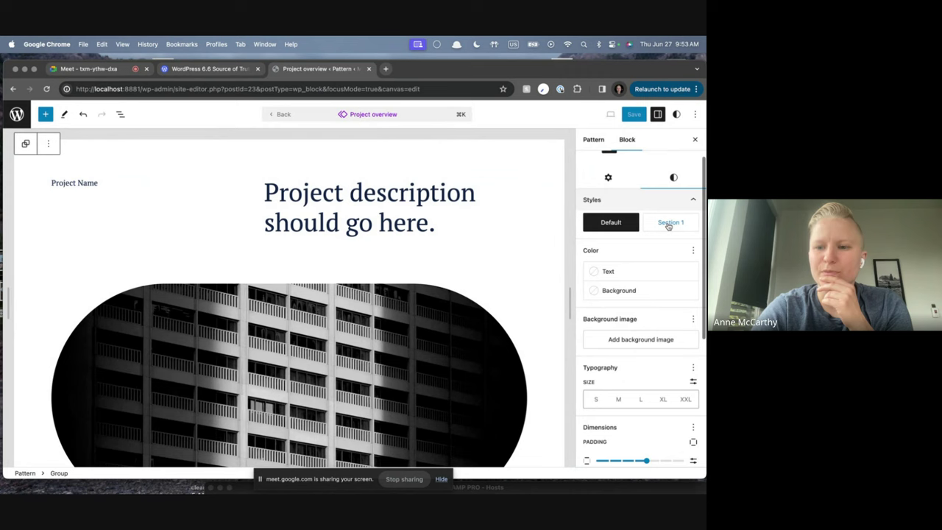
click(625, 291)
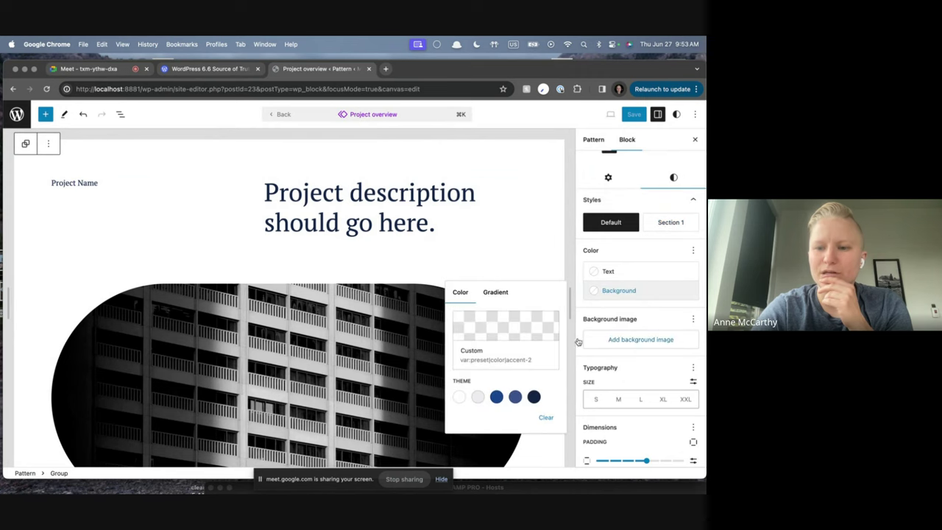
click(515, 397)
click(478, 397)
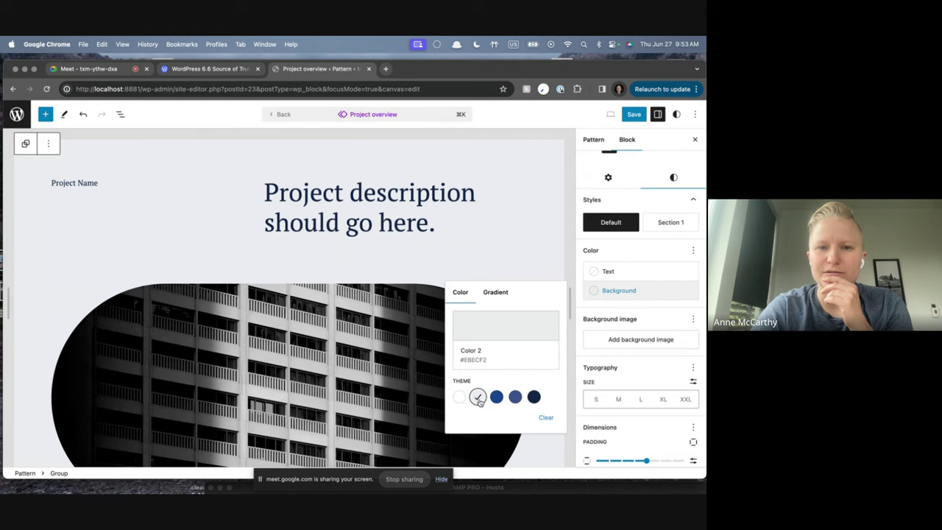
click(500, 218)
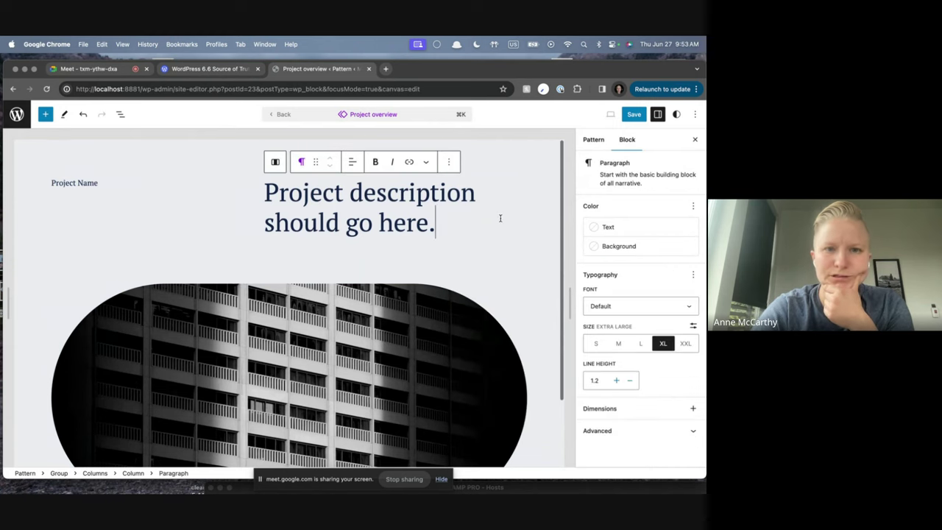
click(634, 114)
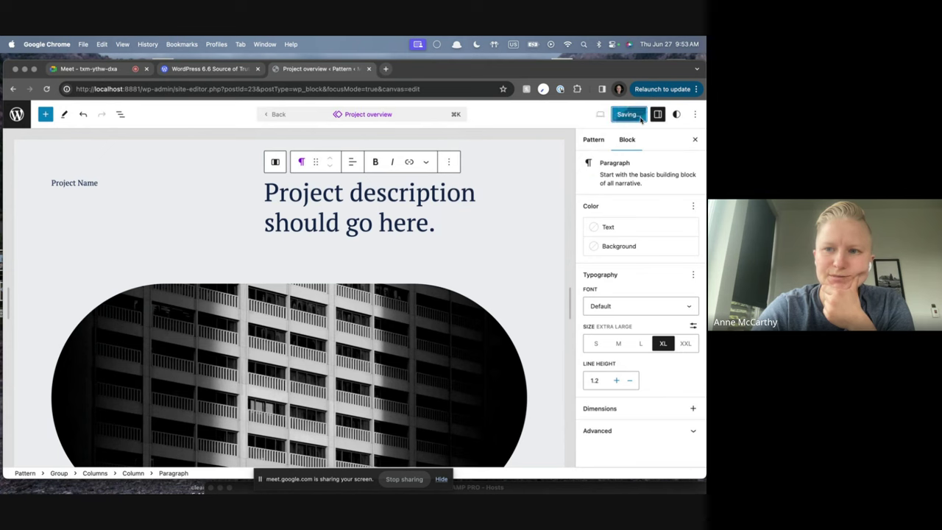
Reopen the original pattern from the page and request disabling overrides on the description paragraph.
click(272, 115)
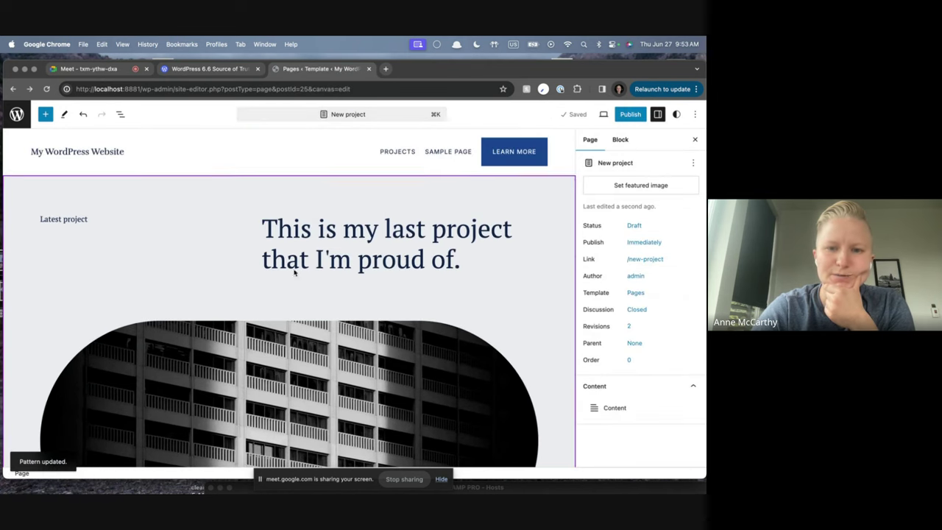
scroll(300, 295, down, 2)
scroll(115, 216, up, 1)
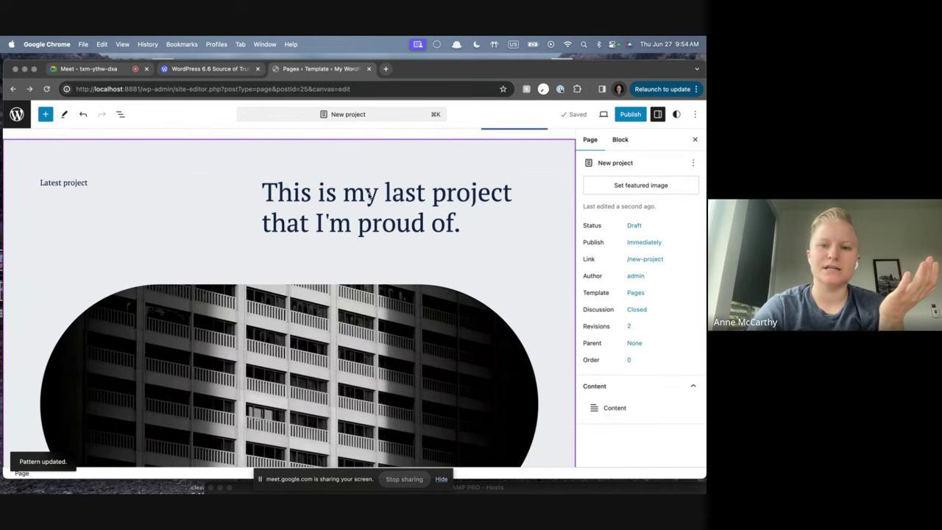
click(343, 167)
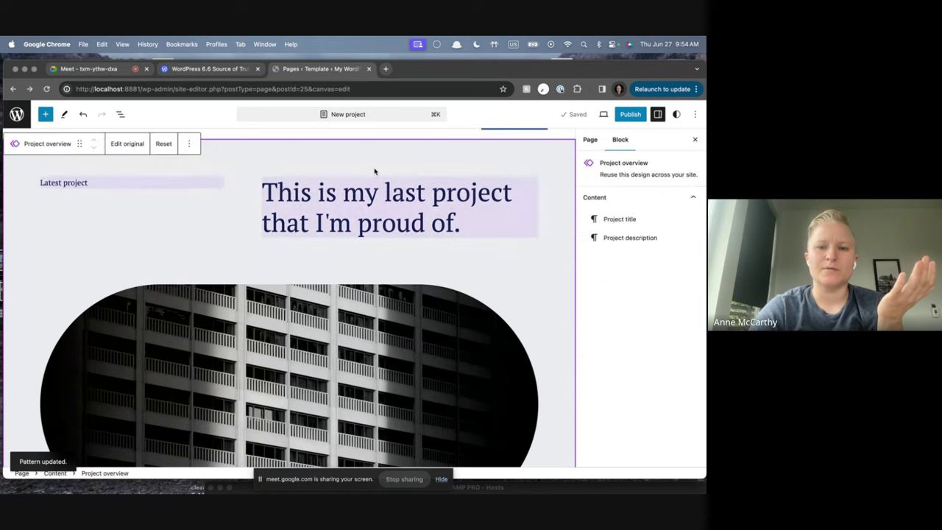
click(139, 145)
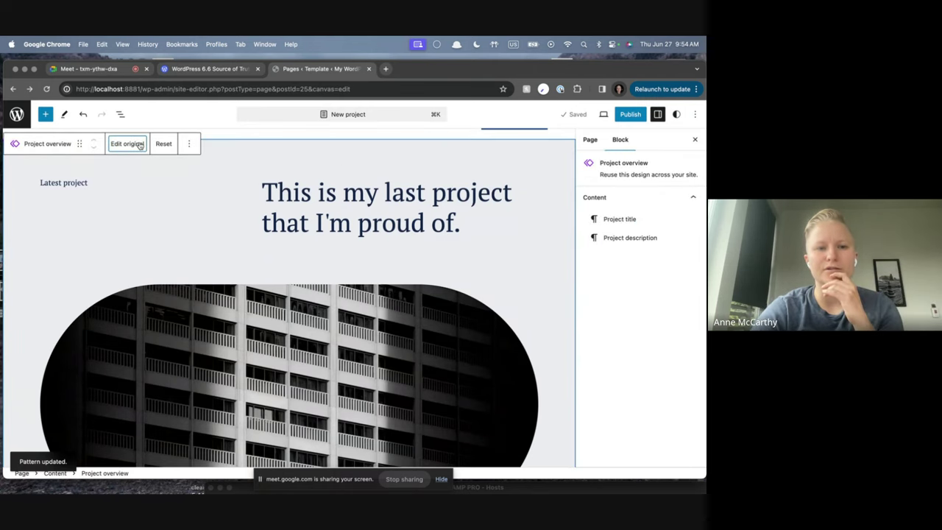
click(306, 200)
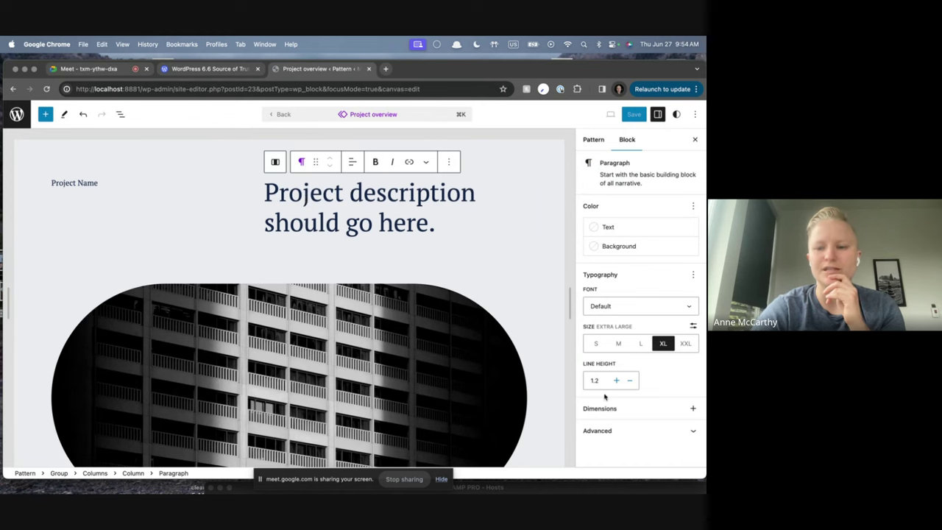
click(599, 430)
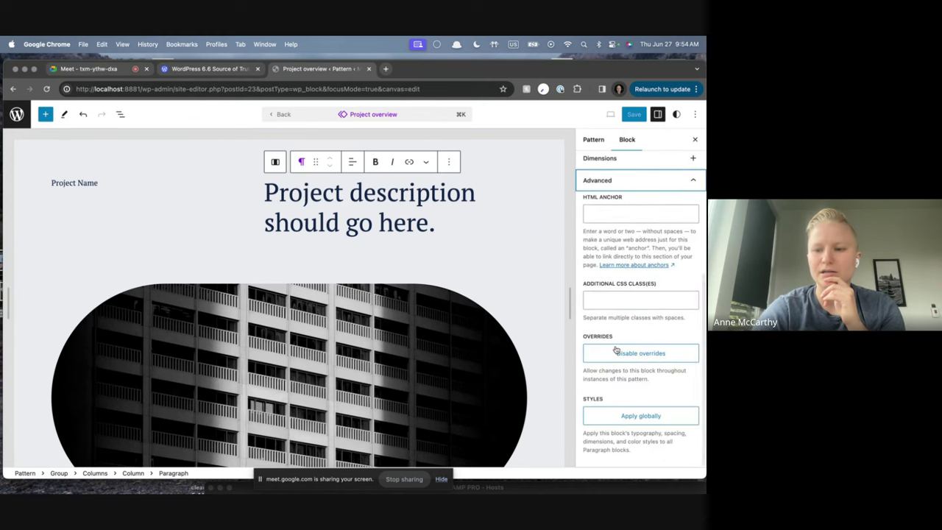
click(617, 351)
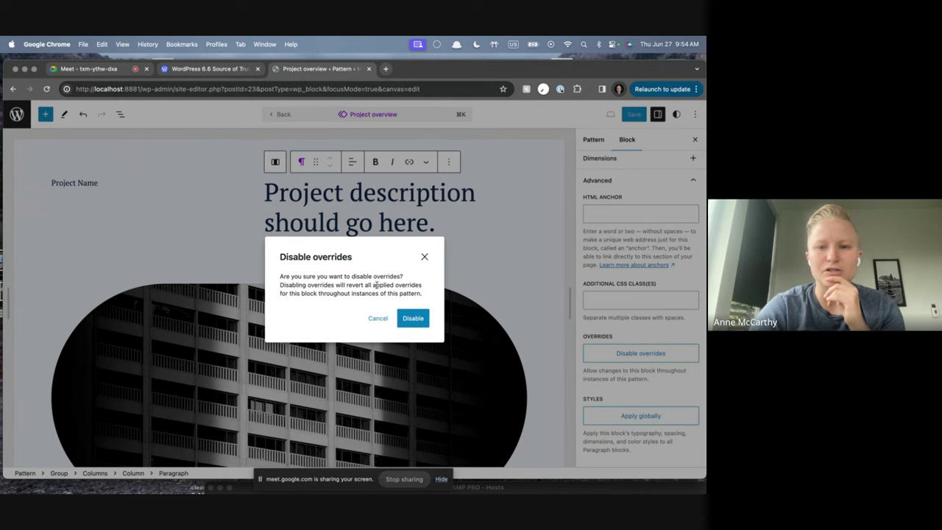
Confirm disabling overrides, change the description to "This is my favorite project." and save the pattern.
click(410, 319)
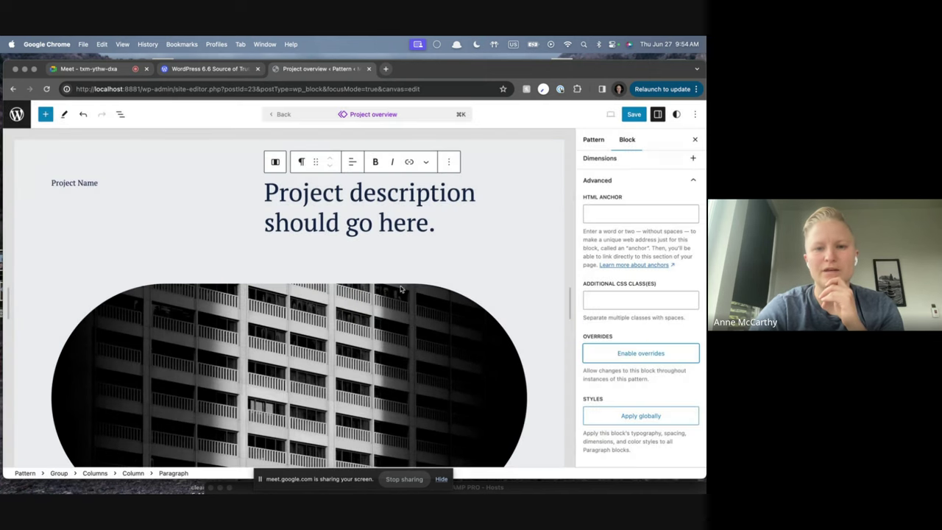
drag(450, 217, 269, 191)
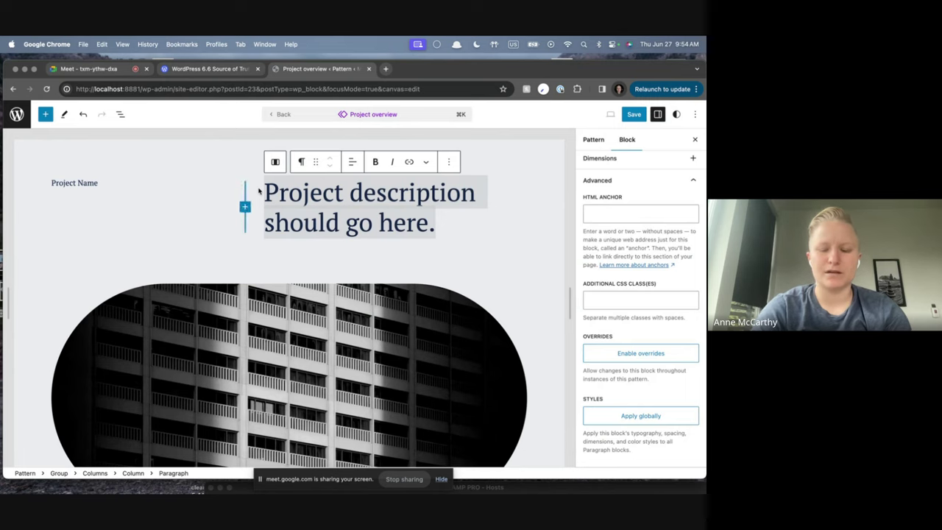
text(This is my favorite project.)
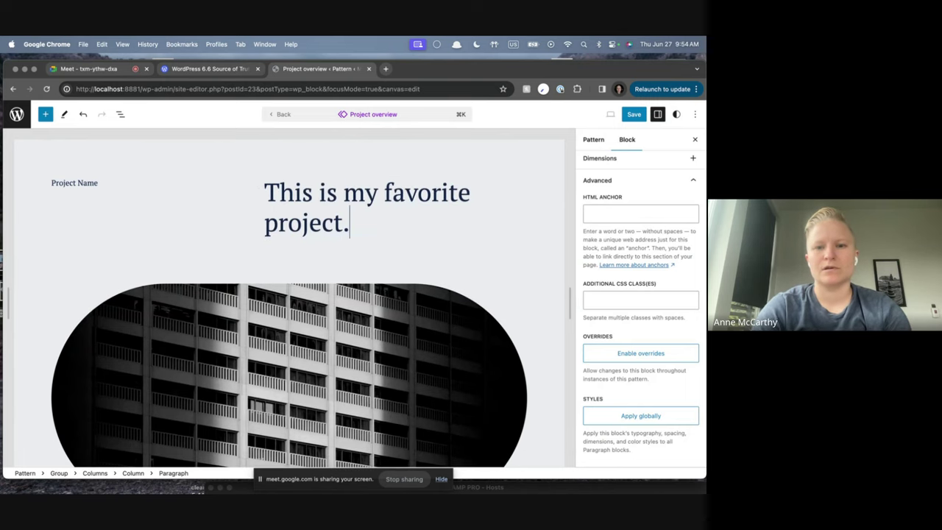
key(super+s)
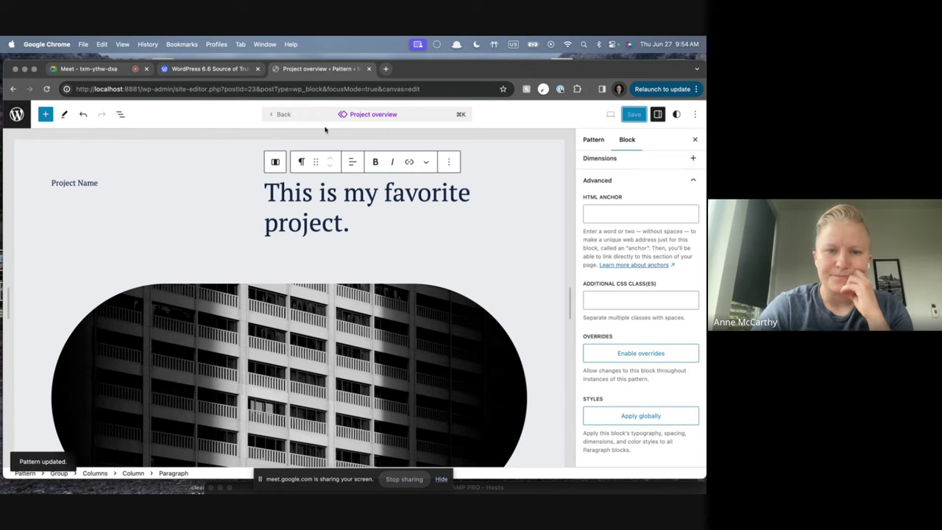
click(274, 112)
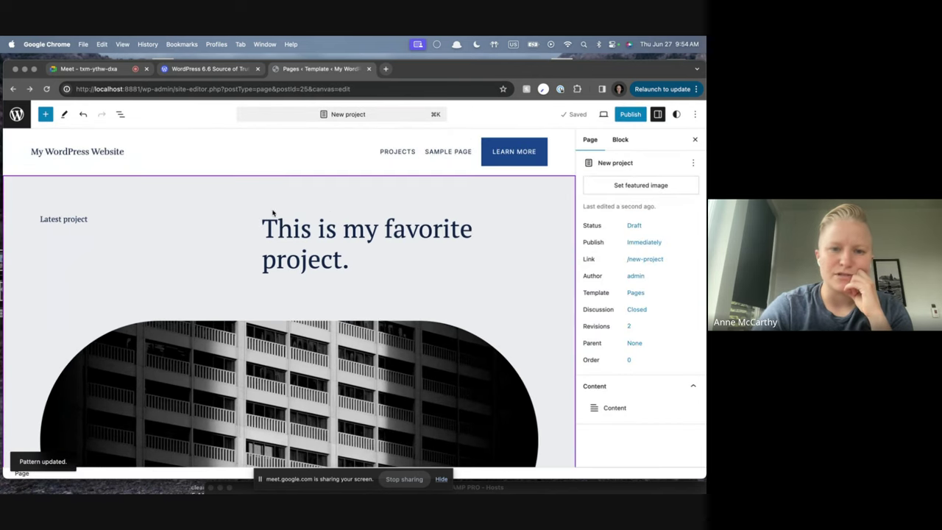
Reopen the original Project overview pattern and review the building image's advanced override settings.
click(282, 246)
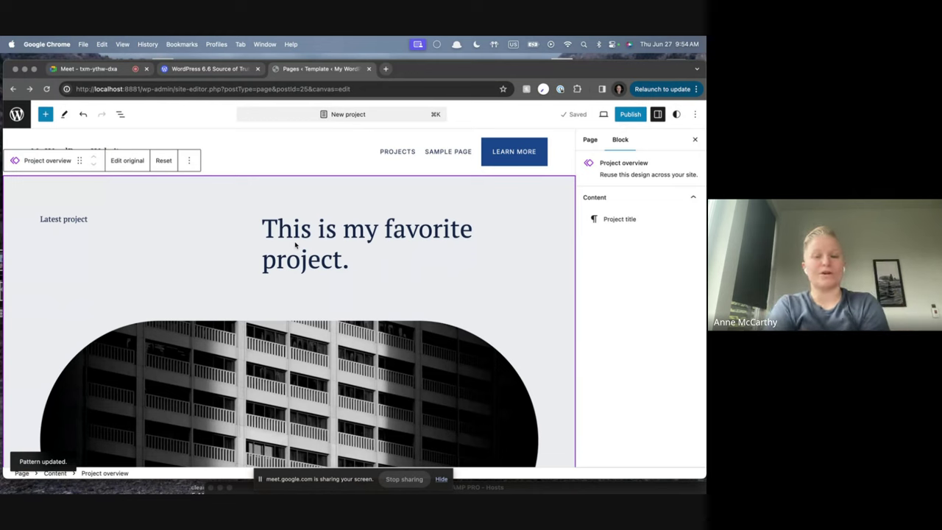
click(129, 161)
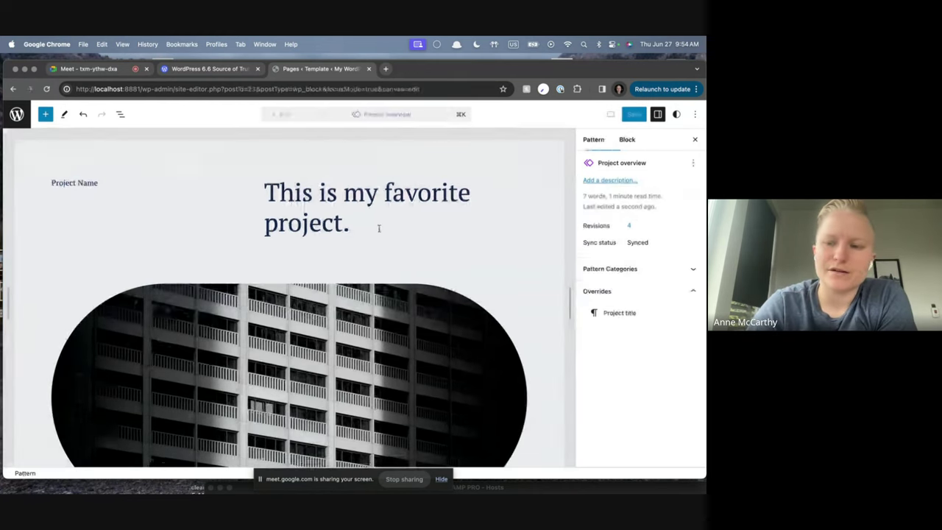
scroll(525, 312, down, 1)
click(493, 292)
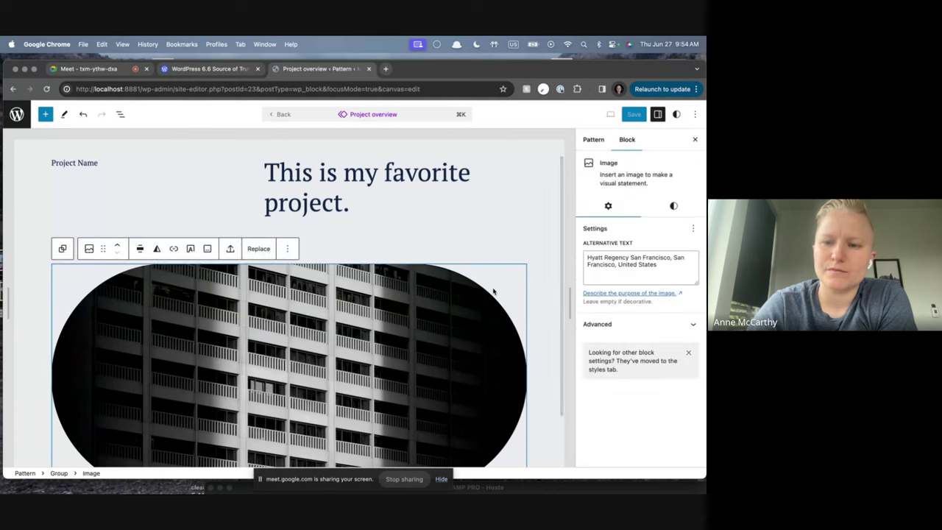
click(618, 318)
scroll(621, 346, down, 5)
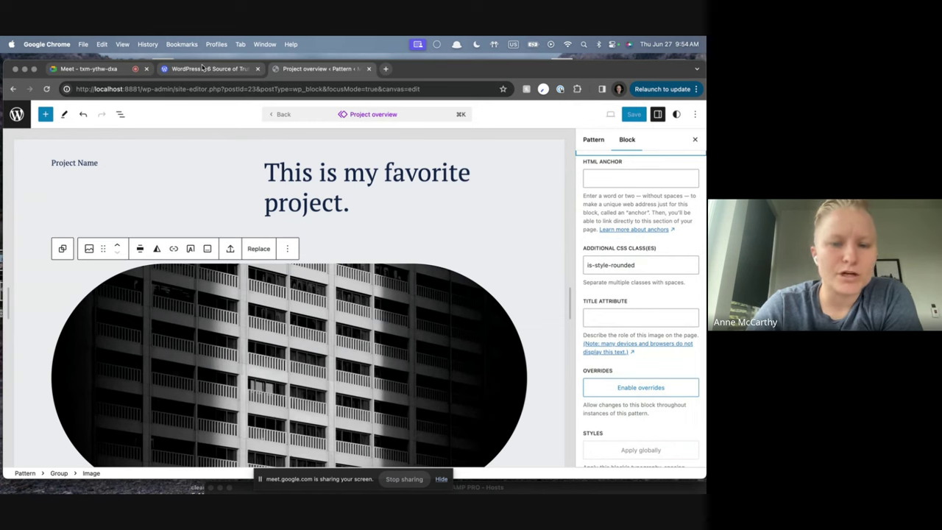
click(203, 67)
Scroll the WordPress 6.6 Source of Truth post down past the Improvements to Grid Layout section.
scroll(180, 247, down, 3)
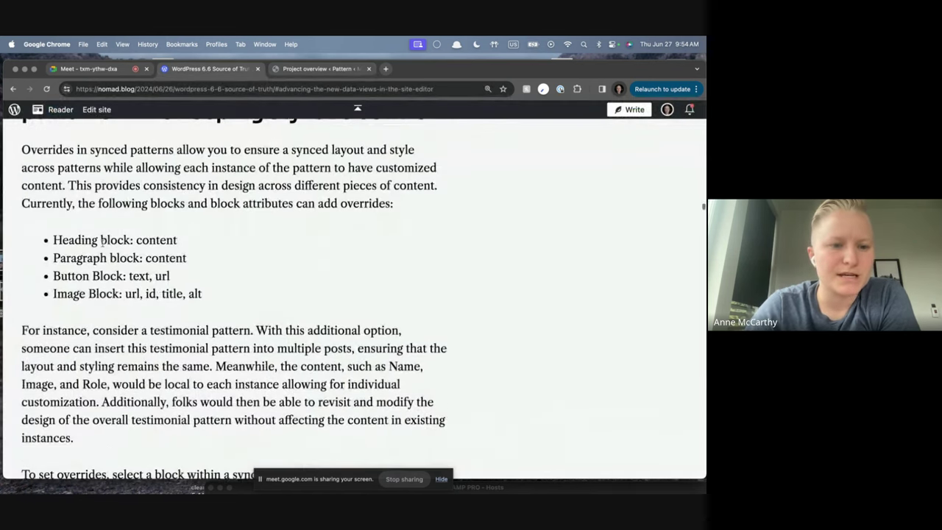
scroll(88, 292, down, 12)
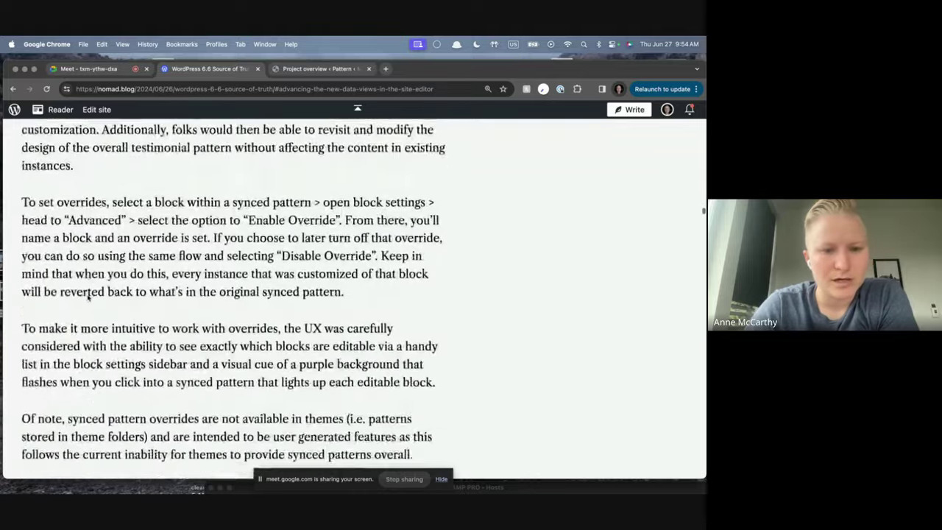
scroll(429, 292, down, 8)
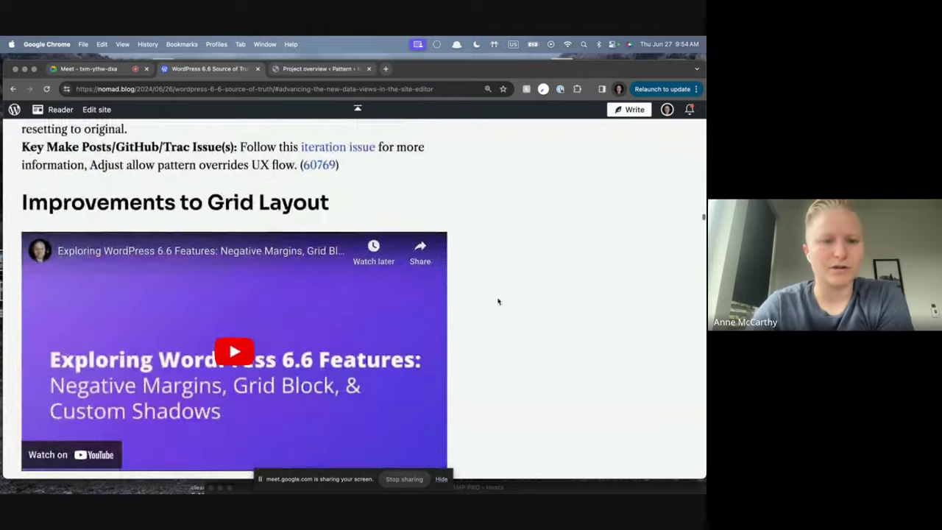
scroll(528, 301, down, 1)
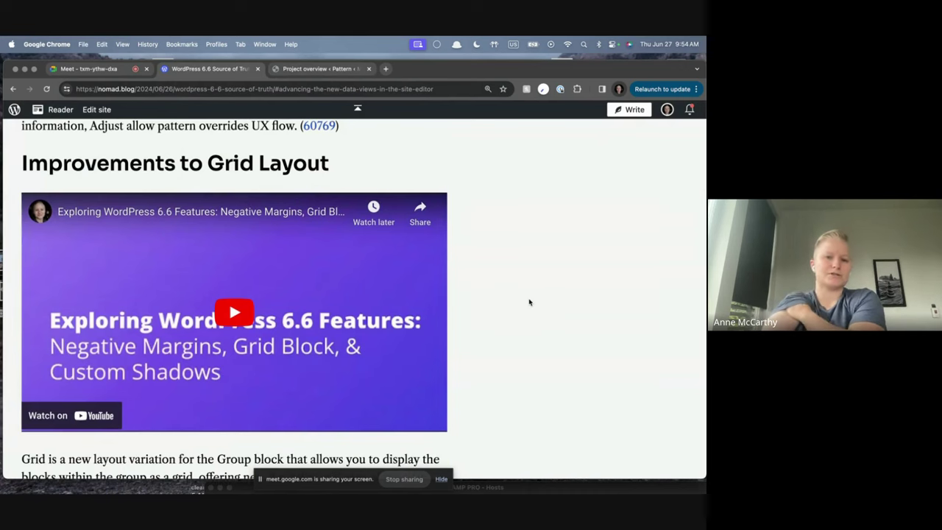
scroll(528, 301, down, 1)
click(88, 68)
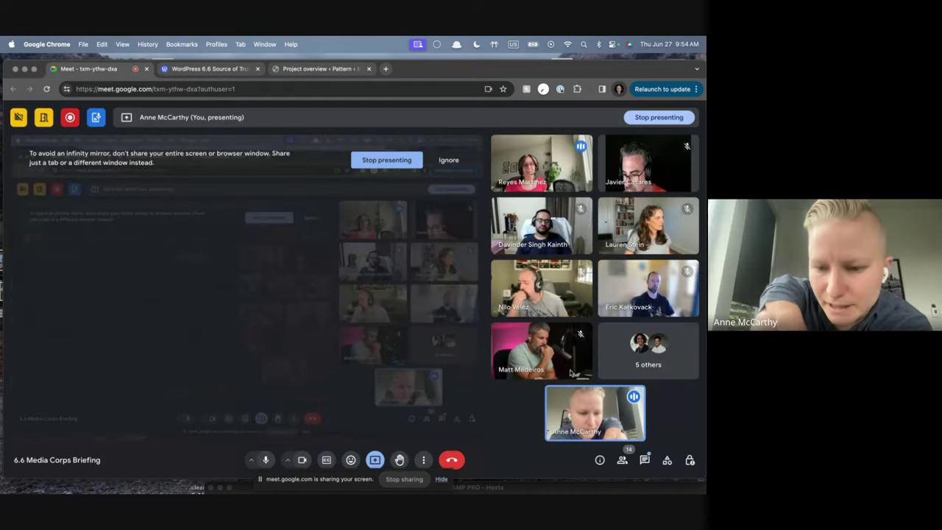
Show the in-call messages panel beside the participants in the Google Meet call.
click(647, 462)
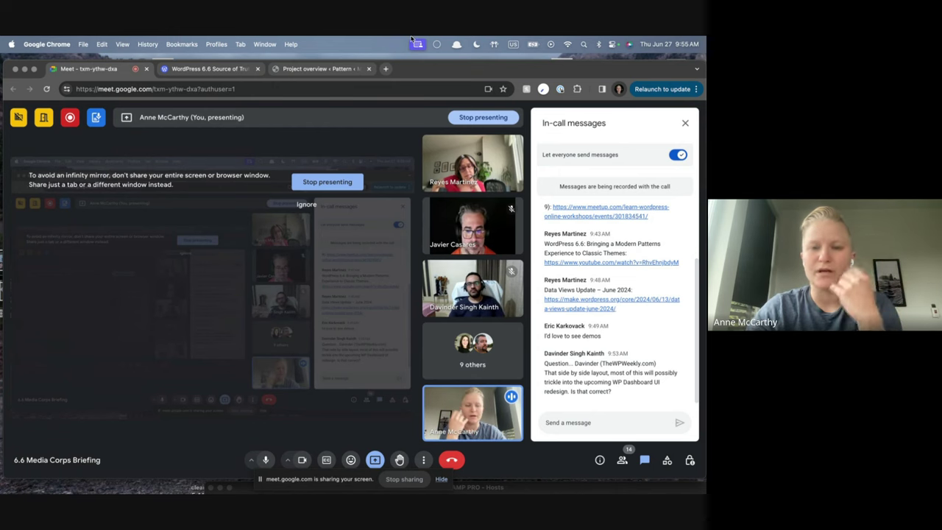
Search 'wip post' in a new tab and open the WIP: Posts list pull request #62705.
click(385, 70)
text(wip post)
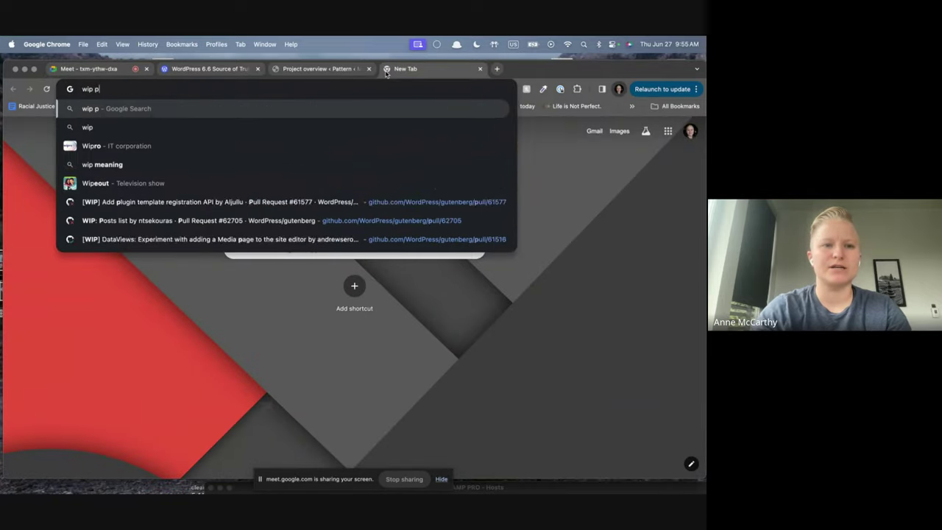
click(114, 221)
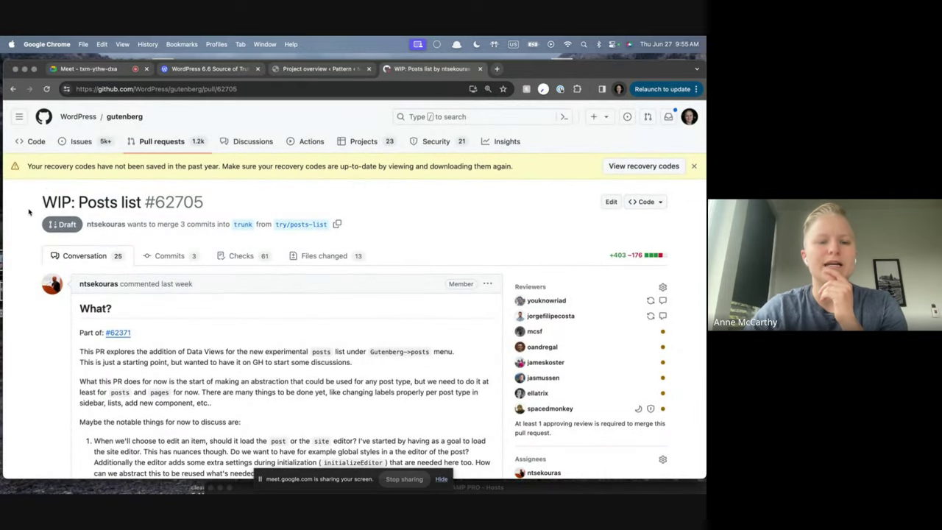
scroll(29, 212, down, 6)
scroll(85, 305, up, 2)
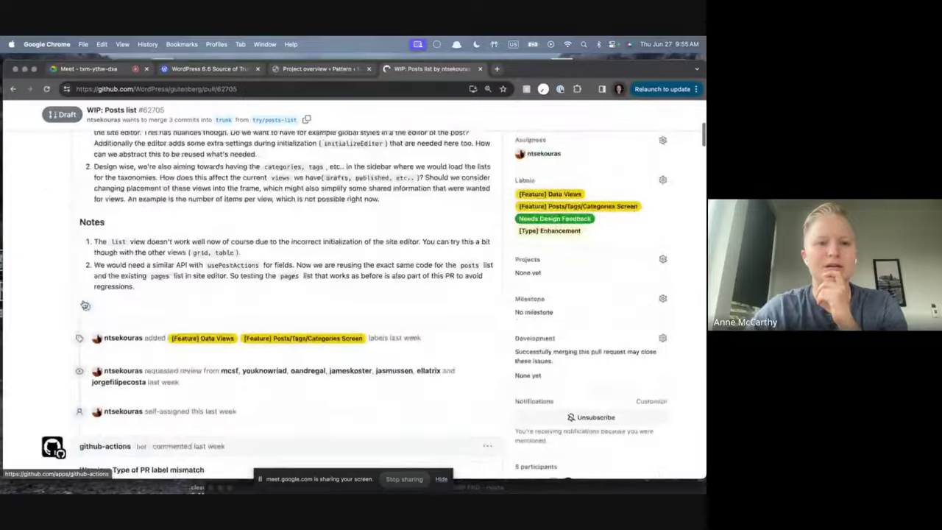
scroll(45, 264, down, 15)
scroll(44, 264, down, 15)
scroll(45, 264, up, 4)
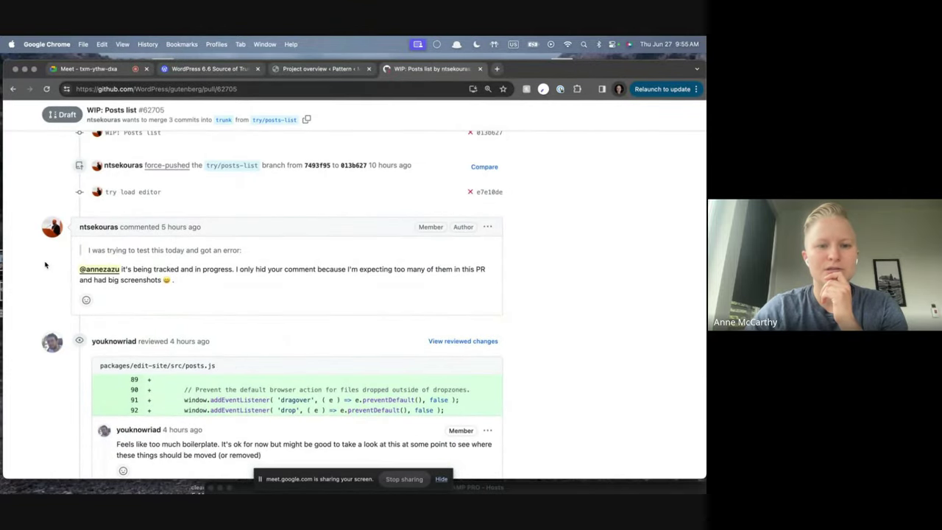
Read through the pull request's comments, including the author's reply, then close the tab.
triple_click(229, 281)
click(264, 268)
drag(268, 284, 249, 267)
scroll(248, 266, up, 1)
scroll(248, 267, up, 3)
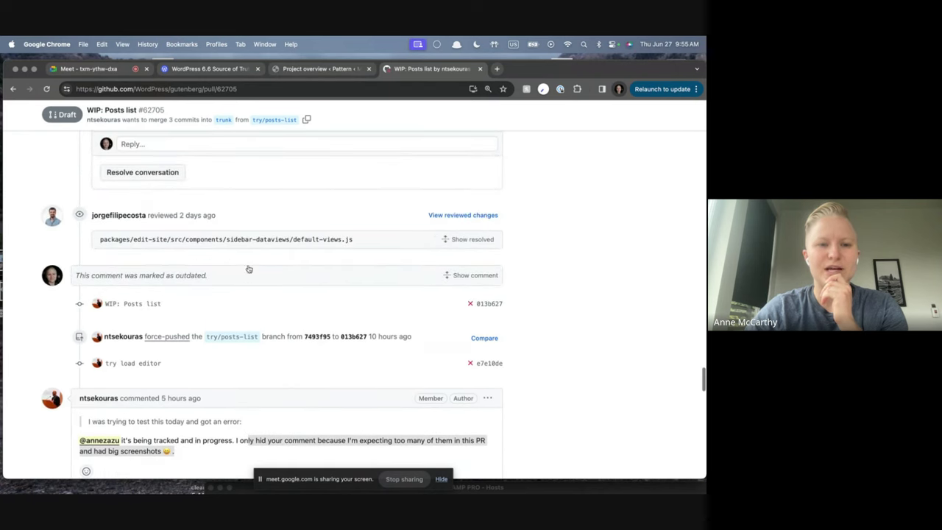
scroll(227, 277, down, 5)
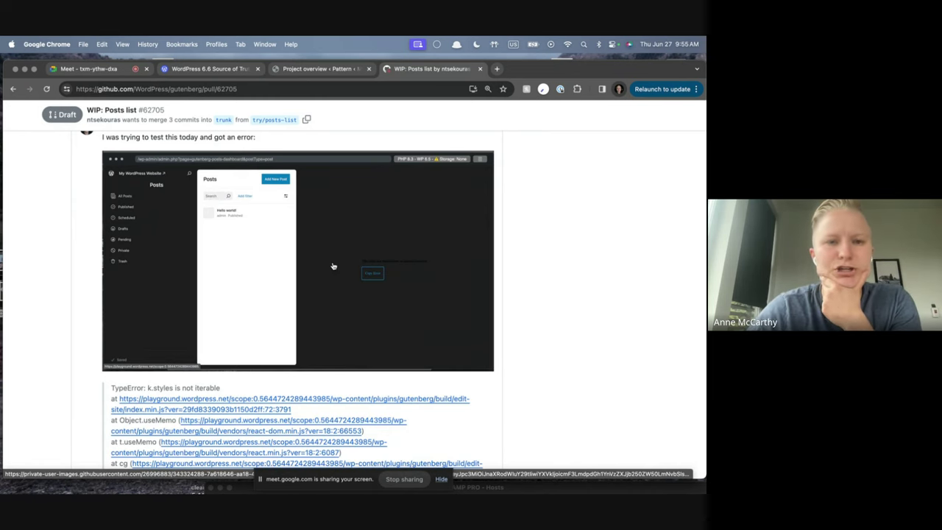
scroll(333, 266, up, 1)
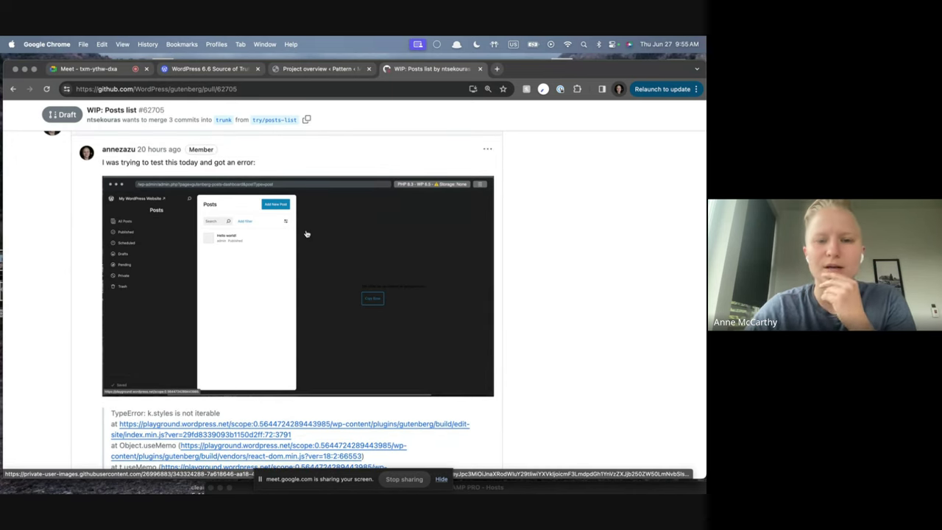
click(480, 70)
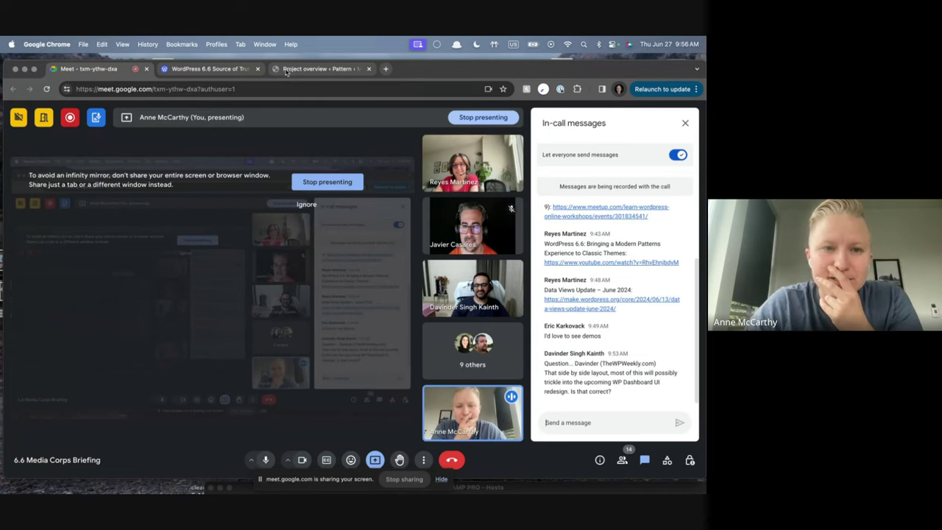
Return to the WordPress 6.6 Source of Truth post at its Improvements to Grid Layout section.
click(235, 69)
scroll(512, 242, down, 1)
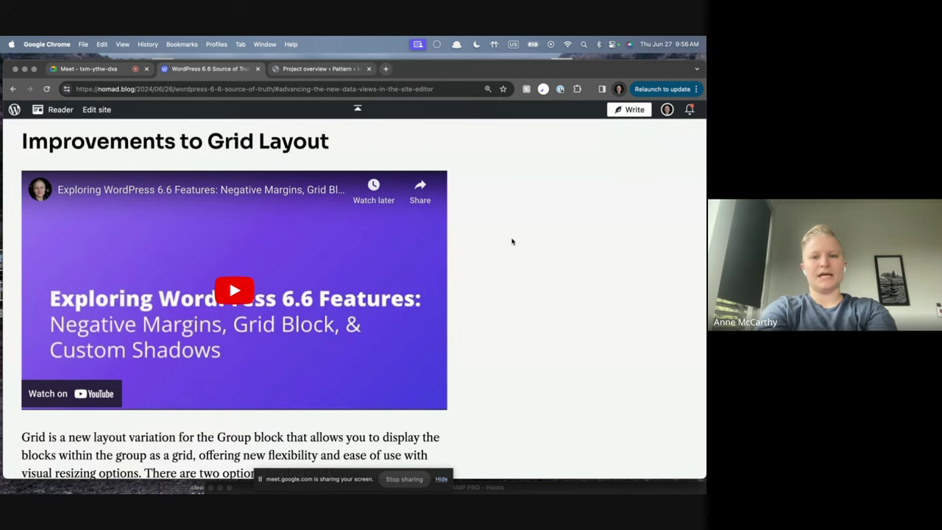
scroll(513, 241, down, 1)
scroll(512, 241, up, 1)
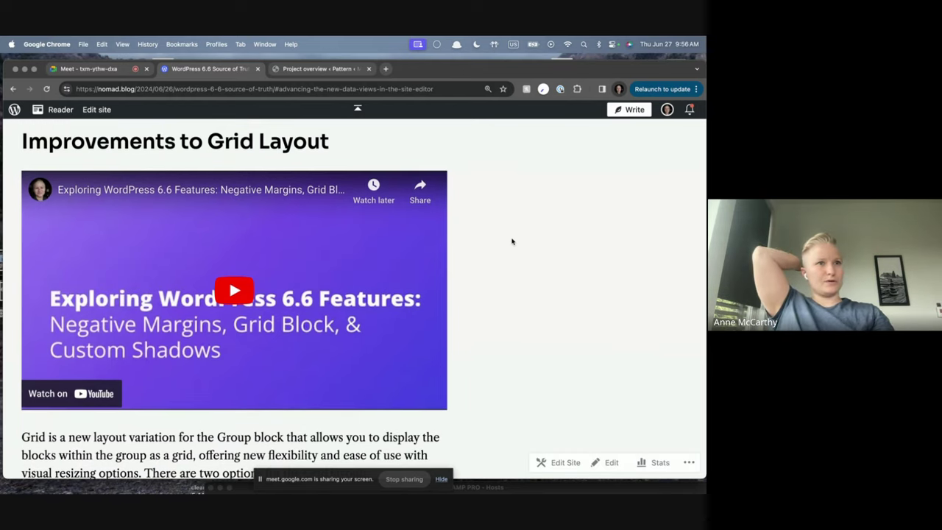
scroll(512, 241, down, 1)
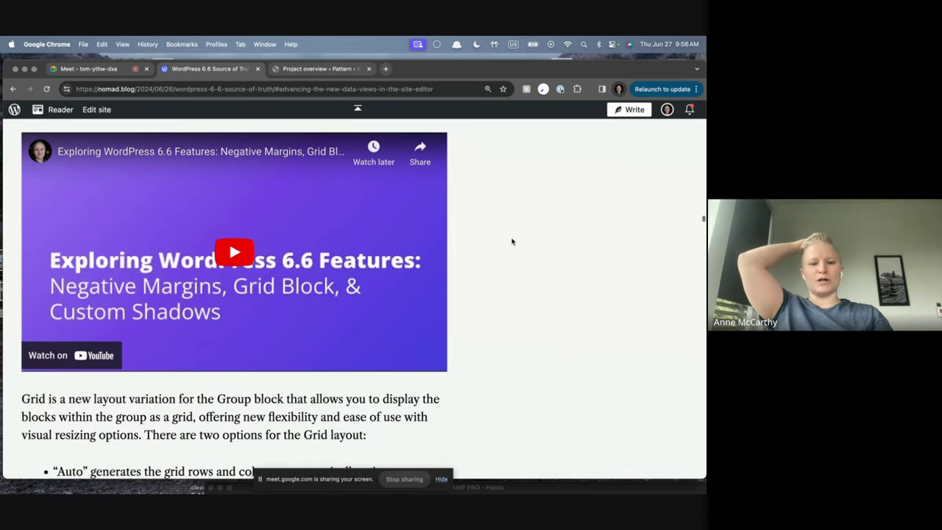
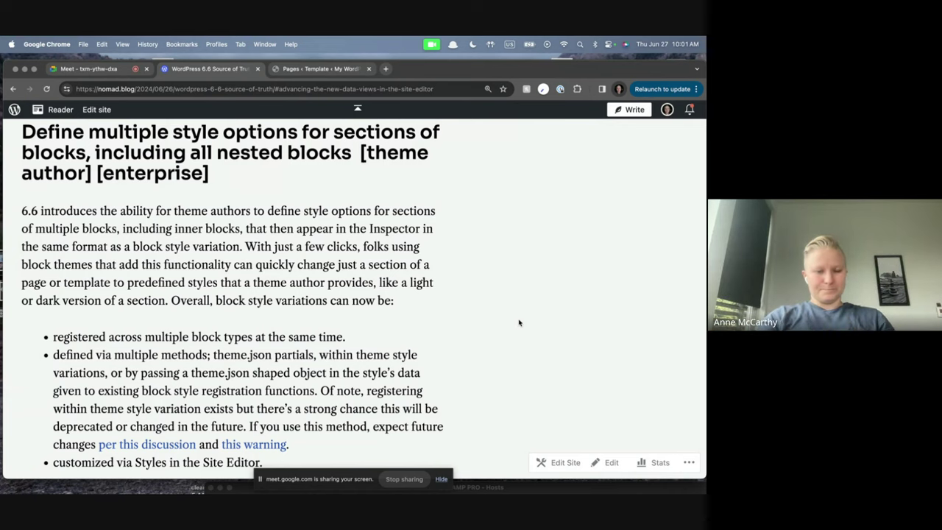
Scroll past the block style variations list in the nomad.blog article, then switch to the site editor tab.
scroll(496, 326, down, 2)
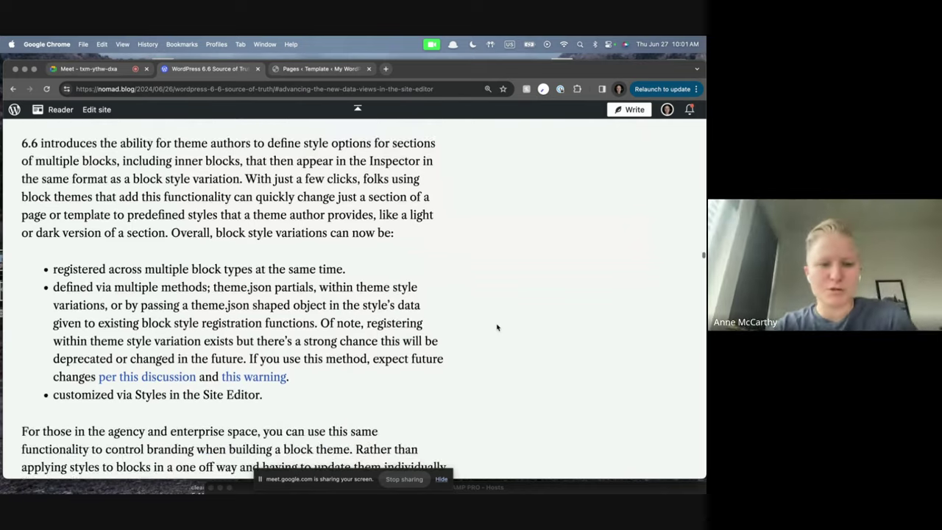
scroll(298, 394, down, 1)
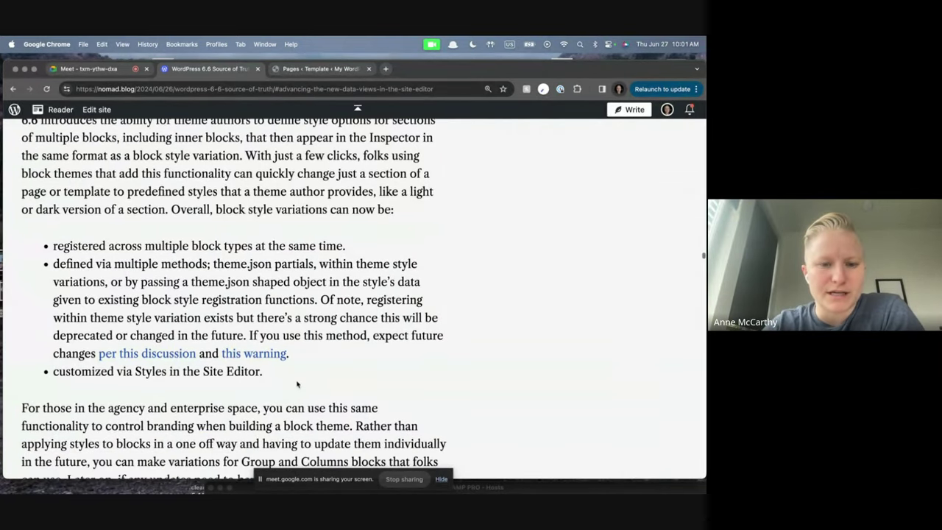
scroll(167, 282, down, 1)
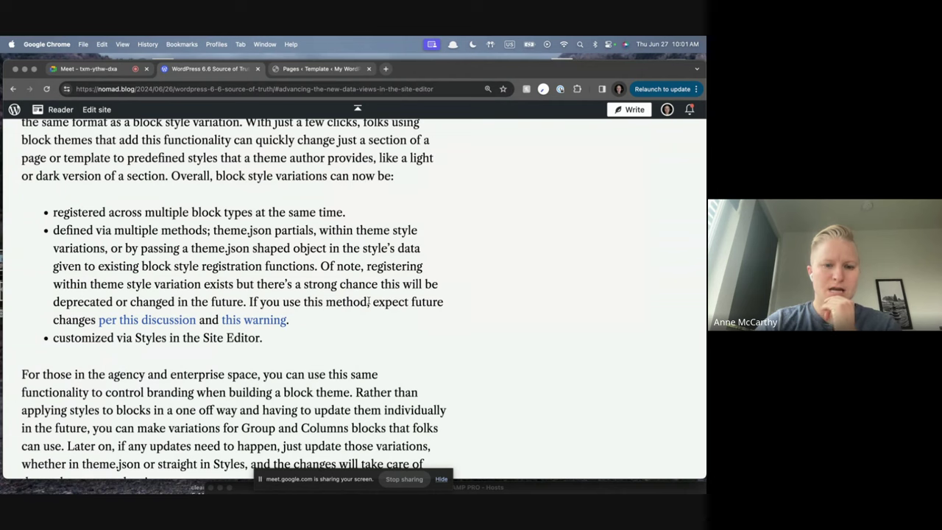
scroll(369, 302, down, 1)
scroll(369, 303, down, 5)
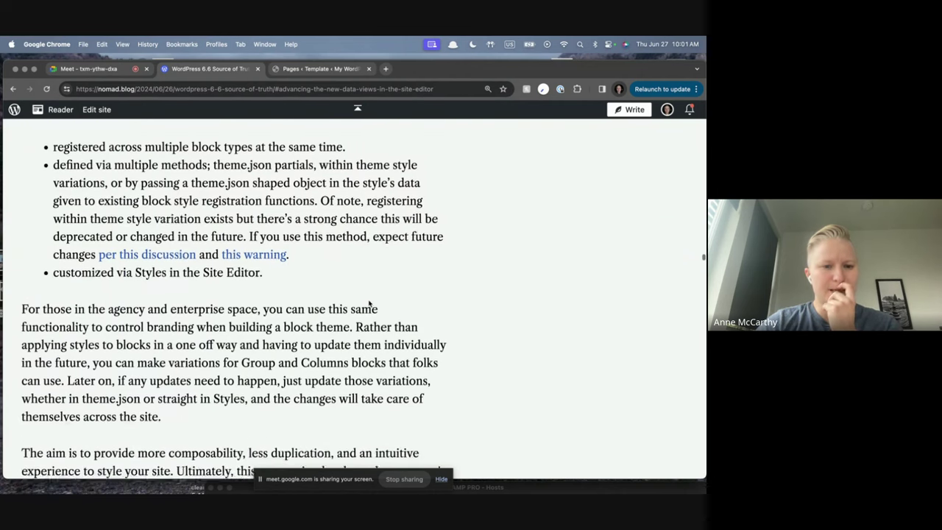
scroll(368, 303, down, 1)
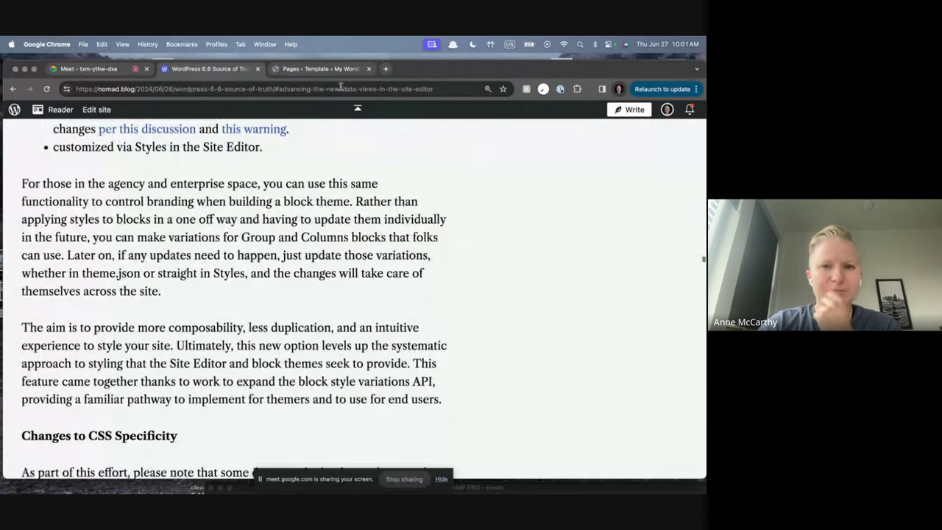
key(ctrl+Tab)
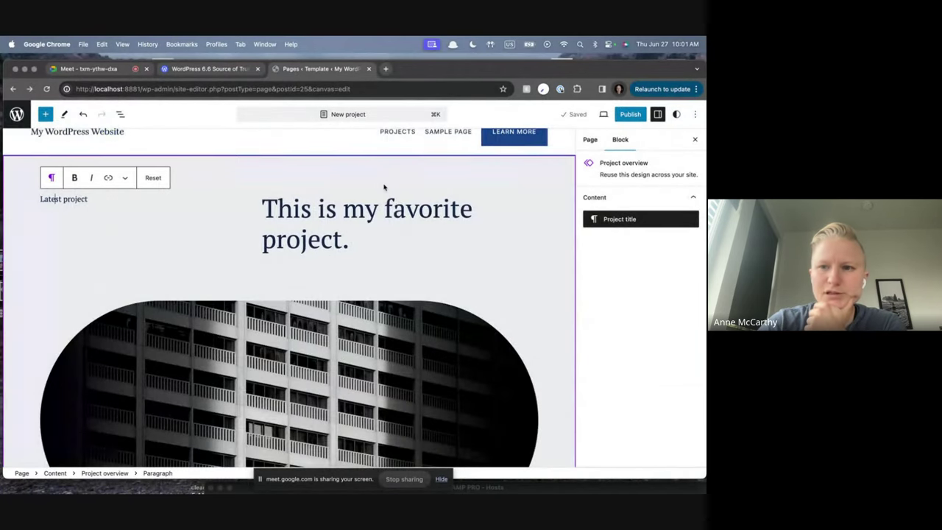
Open the Projects page for editing from the site's Pages list and hide the page settings sidebar.
scroll(513, 200, up, 2)
scroll(159, 261, down, 10)
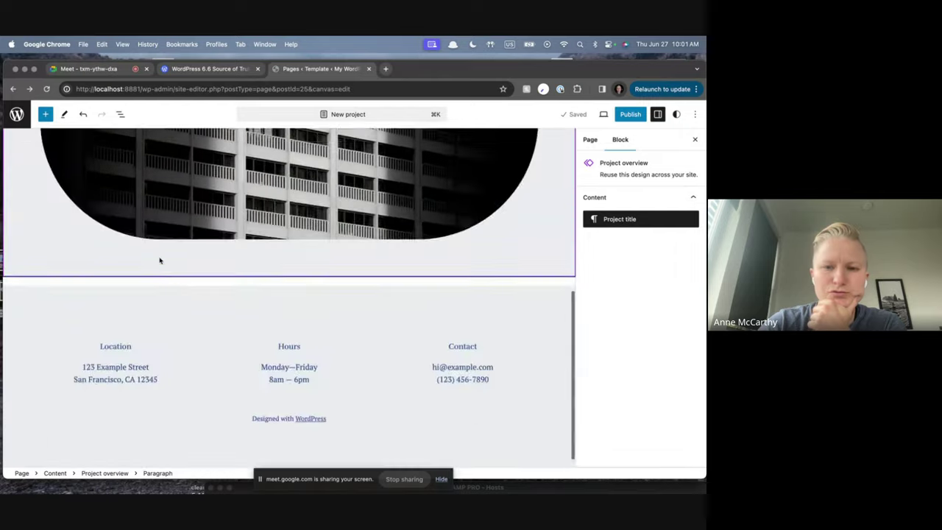
scroll(160, 261, up, 10)
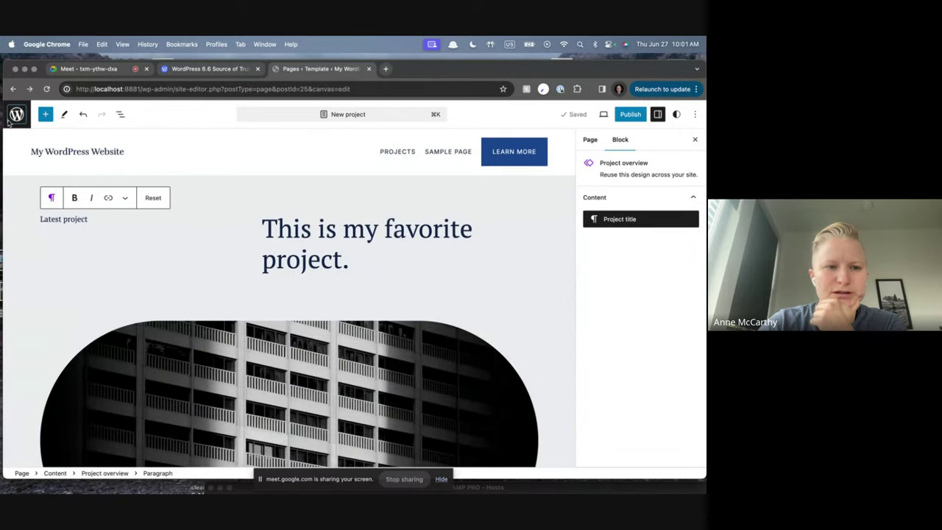
click(16, 114)
click(224, 216)
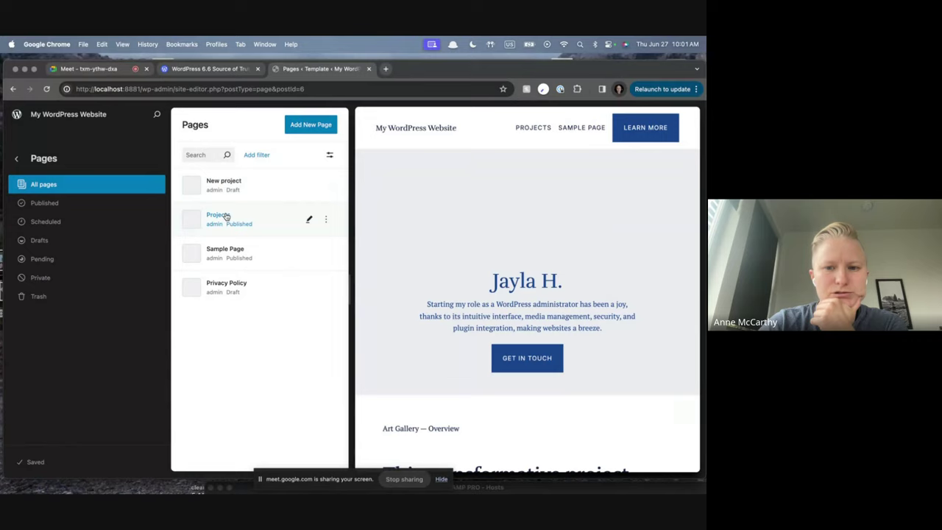
click(459, 271)
click(693, 144)
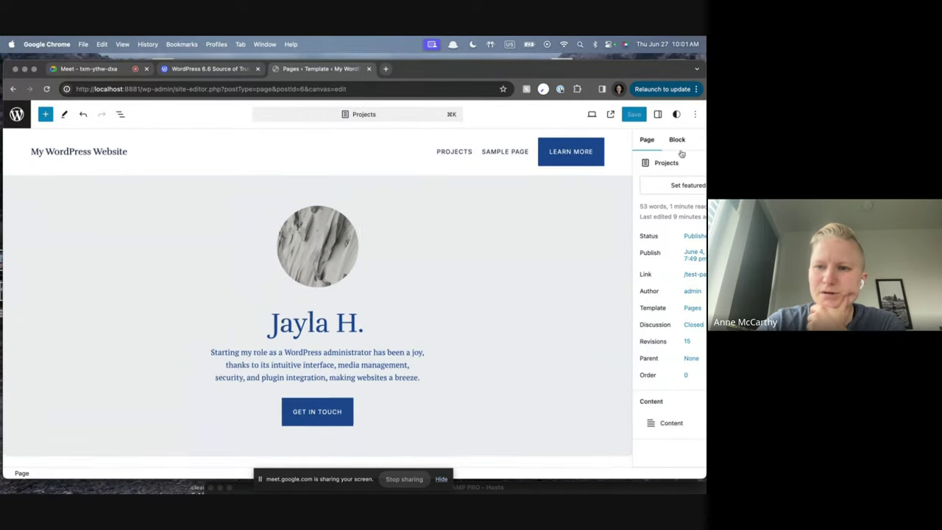
Toggle the cover group's block style between Default and Section 1, ending on Section 1.
click(647, 189)
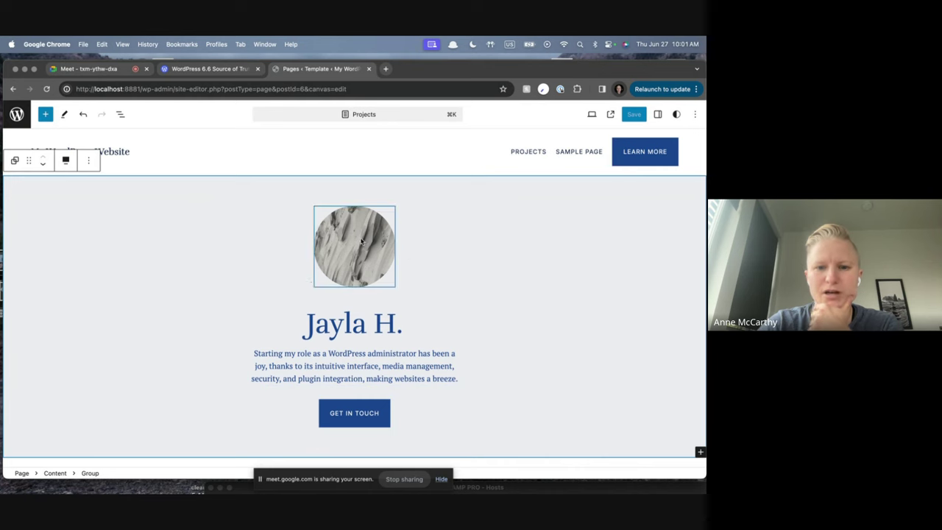
click(677, 115)
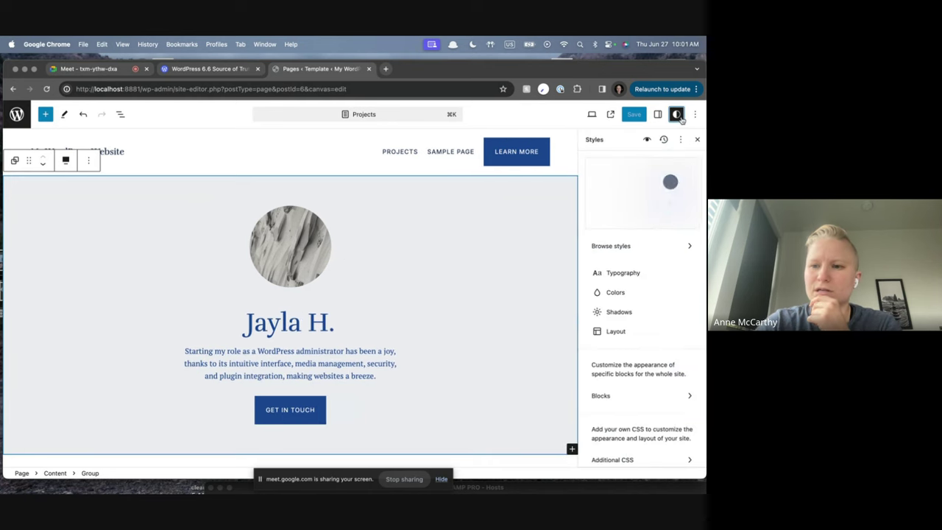
click(658, 115)
click(670, 228)
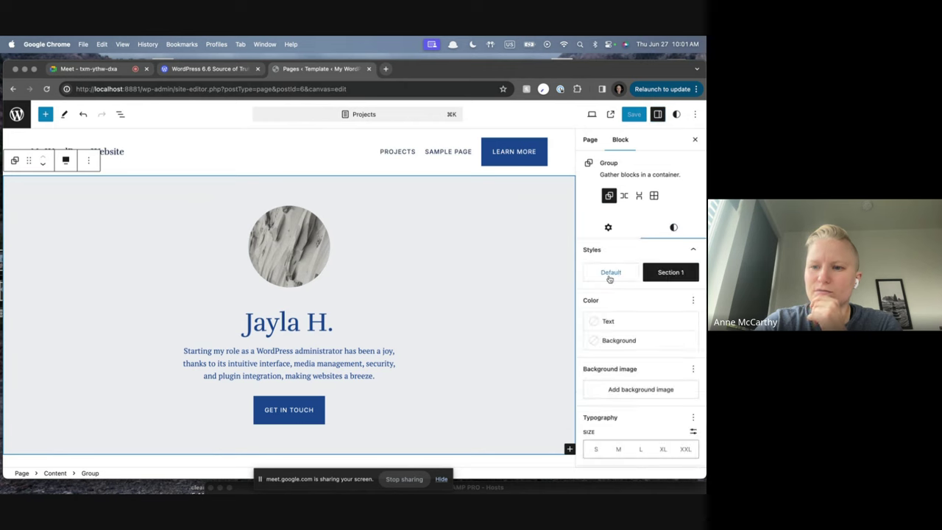
click(614, 274)
click(657, 276)
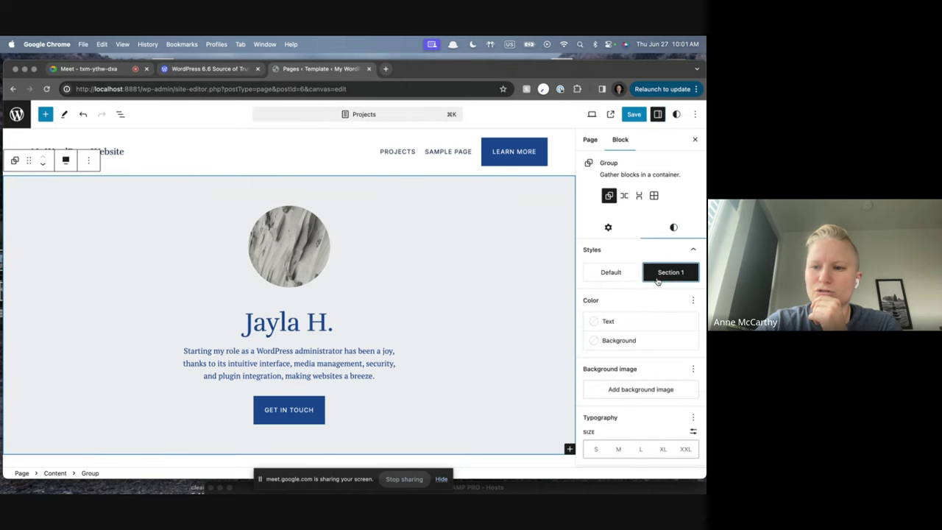
click(611, 272)
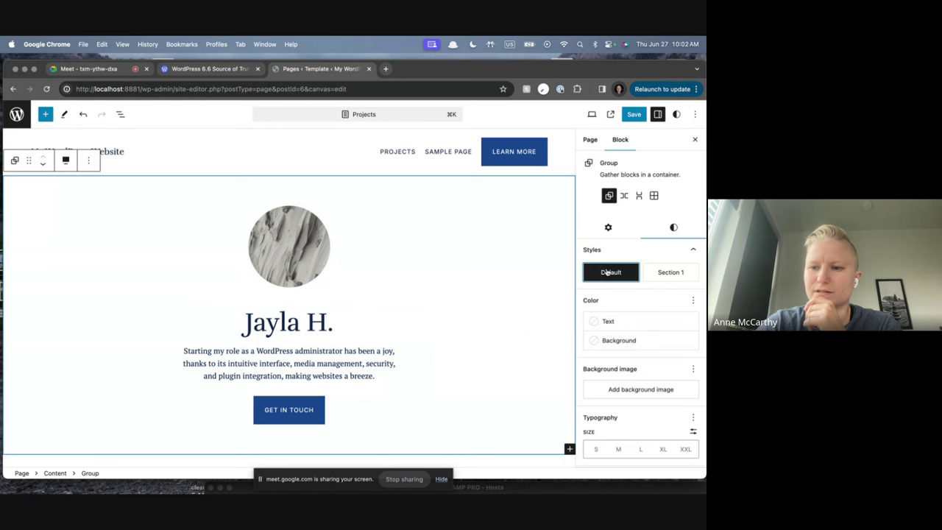
click(665, 272)
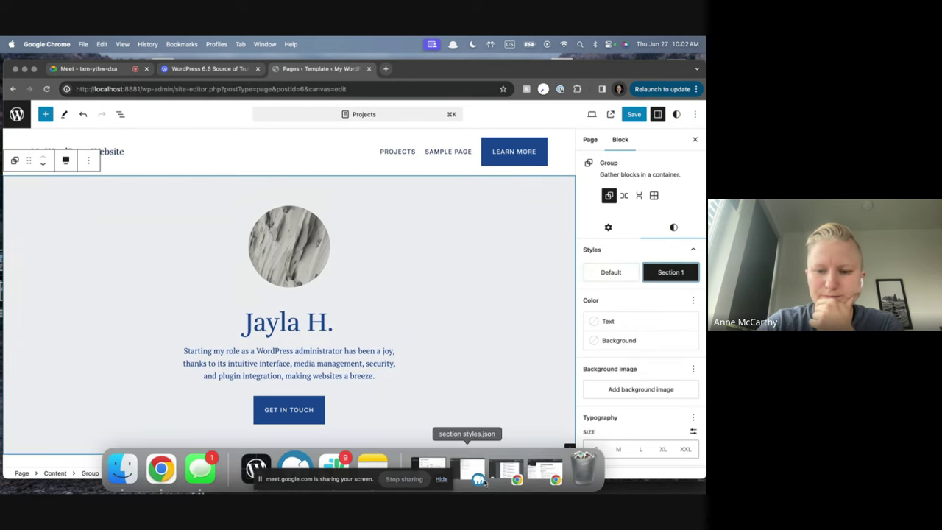
Replace the 'Section 1' title in section styles.json with 'Light', then go back to Chrome.
click(468, 477)
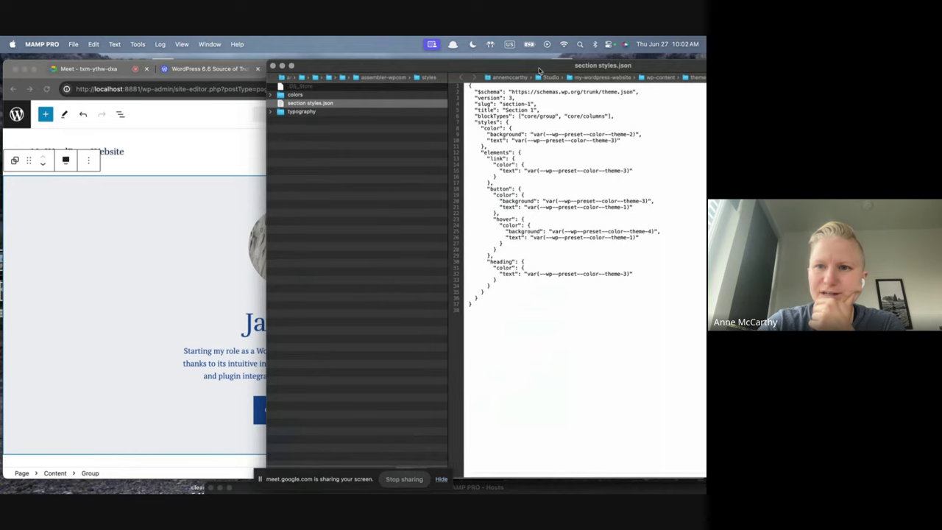
drag(542, 84, 421, 75)
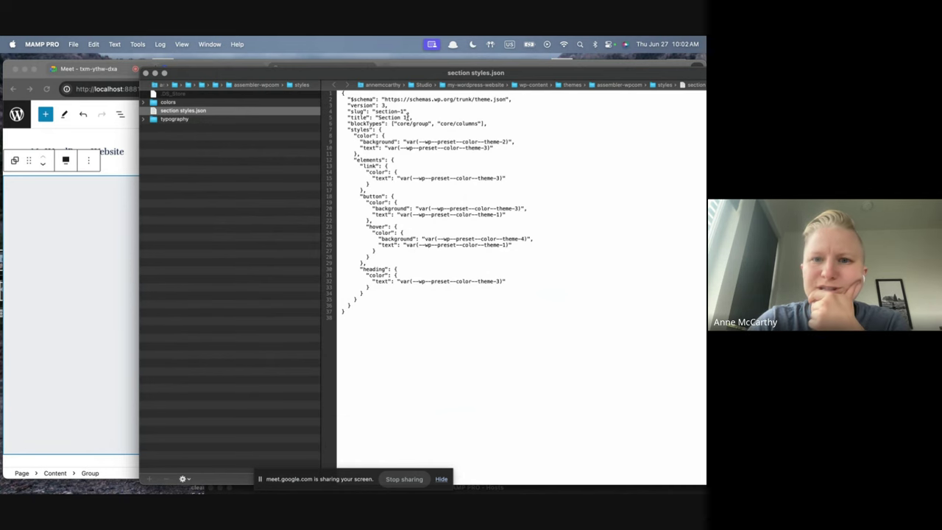
drag(407, 117, 377, 117)
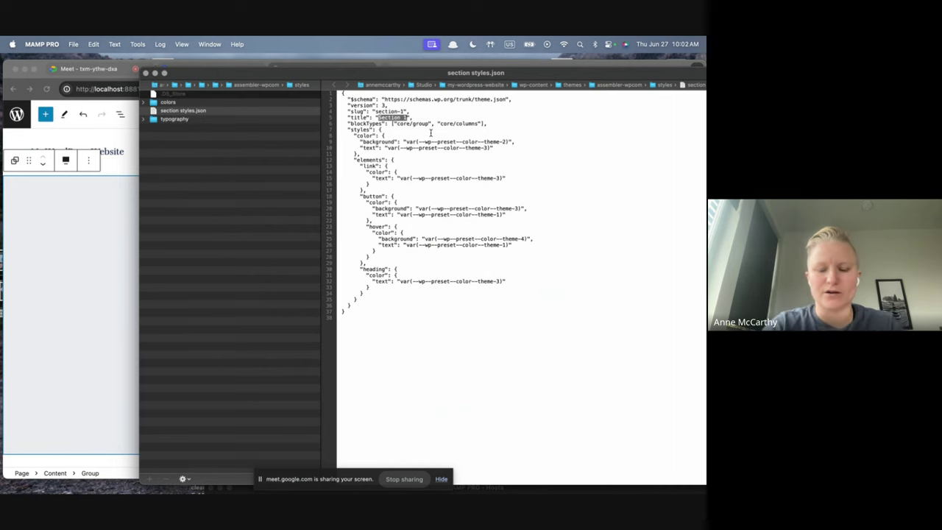
key(BackSpace)
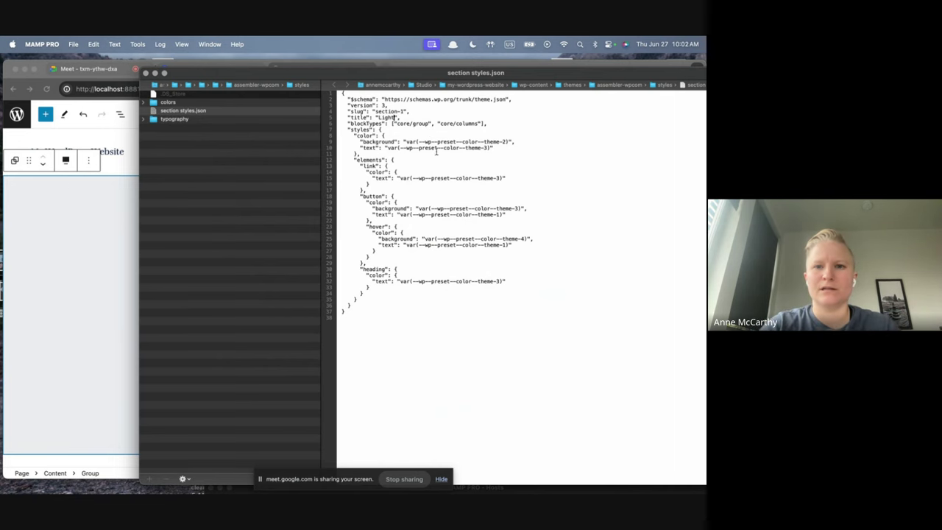
click(45, 241)
Reload the site editor, reselect the cover group and show its style options.
key(super+r)
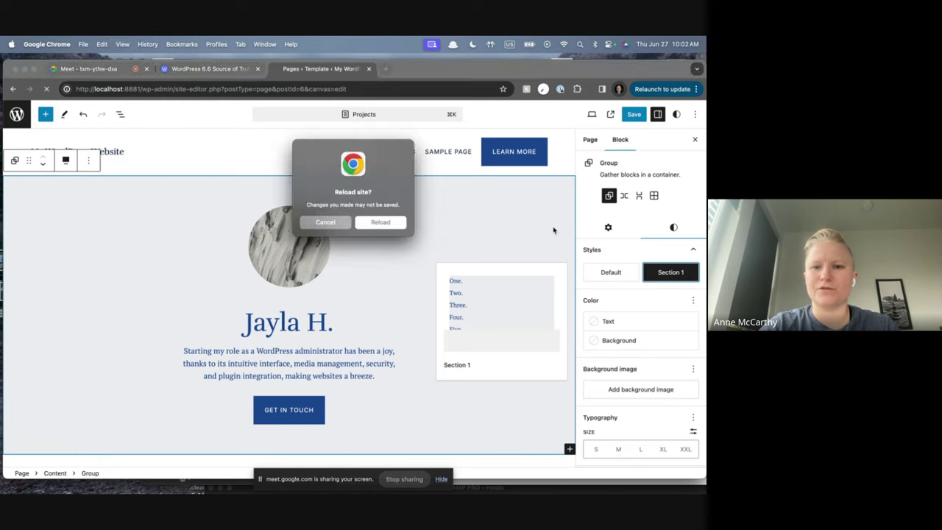
click(380, 222)
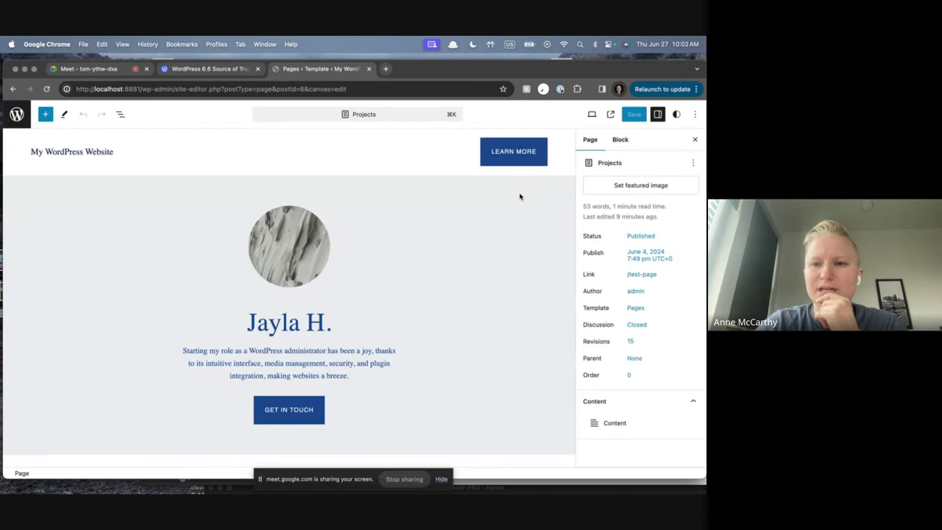
click(520, 197)
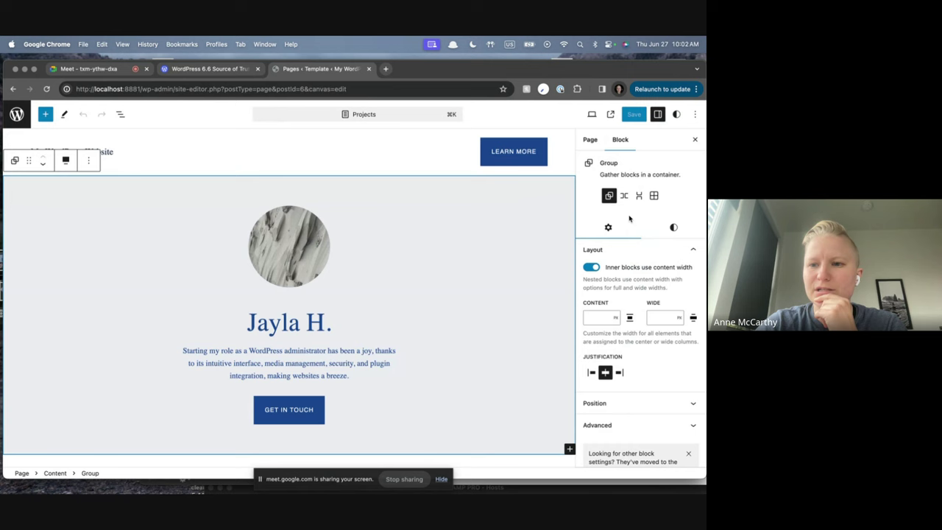
click(673, 227)
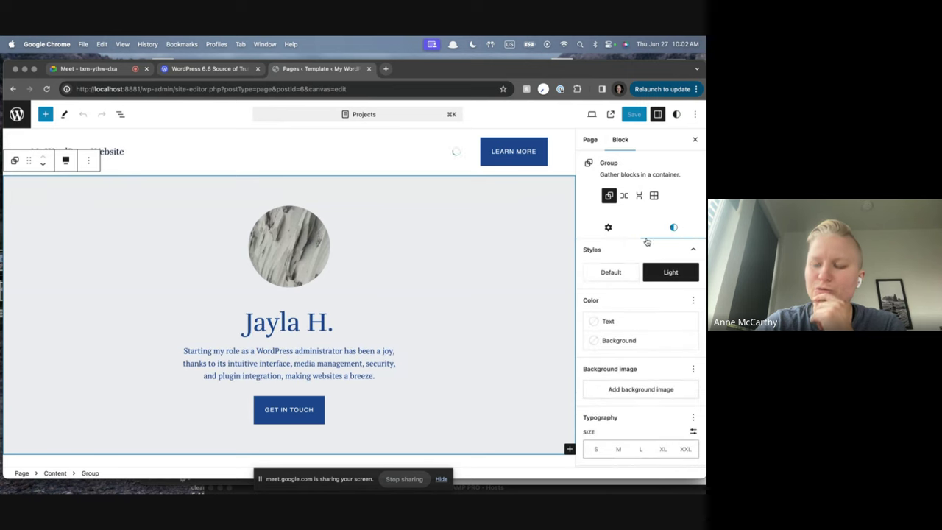
Compare the Default and Light styles on the hero group, leaving Light applied.
click(624, 273)
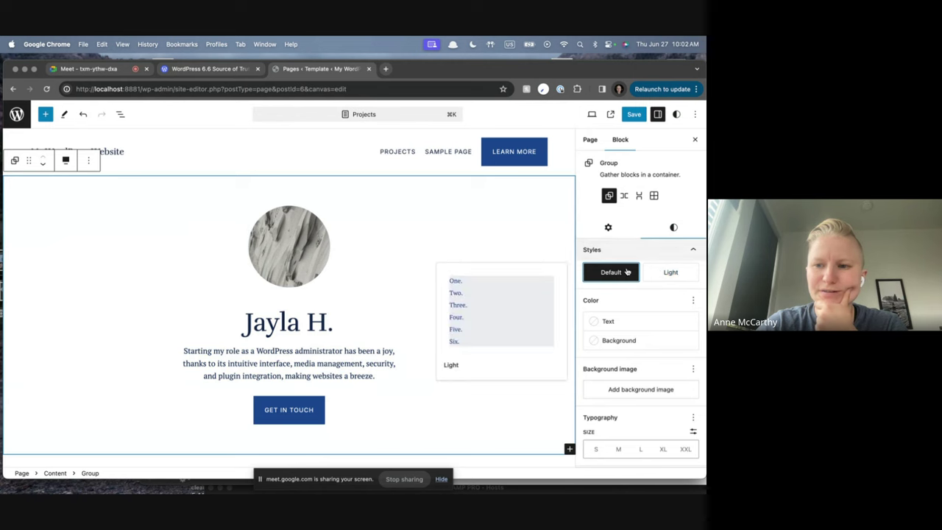
mouse_move(662, 276)
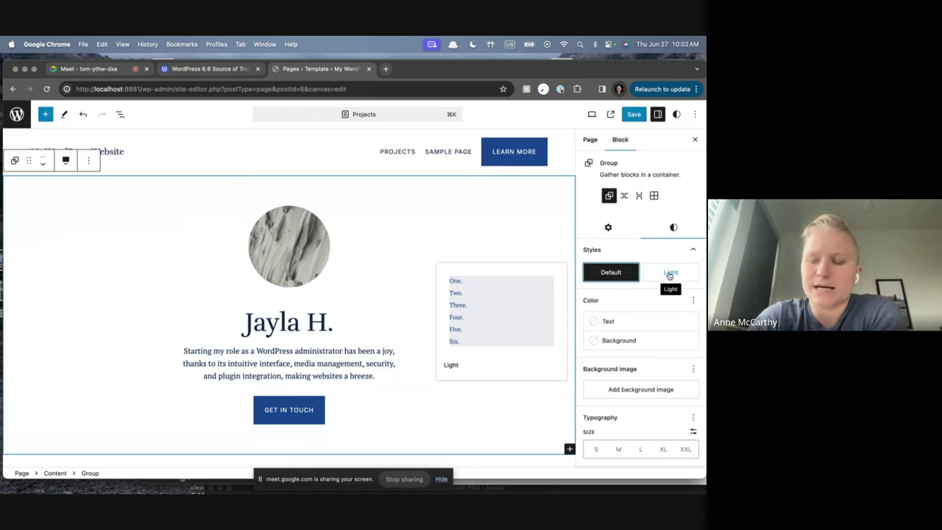
click(670, 273)
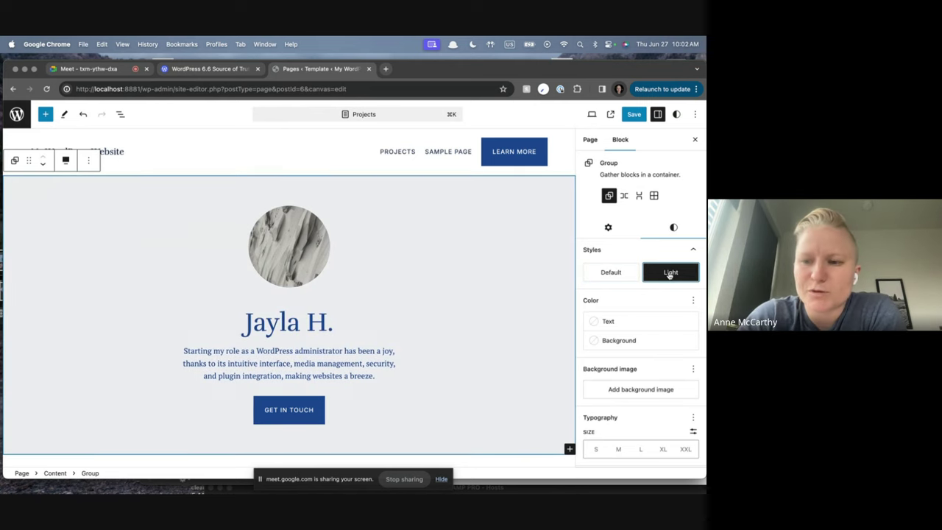
click(626, 276)
click(654, 276)
click(624, 281)
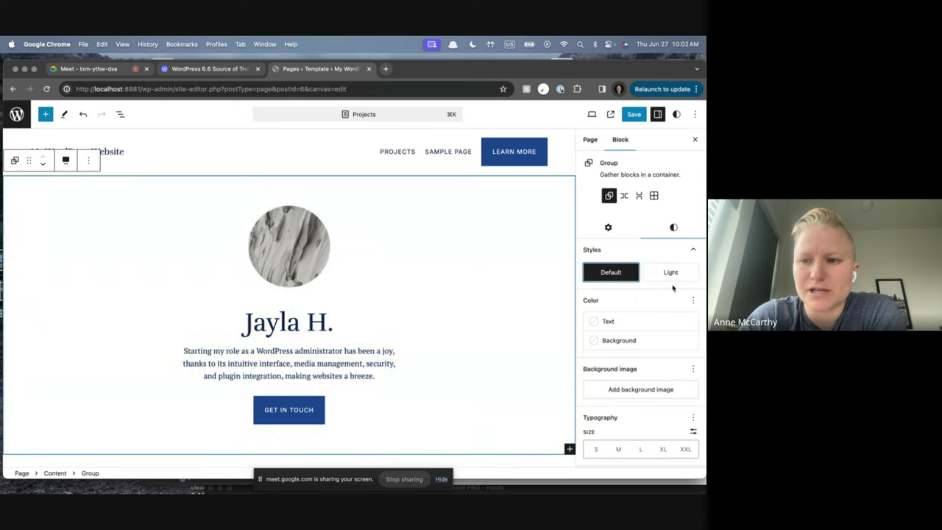
click(671, 282)
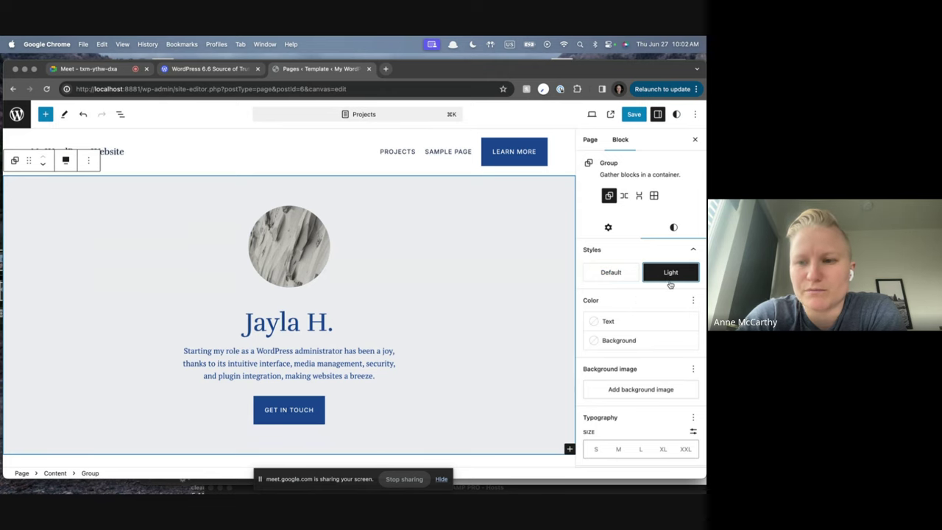
click(676, 114)
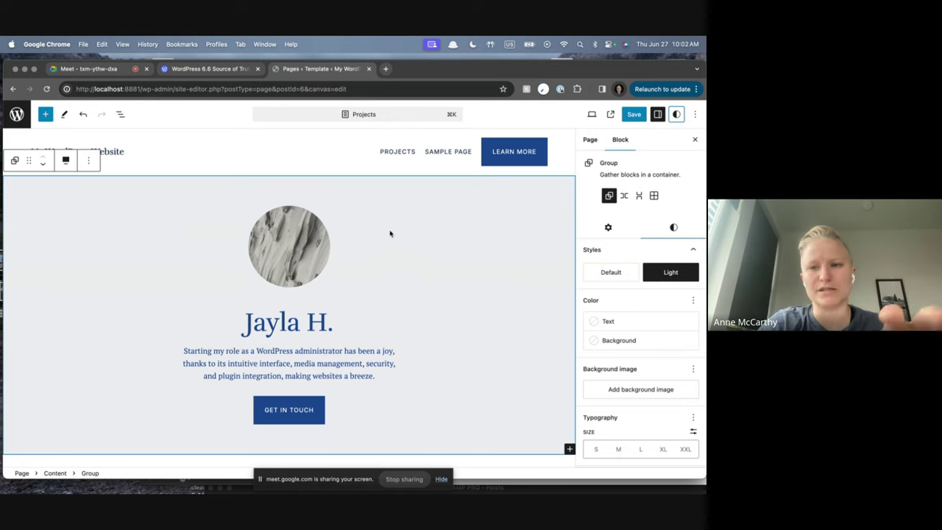
Switch the site palette in Styles > Colors through blue and orange to dark purple on beige.
click(676, 114)
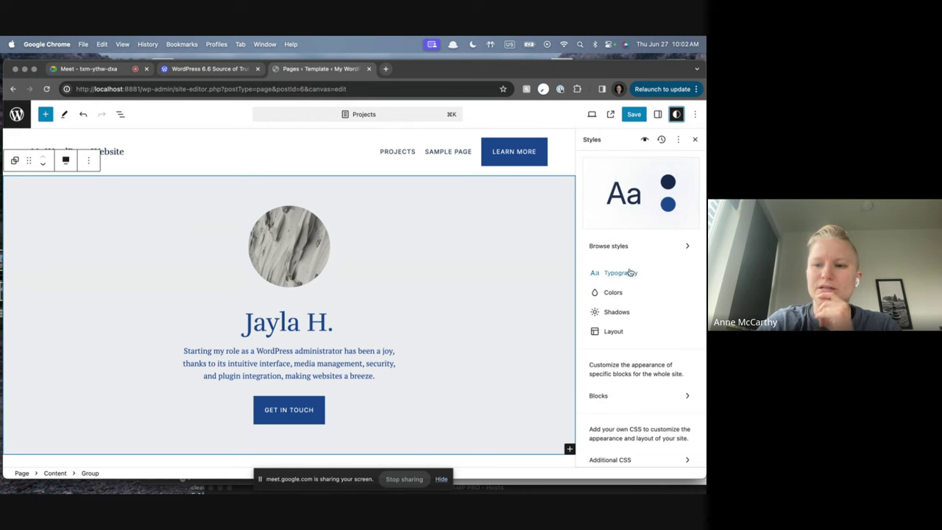
click(618, 292)
click(683, 225)
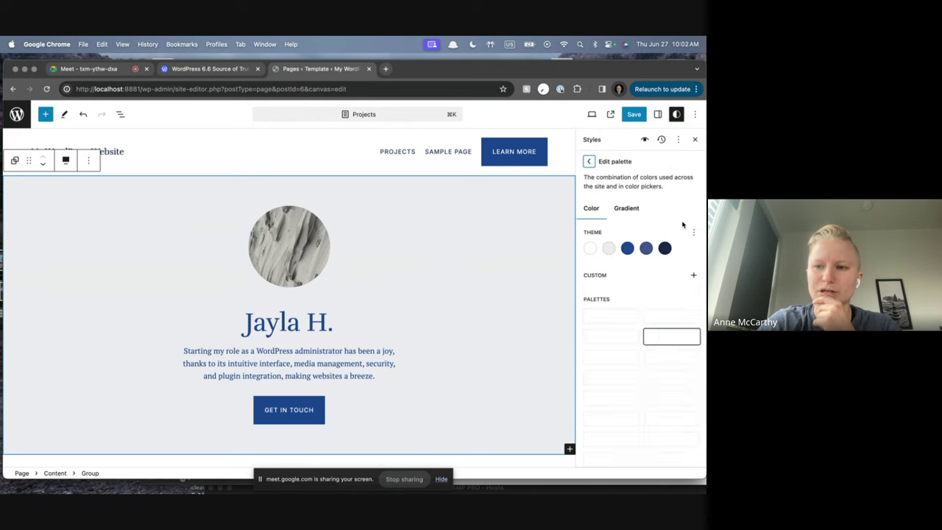
scroll(662, 349, down, 1)
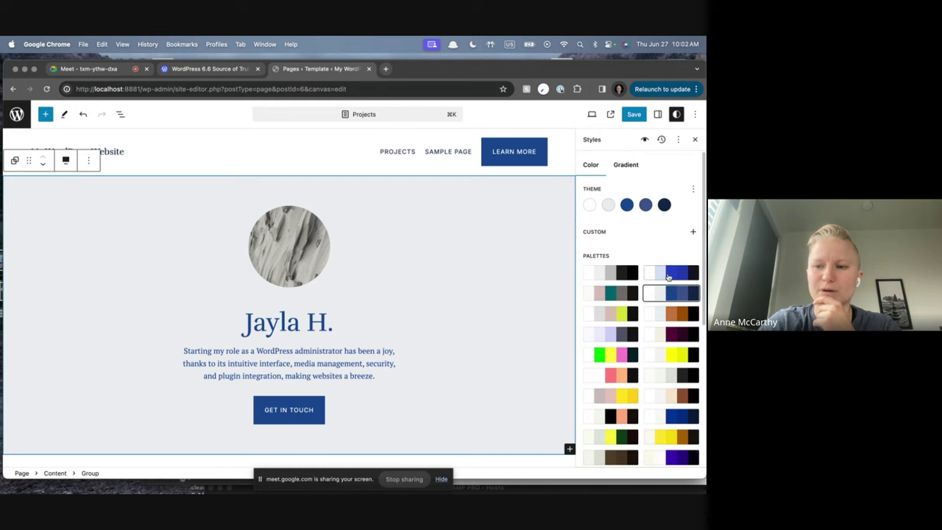
click(668, 277)
click(668, 315)
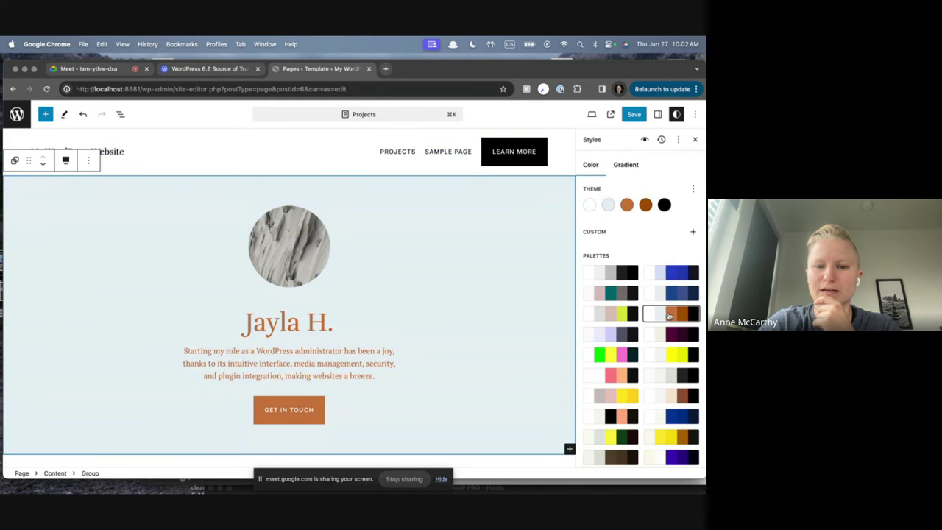
click(669, 334)
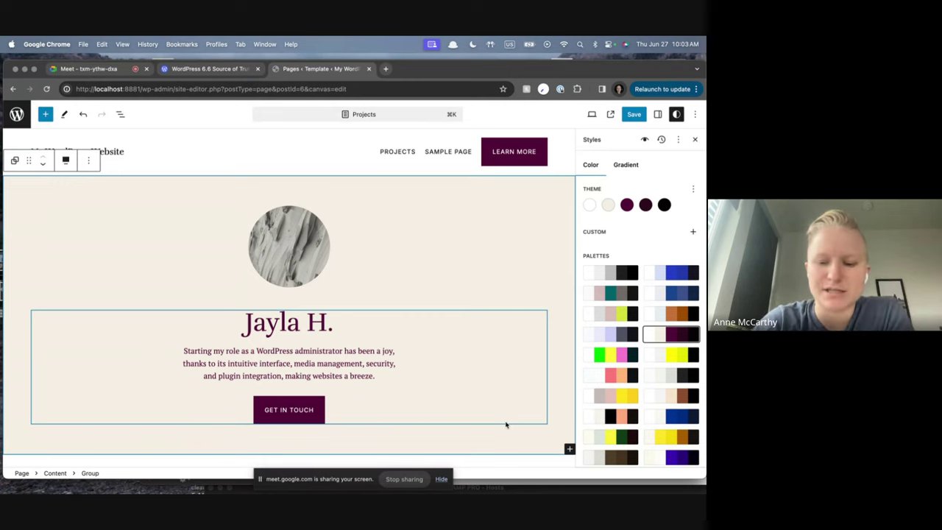
key(super+Tab)
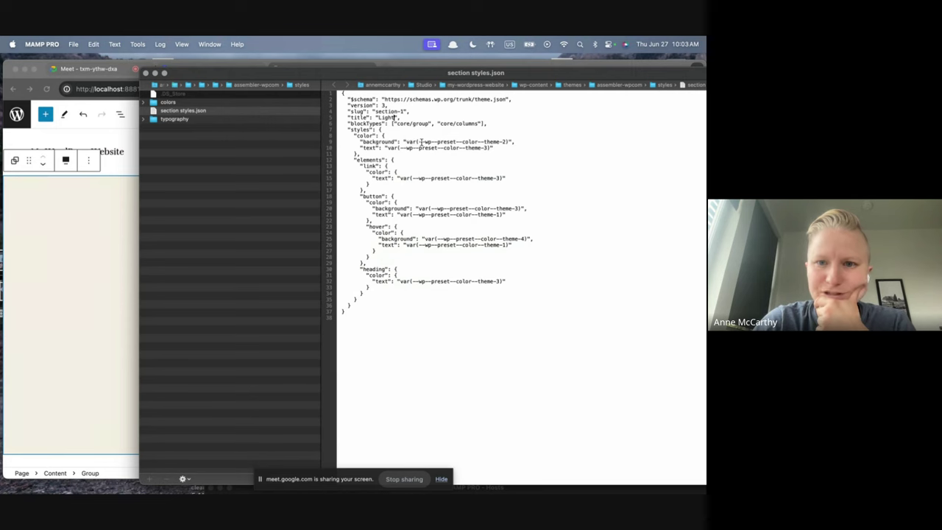
Highlight the var(--wp--preset--color--theme-N) values on lines 9–20 of section styles.json, then return to Chrome.
drag(420, 142, 504, 147)
drag(399, 148, 480, 149)
drag(414, 180, 501, 180)
drag(432, 209, 521, 209)
click(115, 276)
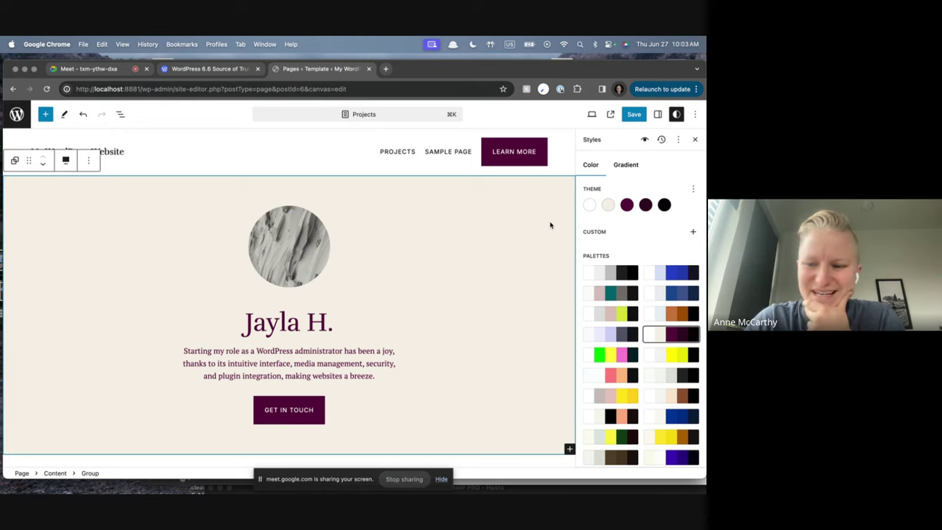
Cycle through the orange, blue, lavender and yellow palettes, keep dark purple, and reopen the group's styles.
click(689, 312)
click(688, 292)
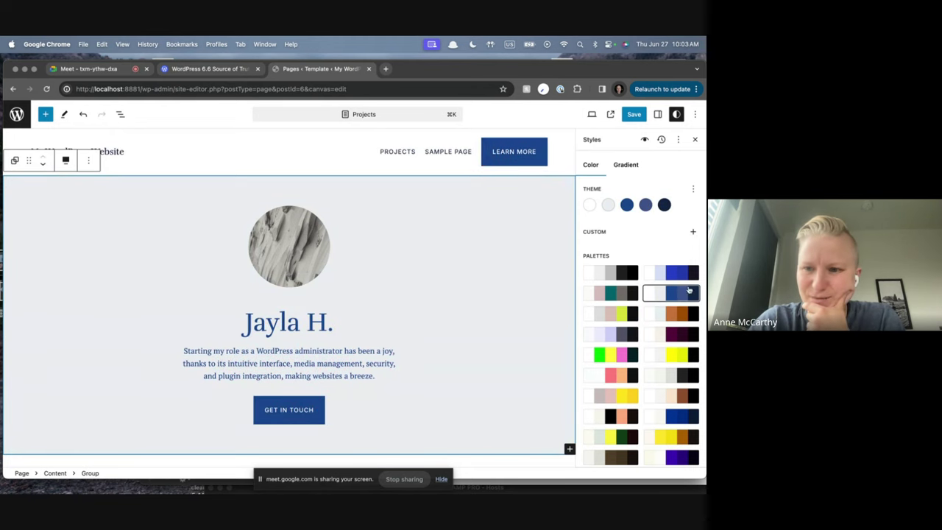
click(689, 276)
click(688, 294)
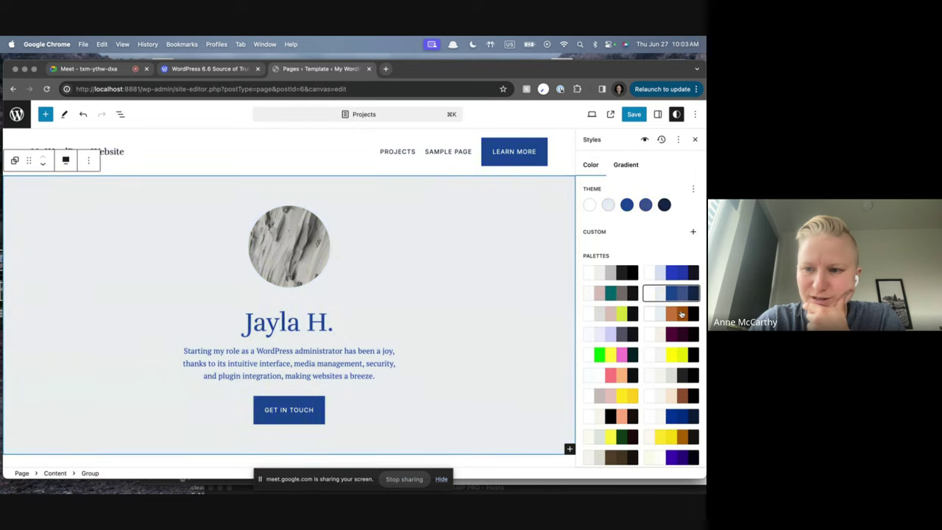
click(681, 315)
click(678, 335)
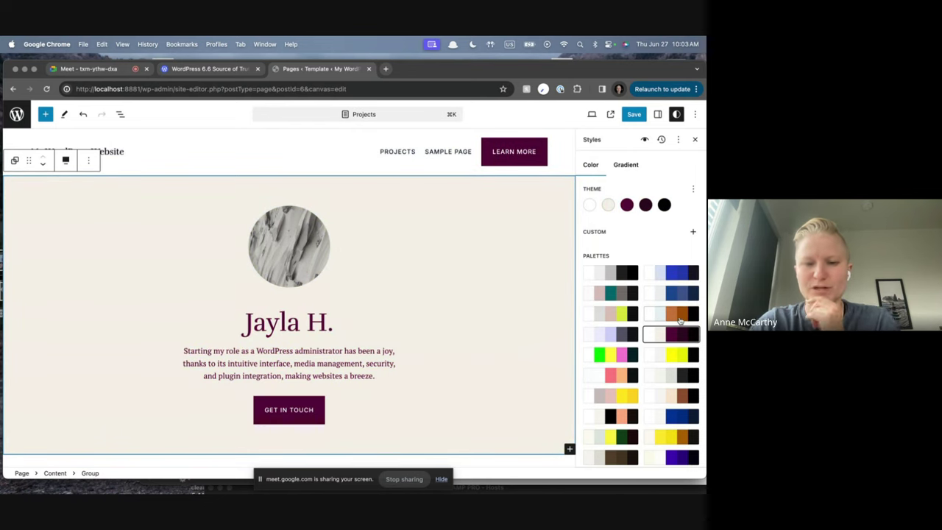
click(680, 315)
click(681, 293)
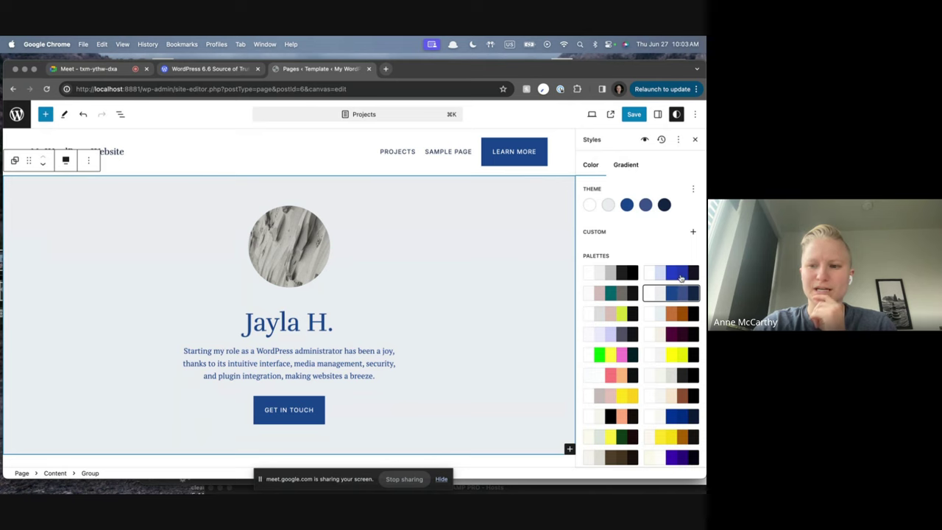
click(680, 274)
click(678, 295)
click(676, 316)
click(675, 335)
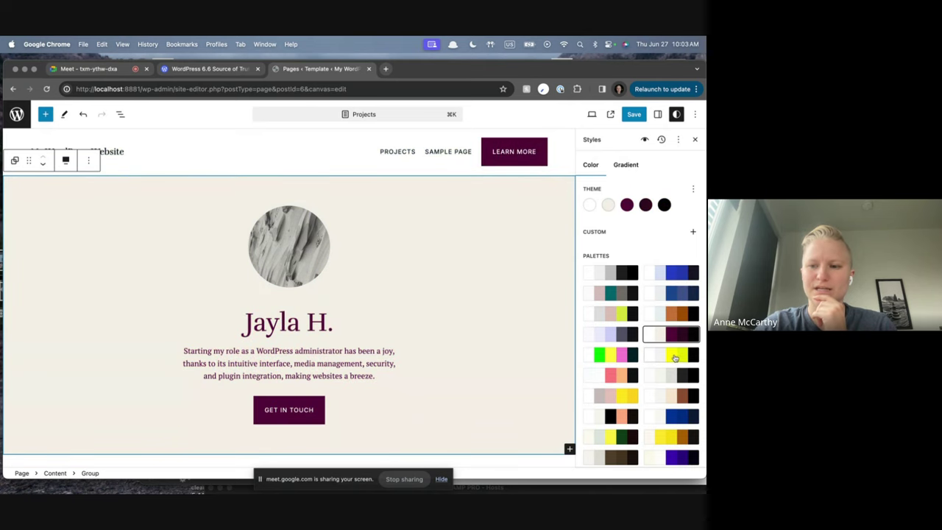
click(675, 357)
click(678, 336)
click(658, 115)
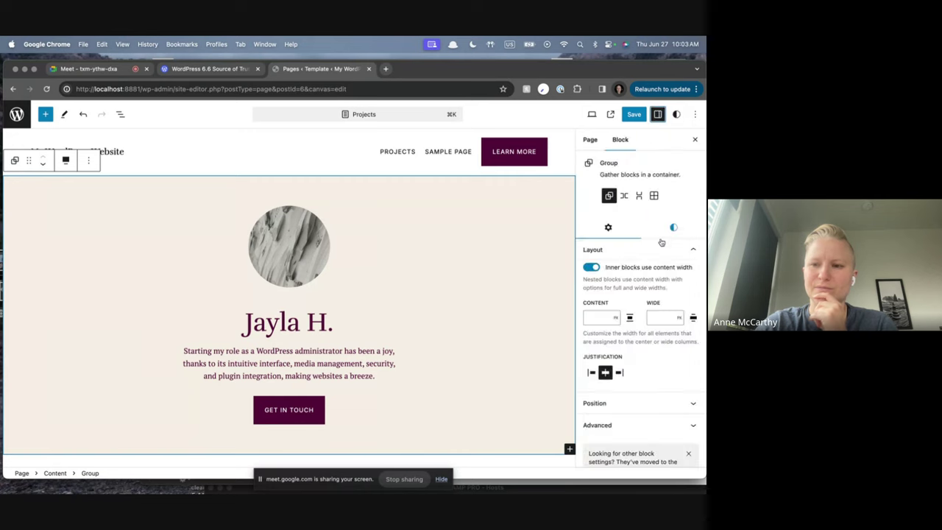
click(666, 230)
Toggle the hero group between Default and Light several times, finishing on Default.
click(610, 274)
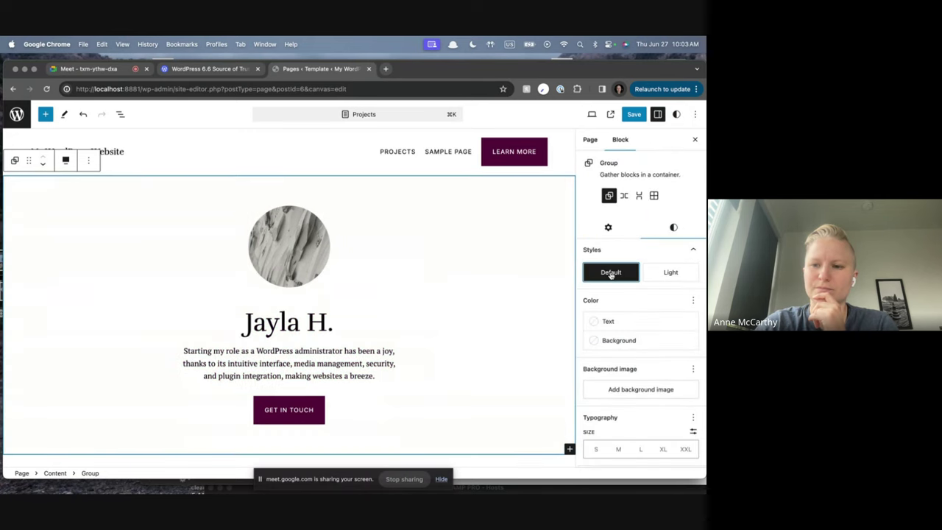
click(669, 273)
click(610, 272)
click(669, 273)
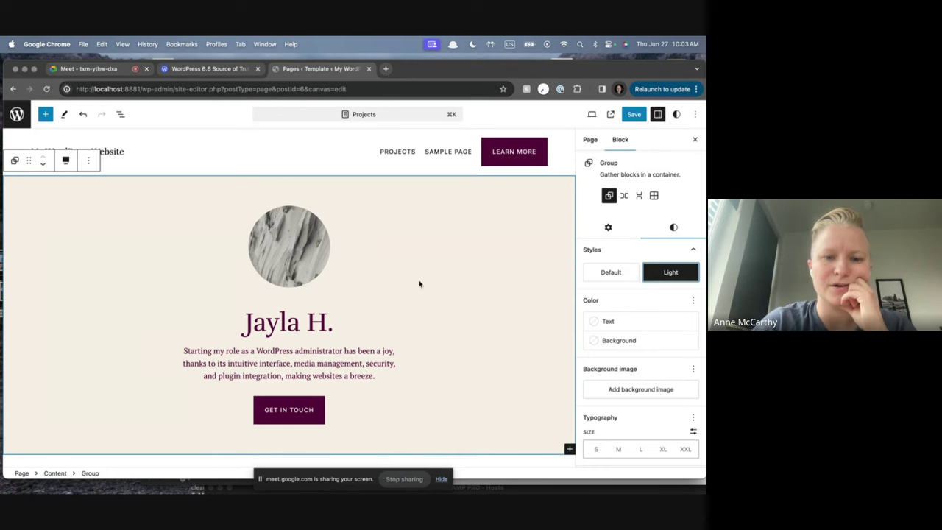
click(610, 273)
click(672, 273)
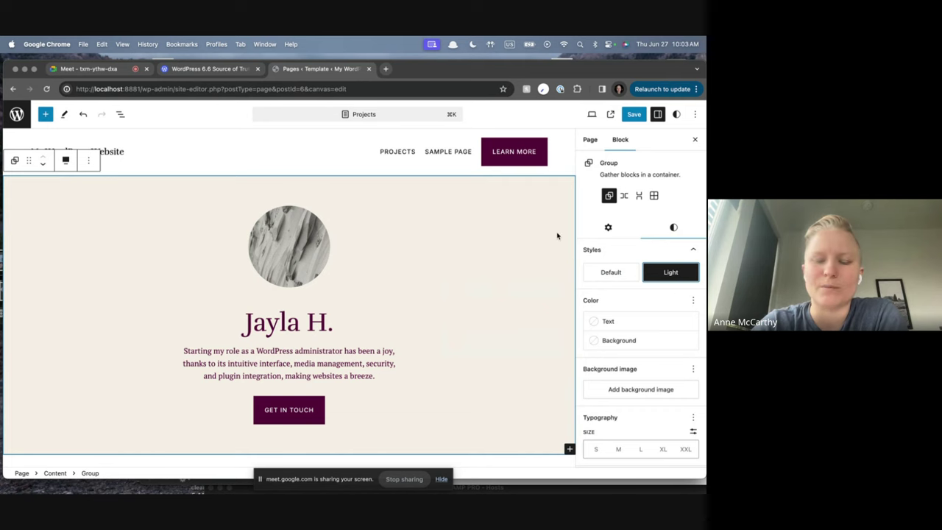
click(614, 272)
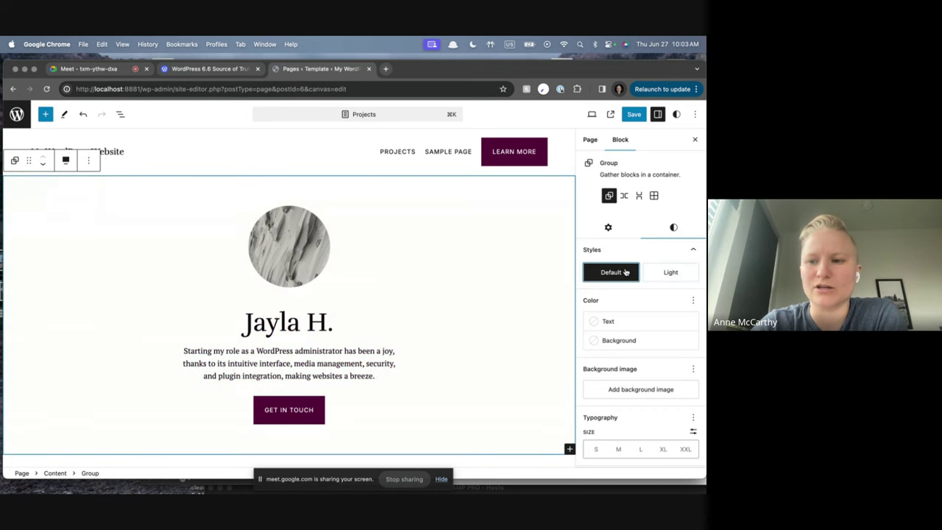
click(666, 276)
click(625, 276)
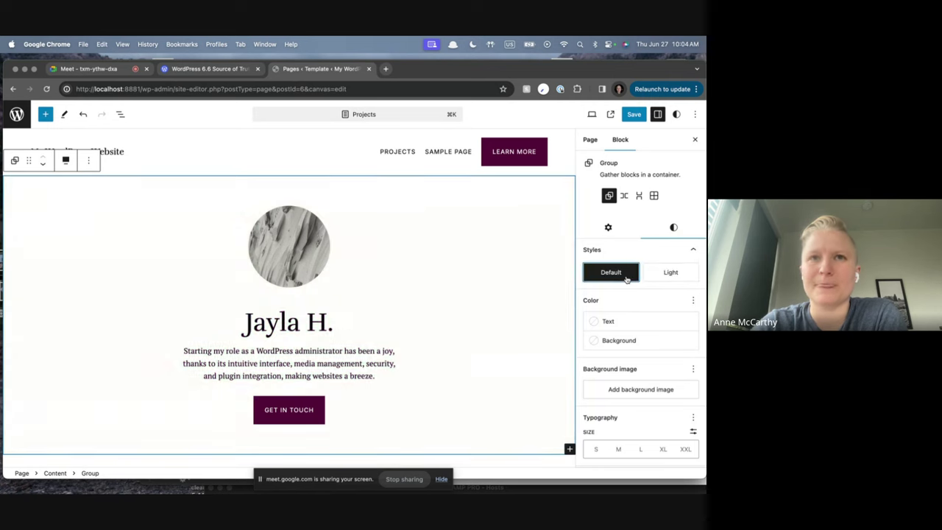
click(476, 197)
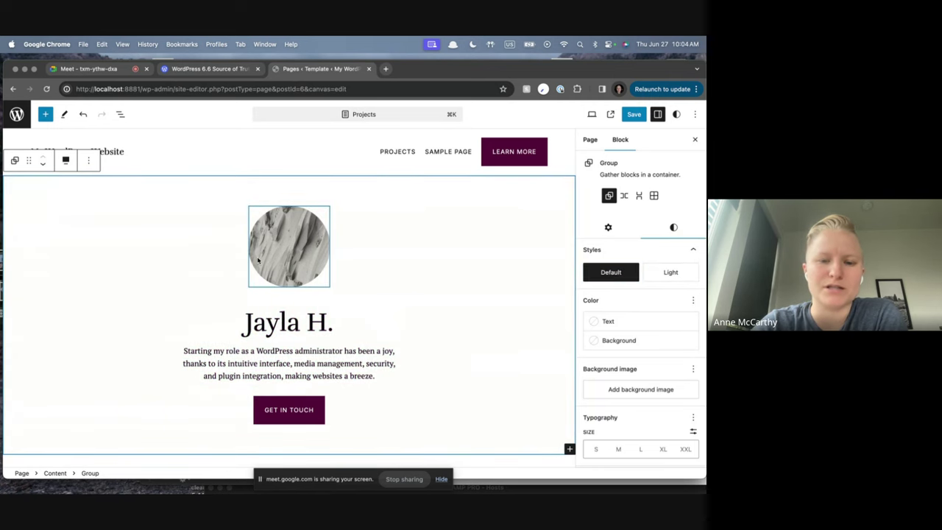
Scroll the Projects page, then switch to the WordPress 6.6 Source of Truth post tab.
scroll(398, 258, down, 1)
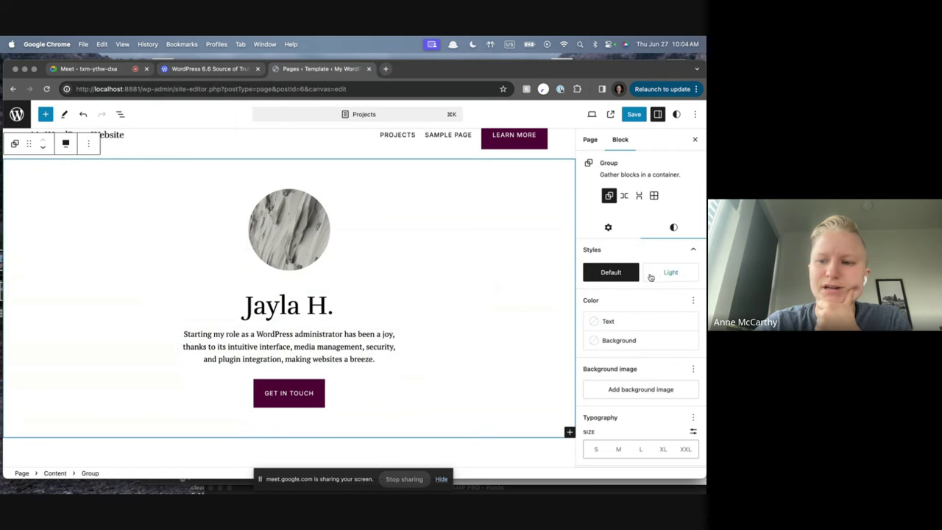
scroll(640, 294, down, 1)
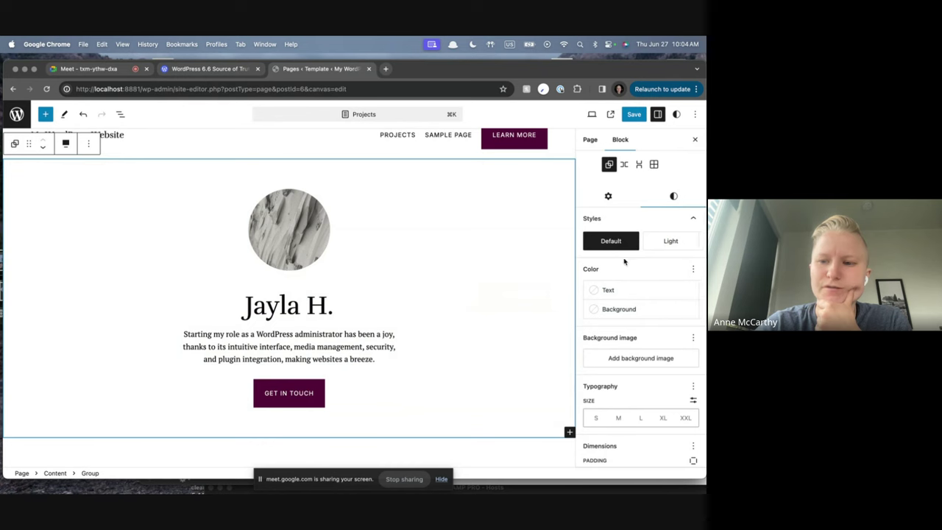
scroll(588, 410, up, 1)
mouse_move(666, 276)
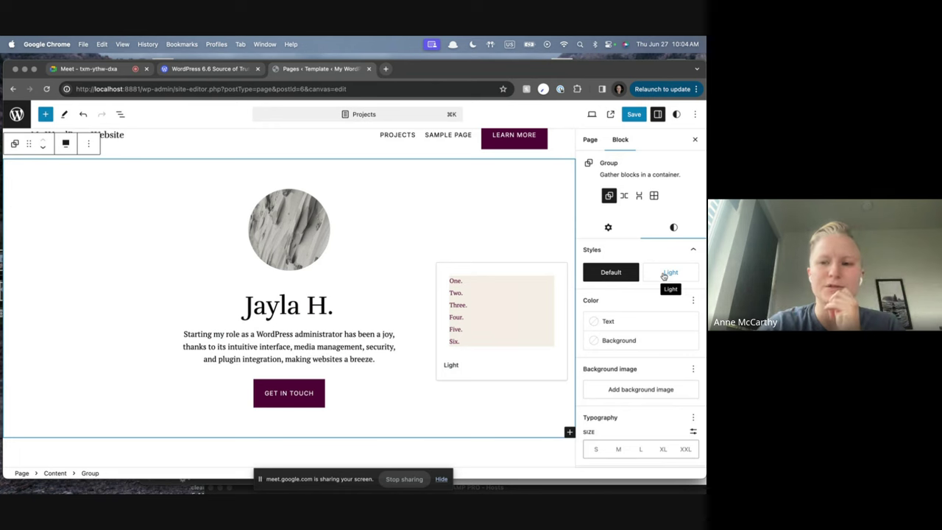
scroll(487, 228, up, 1)
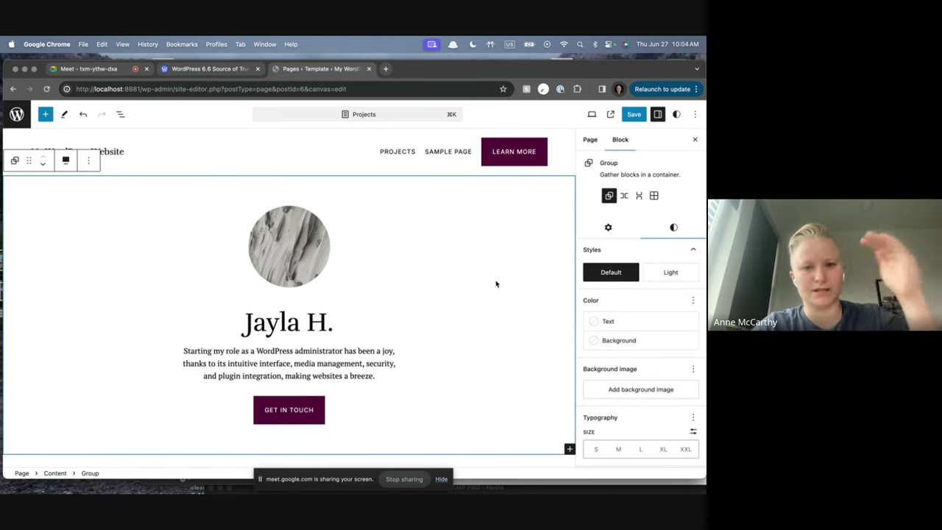
click(214, 70)
Scroll the Source of Truth post past 'Use negative margins', then return to the Site Editor tab.
scroll(381, 359, down, 1)
scroll(380, 359, down, 5)
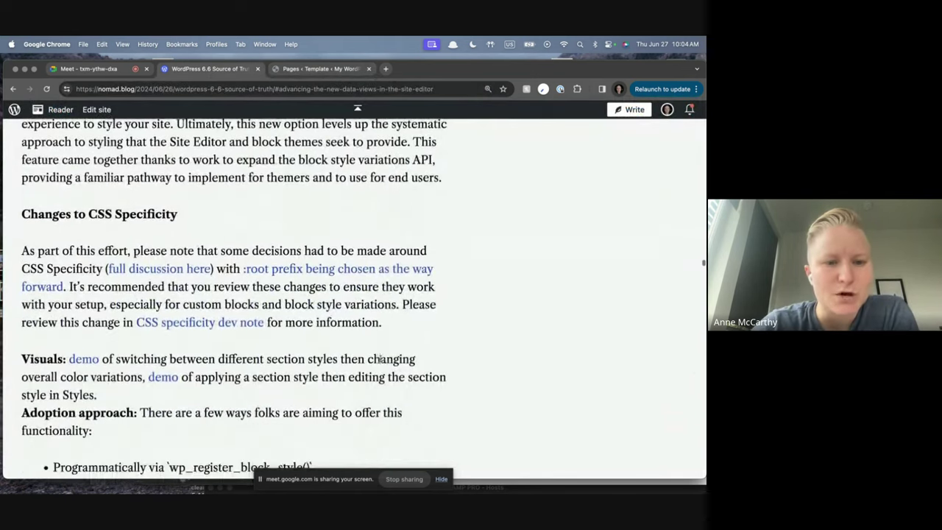
scroll(177, 241, down, 1)
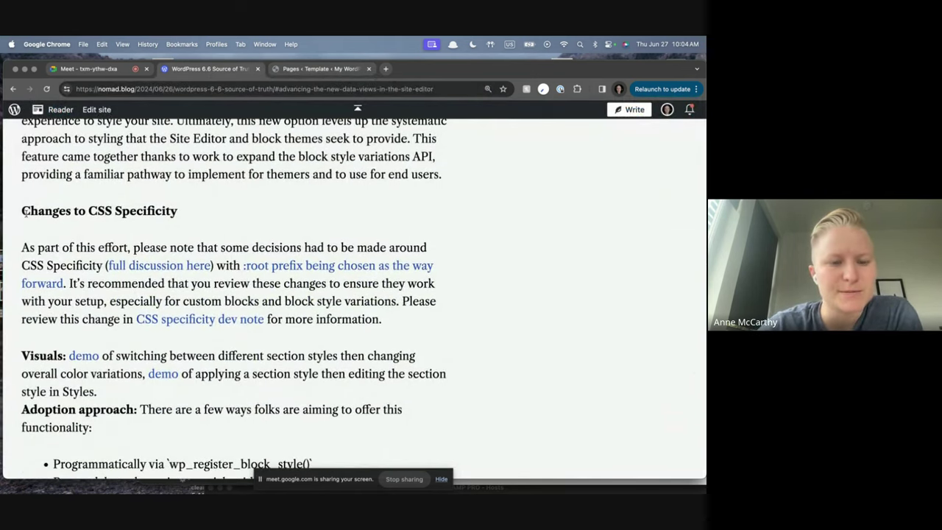
scroll(20, 213, down, 2)
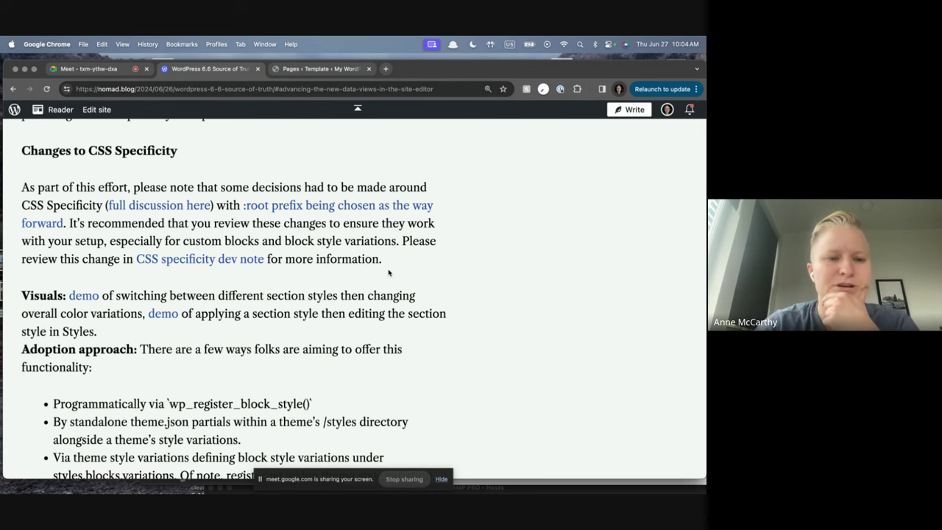
scroll(388, 271, down, 1)
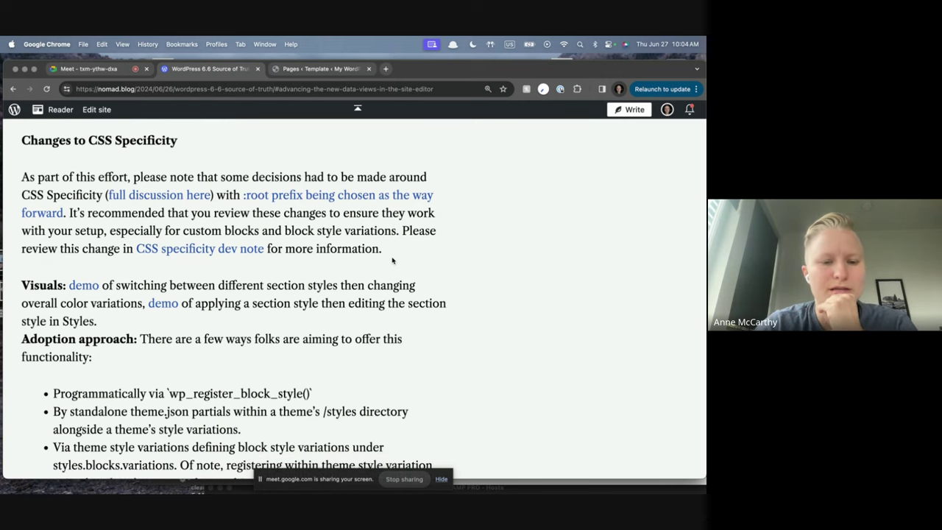
scroll(393, 259, down, 10)
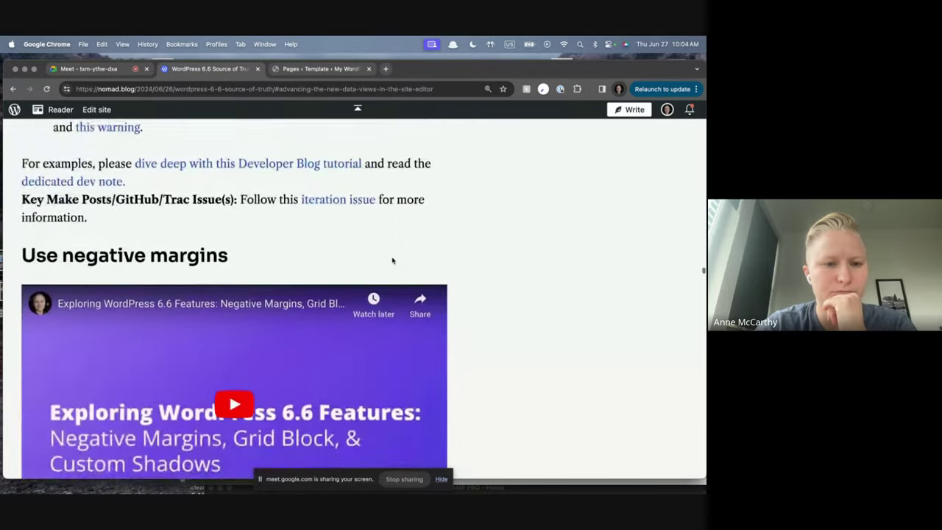
scroll(392, 259, down, 3)
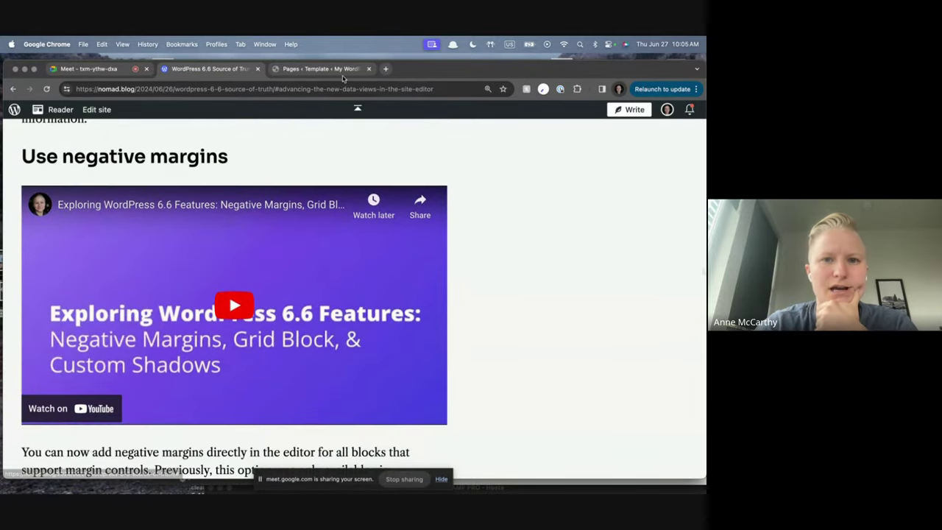
click(324, 68)
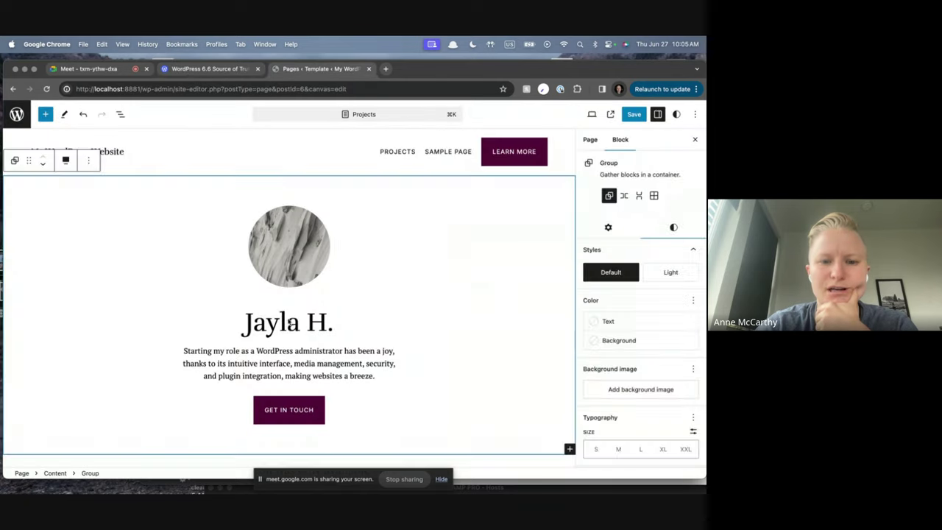
Select the group holding the heading and bio, and switch its top margin to a custom value.
click(289, 324)
click(195, 294)
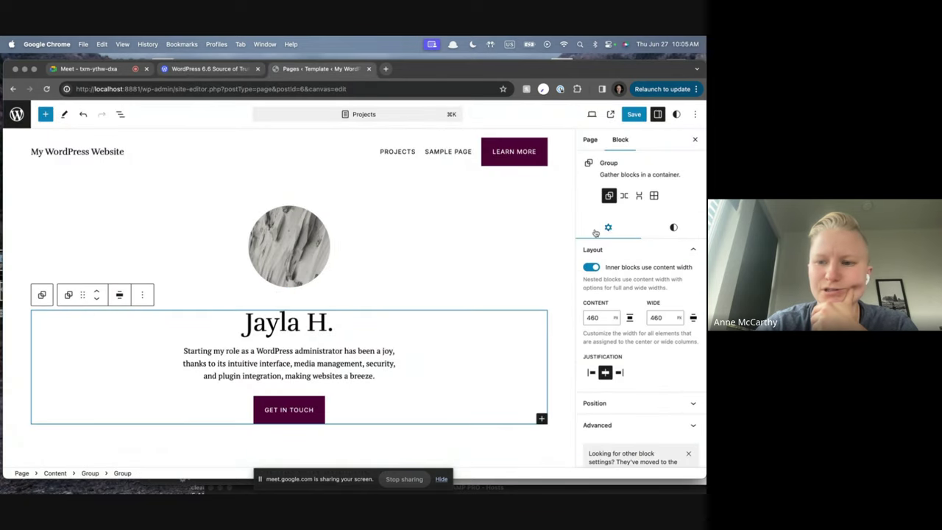
click(673, 227)
scroll(664, 298, down, 5)
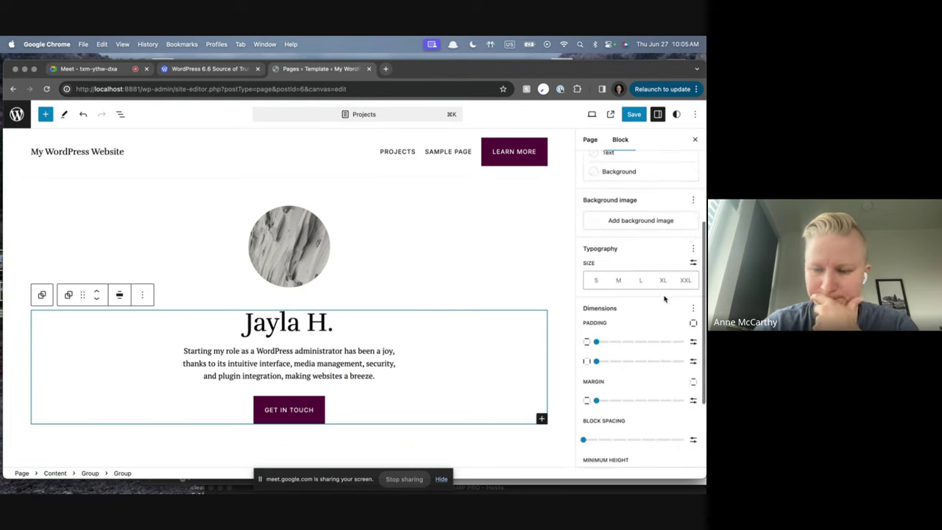
scroll(664, 298, down, 2)
click(692, 349)
click(610, 350)
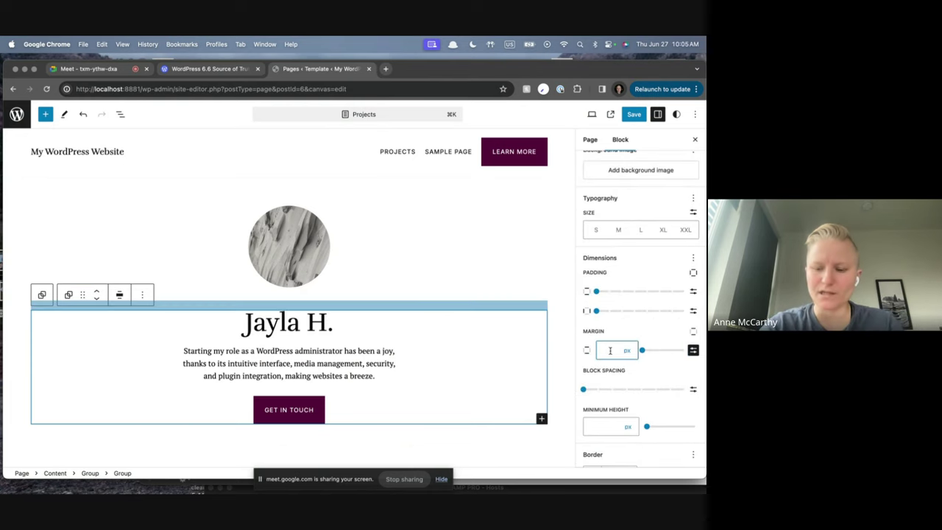
mouse_move(640, 350)
mouse_down()
mouse_move(687, 348)
mouse_move(637, 351)
mouse_up()
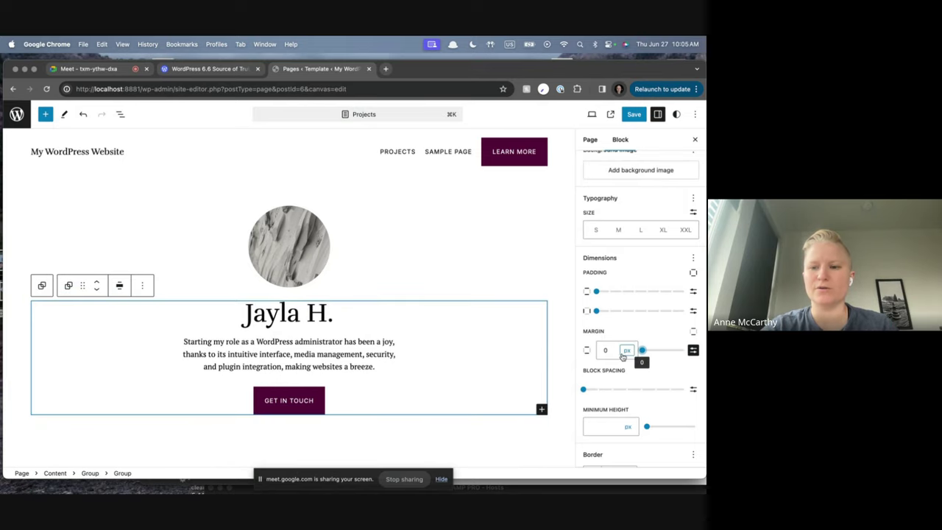
Try top margins of -100 and -200, clear the value, then set the margin to 62 px.
double_click(624, 355)
text(-100)
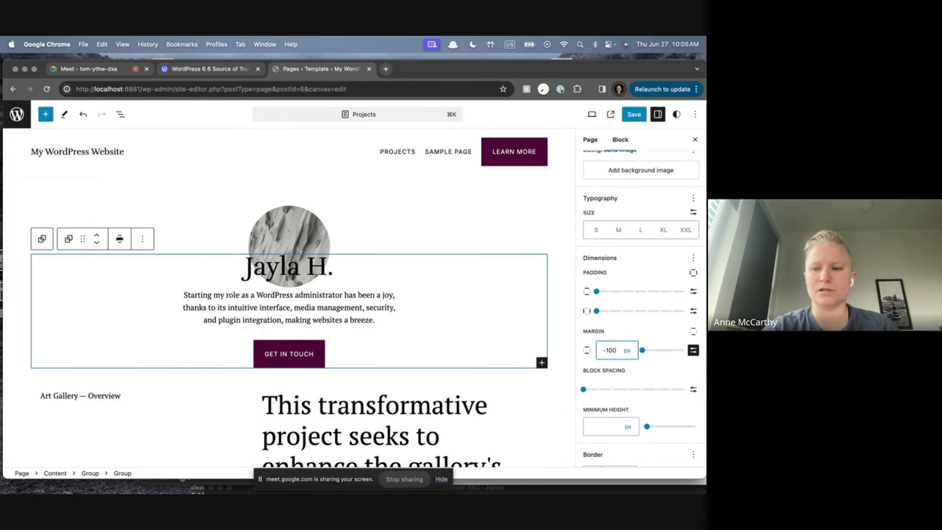
key(BackSpace)
key(BackSpace)
key(BackSpace)
text(200)
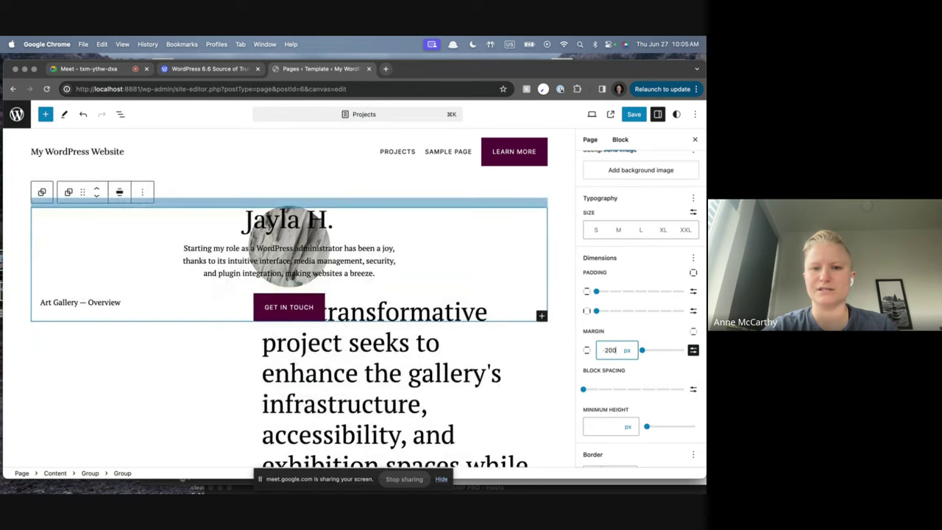
key(BackSpace)
key(BackSpace)
key(BackSpace)
key(BackSpace)
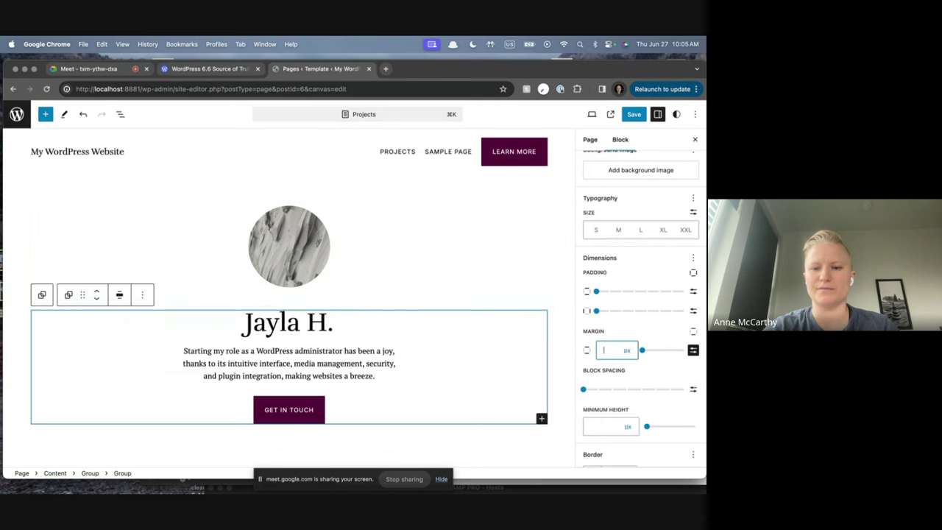
mouse_move(641, 351)
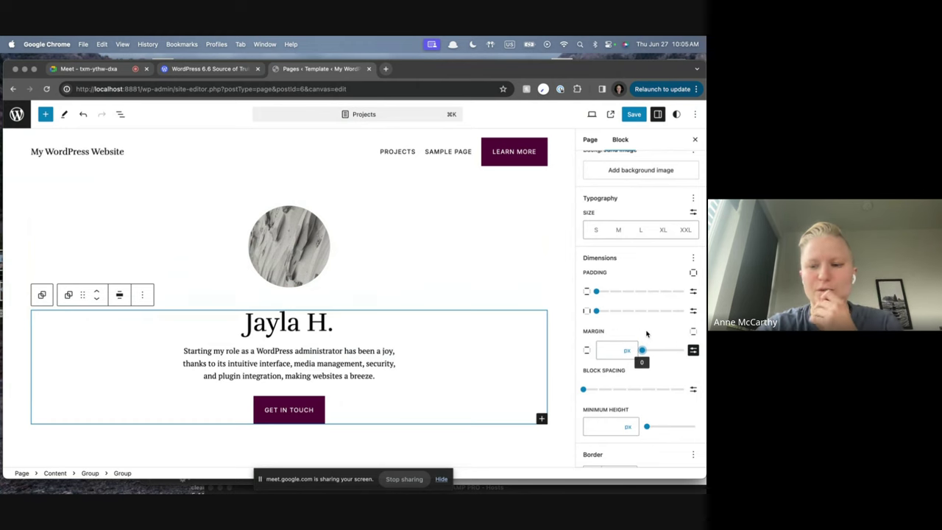
drag(643, 350, 650, 350)
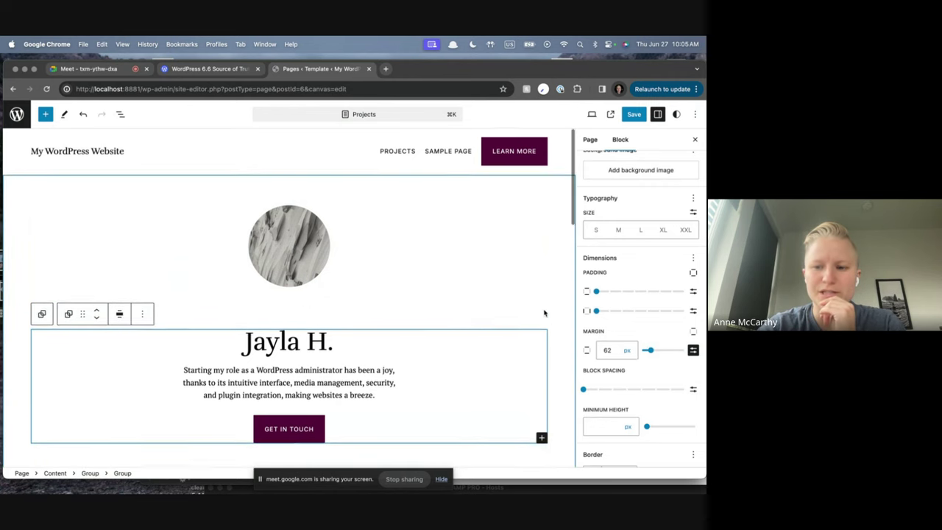
scroll(544, 313, down, 2)
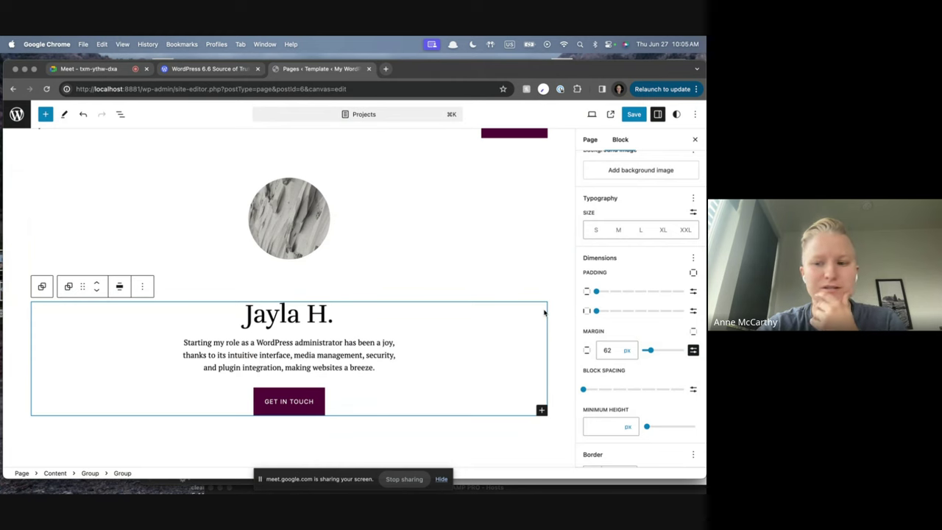
click(618, 350)
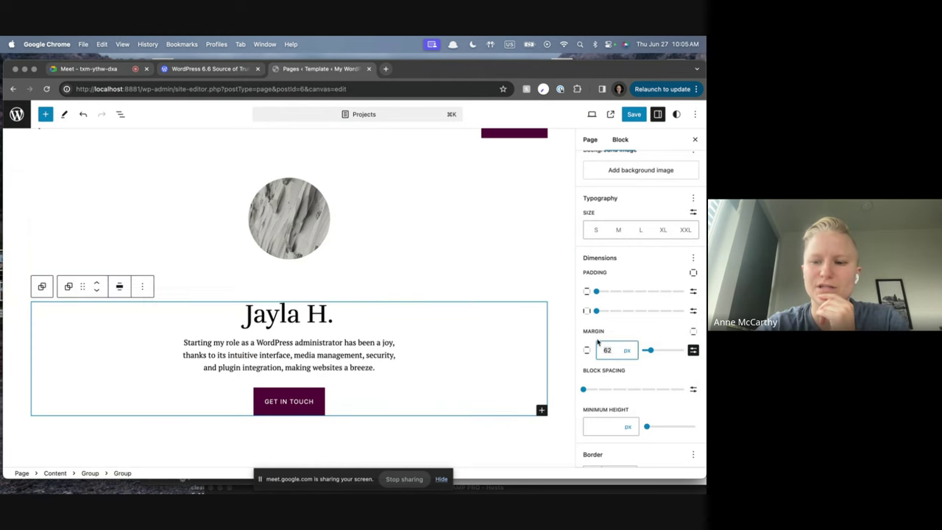
Return to the WordPress 6.6 Source of Truth post and scroll down through its opening sections.
click(212, 68)
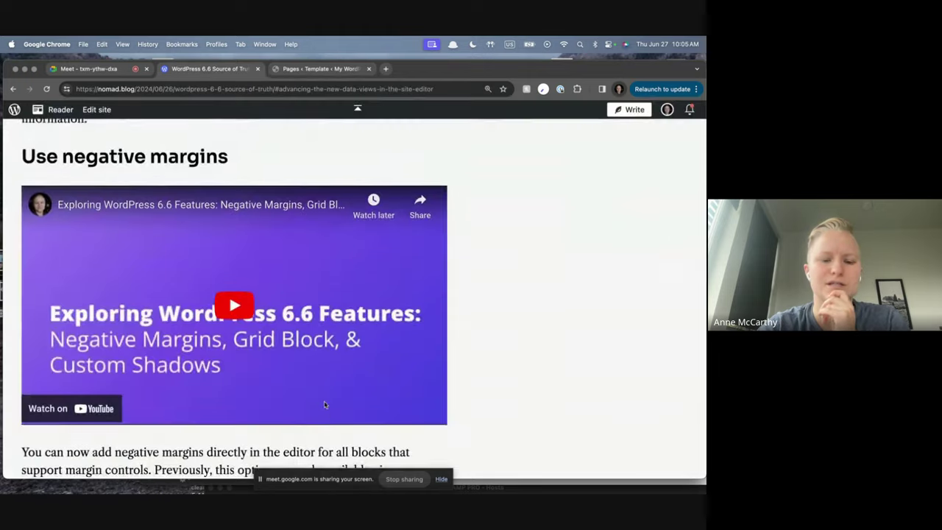
scroll(326, 404, down, 5)
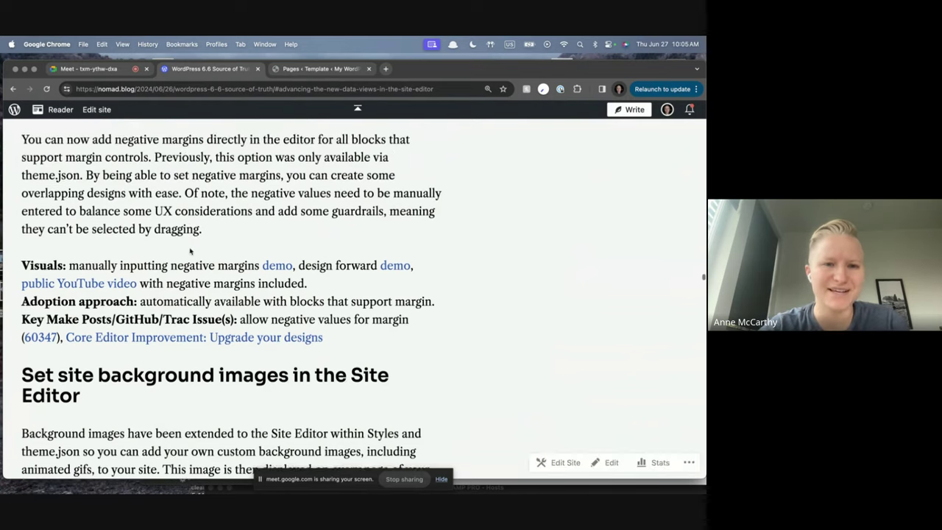
scroll(461, 333, up, 3)
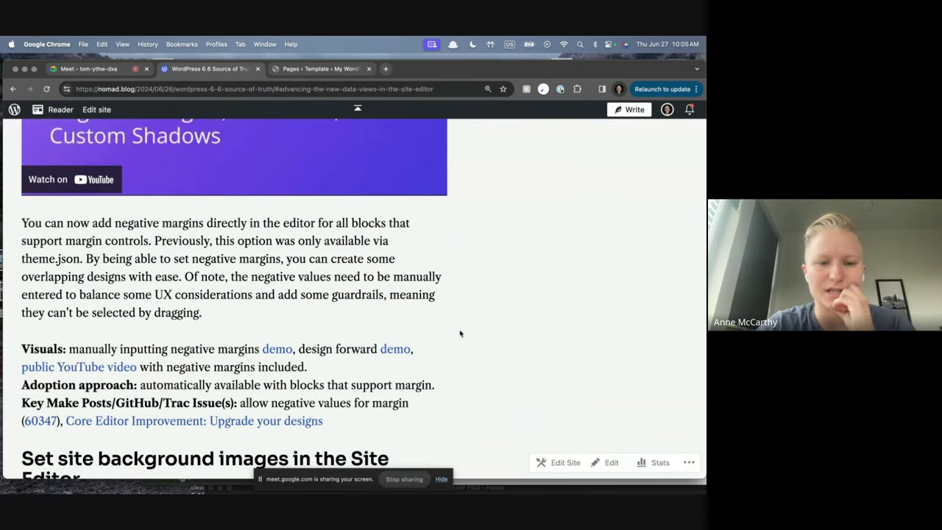
scroll(460, 334, down, 6)
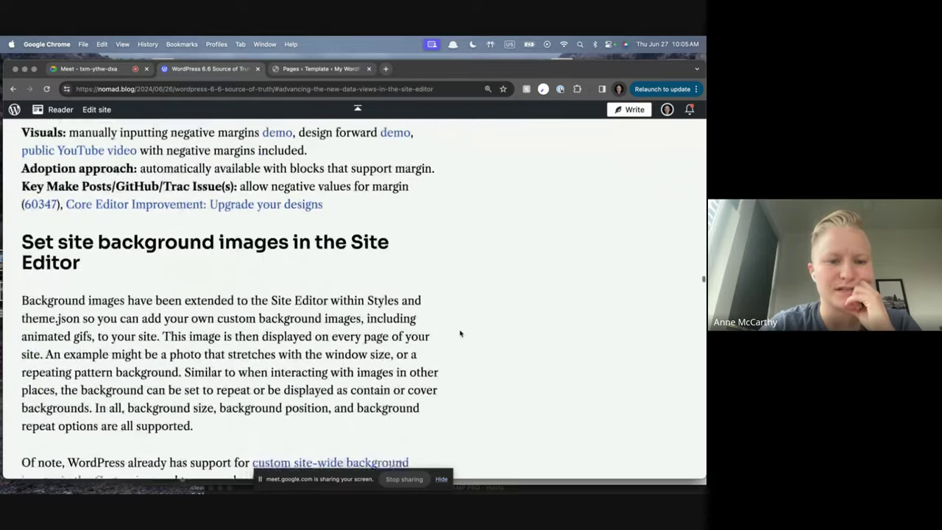
scroll(461, 333, down, 1)
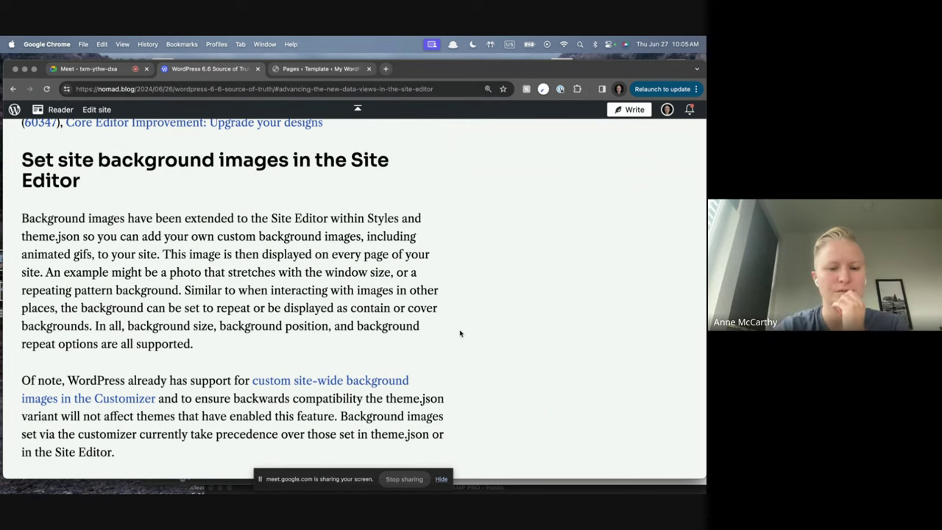
scroll(460, 333, down, 3)
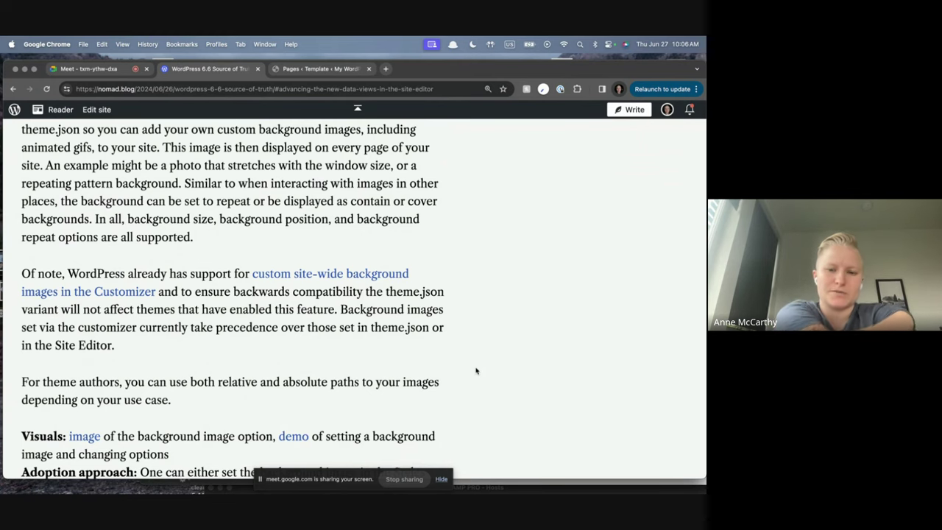
scroll(476, 371, down, 8)
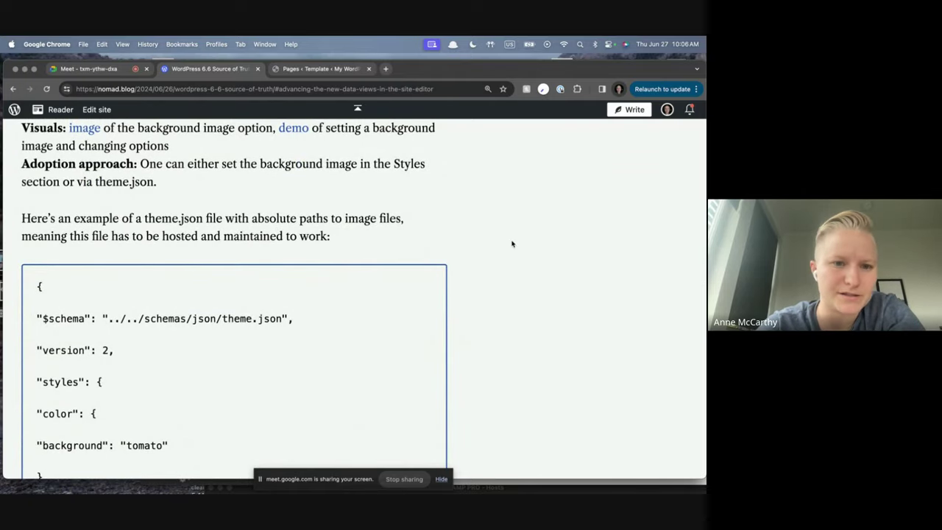
scroll(512, 243, down, 5)
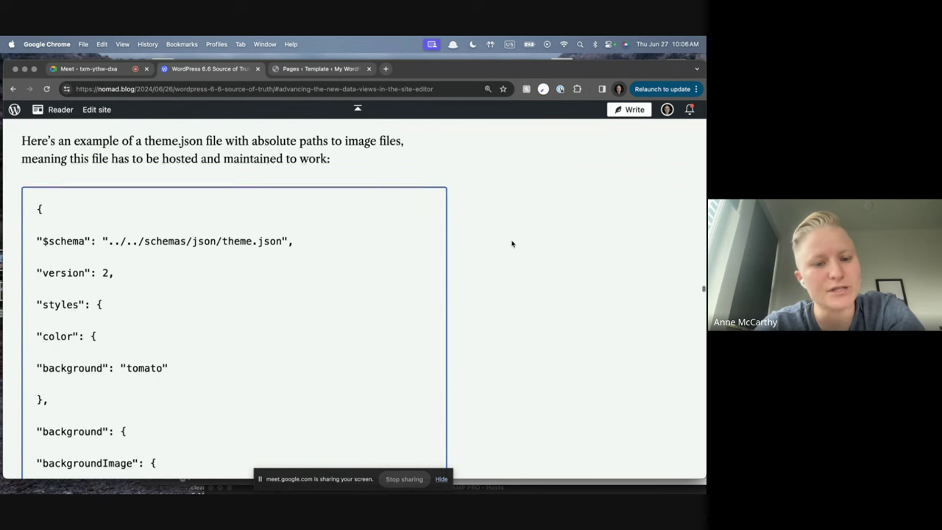
scroll(512, 243, down, 12)
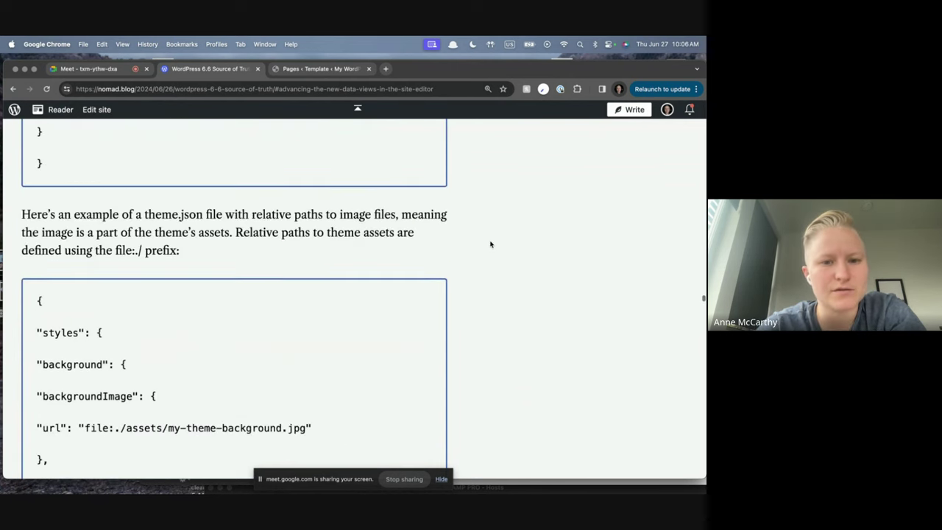
drag(296, 249, 275, 228)
click(510, 301)
Continue scrolling to the 'Add ability to create/edit shadows in Styles' heading and its YouTube video.
scroll(510, 301, down, 2)
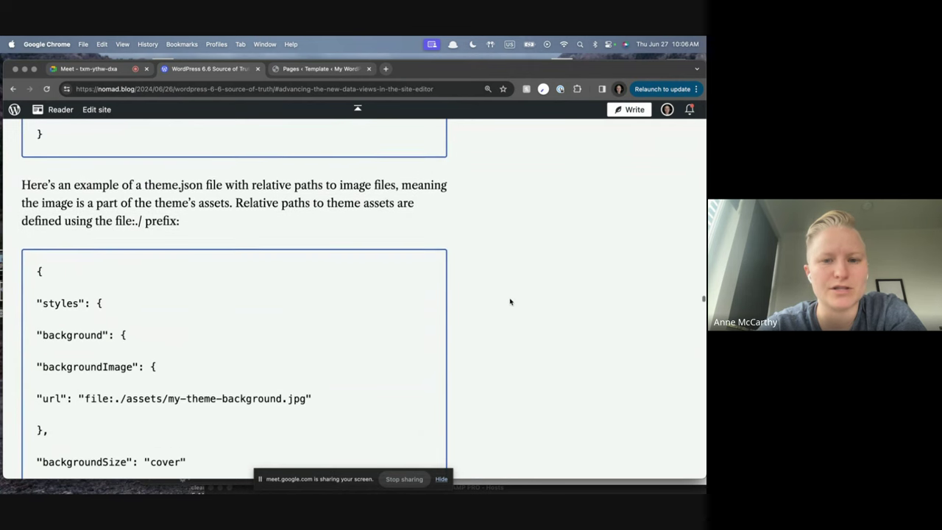
scroll(510, 301, down, 10)
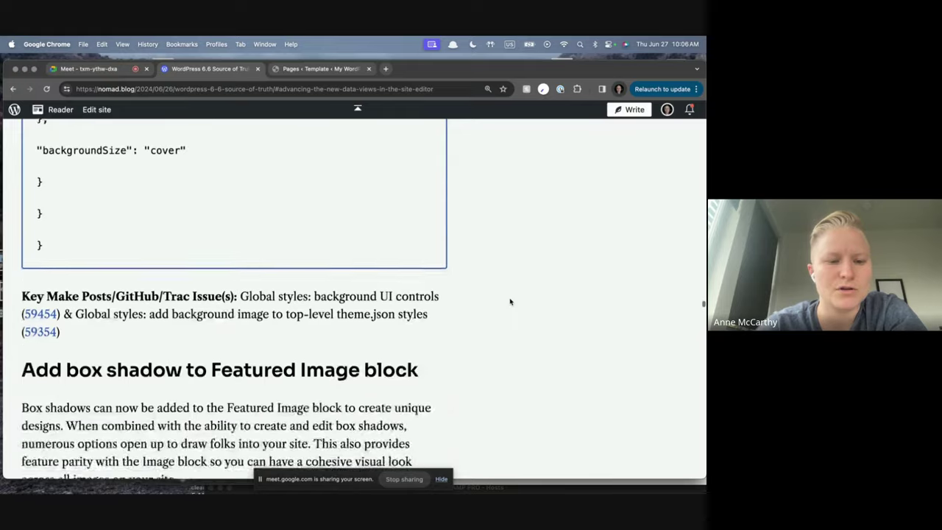
scroll(509, 300, down, 2)
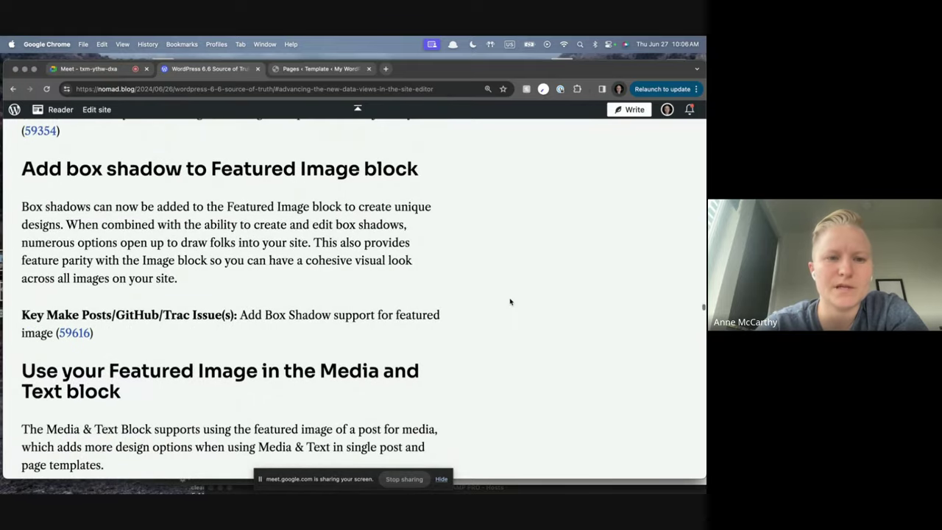
scroll(510, 301, down, 1)
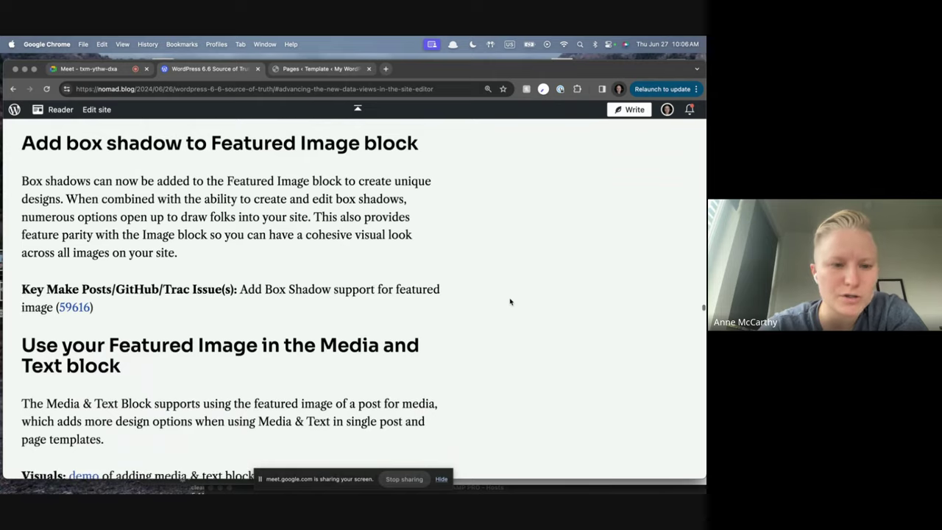
scroll(510, 301, down, 1)
scroll(509, 301, up, 1)
scroll(510, 301, down, 1)
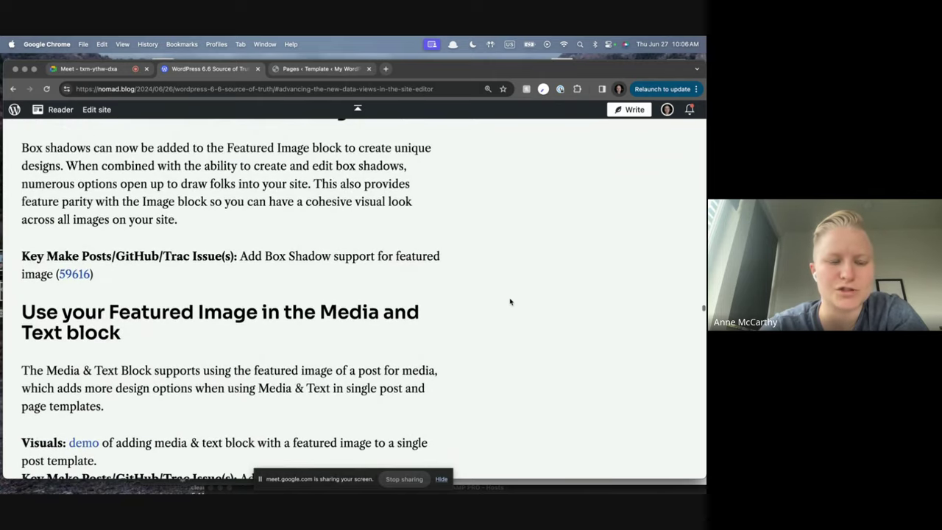
scroll(510, 346, down, 1)
scroll(510, 346, down, 2)
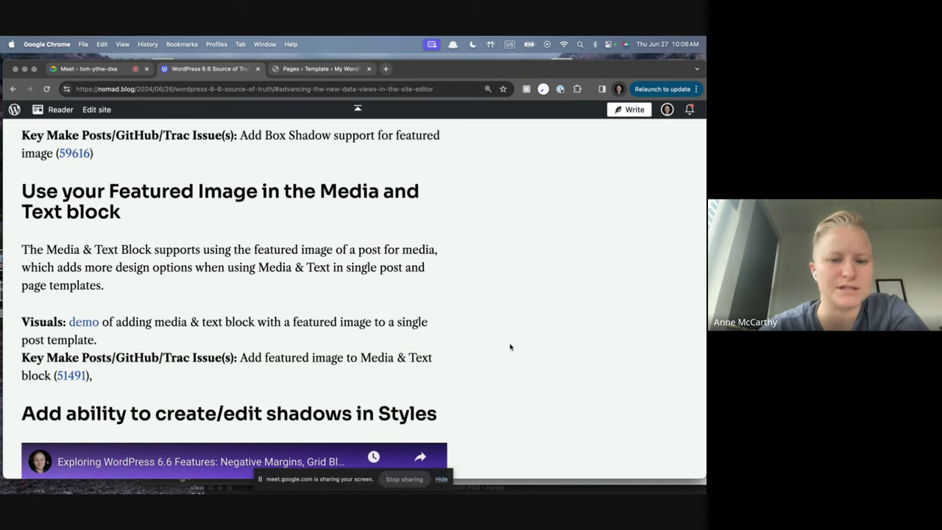
scroll(510, 347, down, 6)
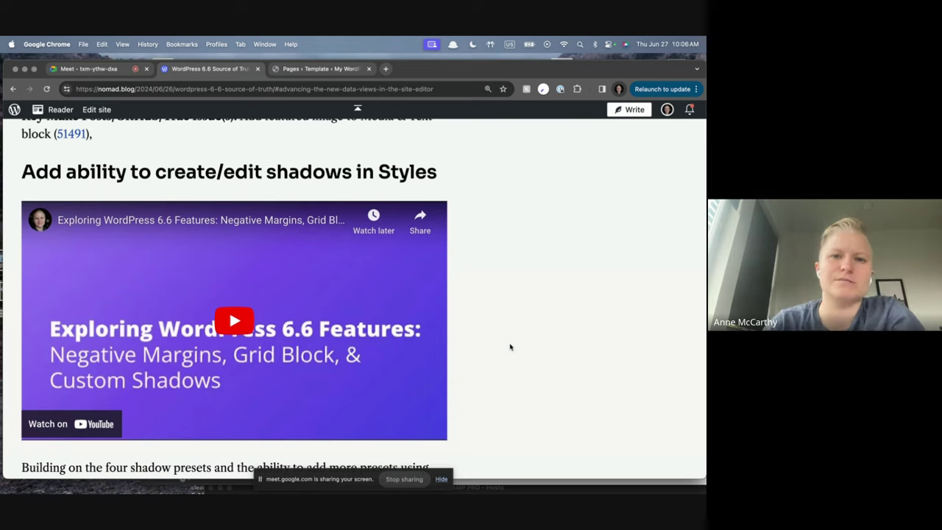
In the site editor's Styles > Shadows, add a new custom preset, Shadow 1.
click(354, 73)
click(678, 115)
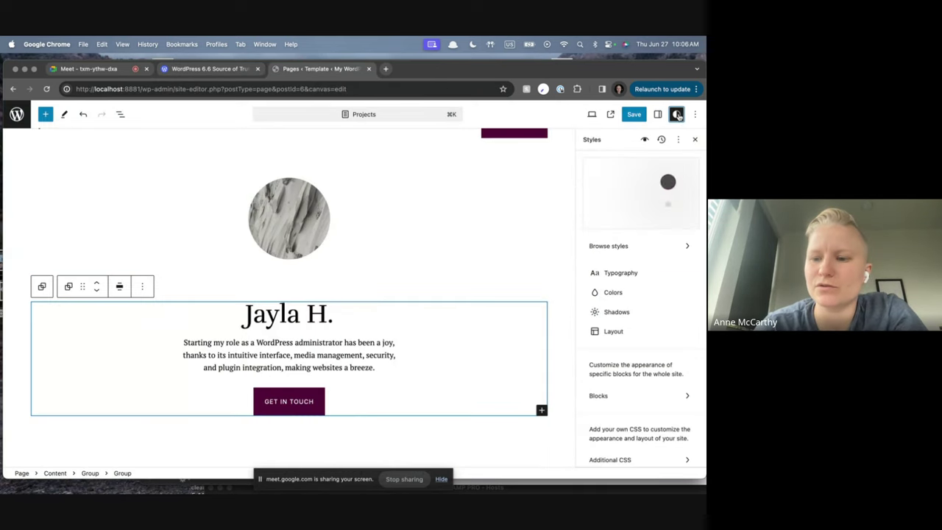
click(618, 302)
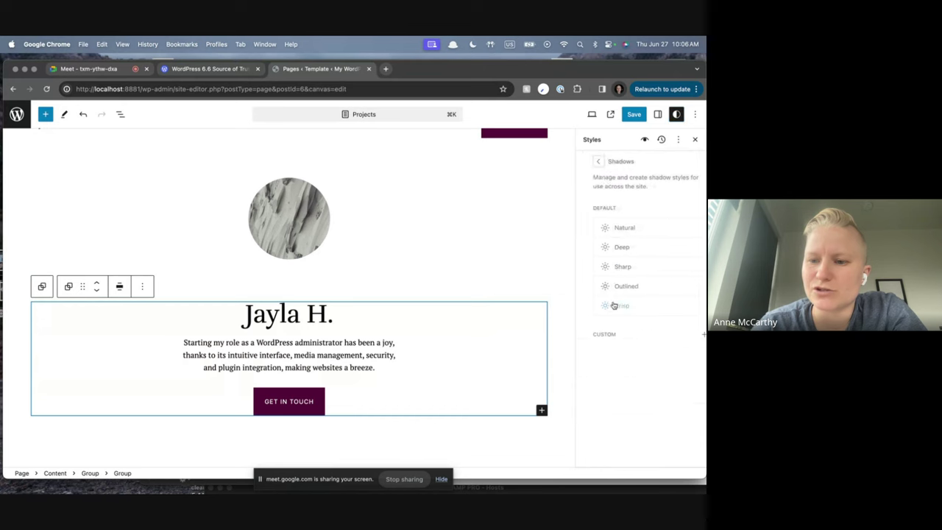
click(694, 336)
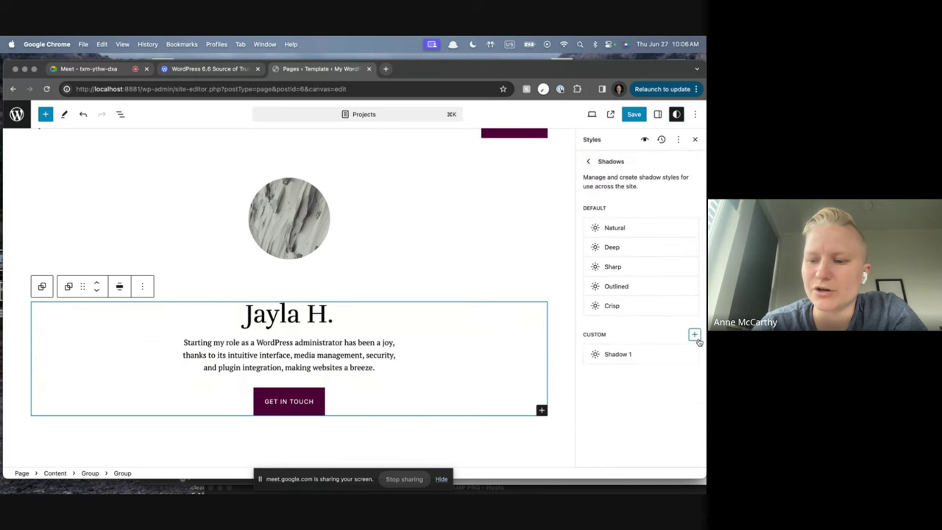
click(645, 359)
Set Shadow 1's drop shadow to colour #E1020233, X -4, Y -1, spread 20, then return to the post.
click(610, 276)
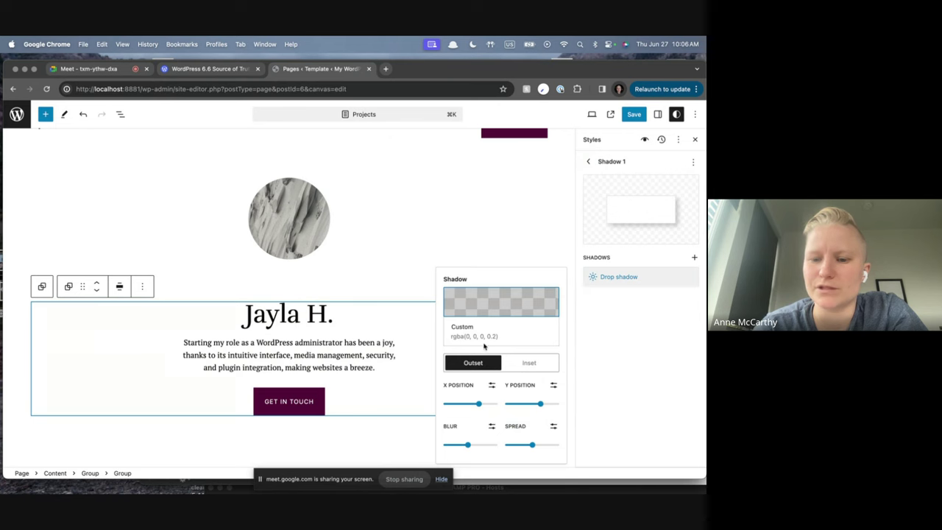
click(518, 307)
drag(412, 354, 425, 298)
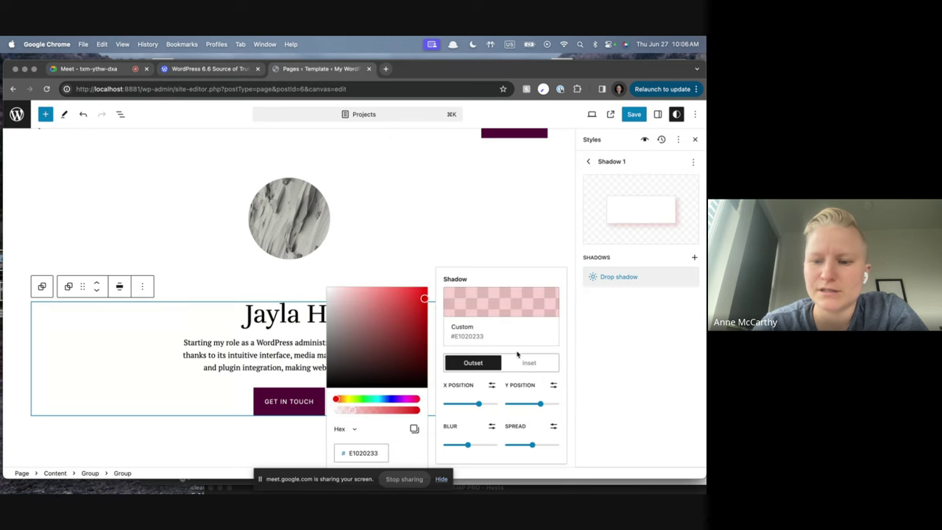
mouse_move(480, 404)
mouse_down()
mouse_move(456, 404)
mouse_move(465, 404)
mouse_up()
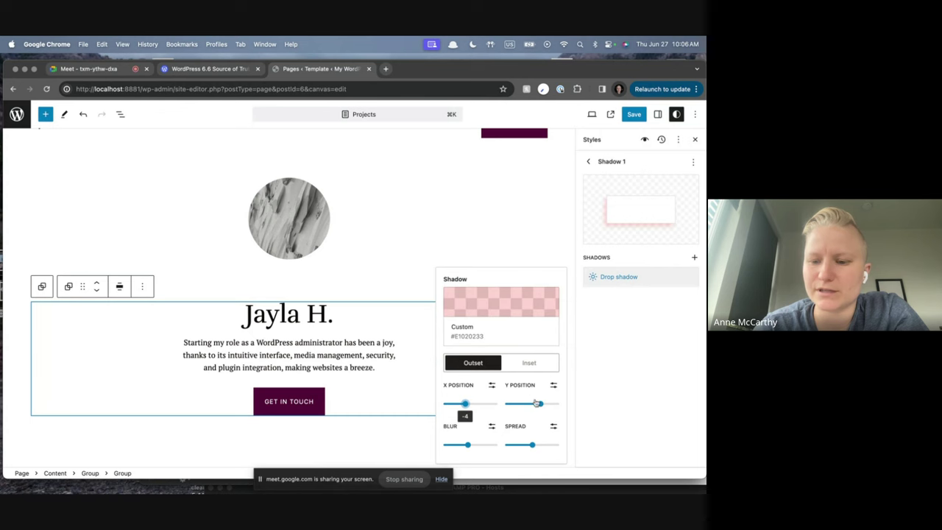
drag(536, 403, 513, 404)
drag(532, 444, 570, 444)
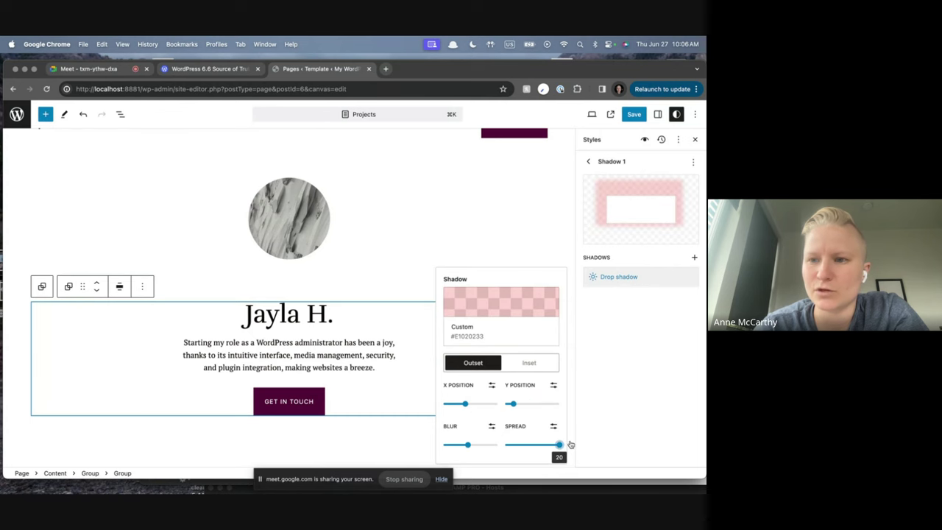
drag(513, 403, 531, 404)
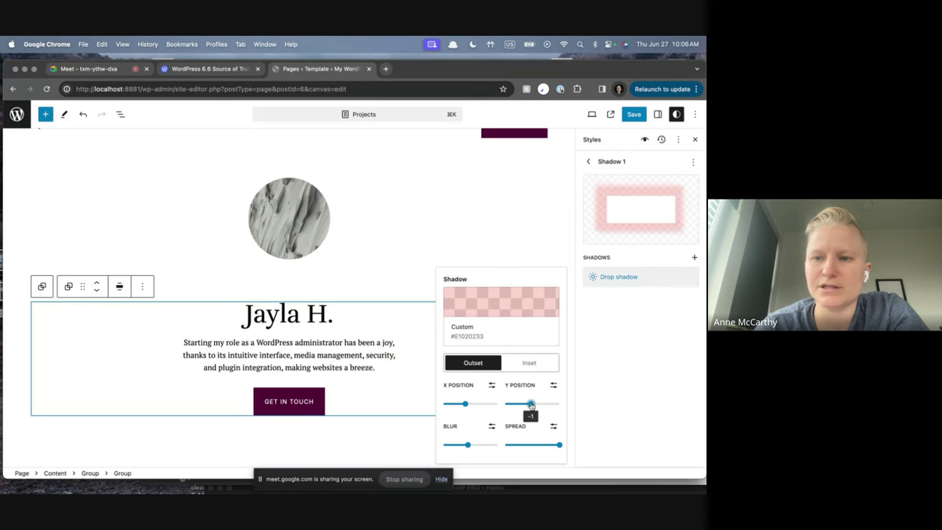
click(587, 161)
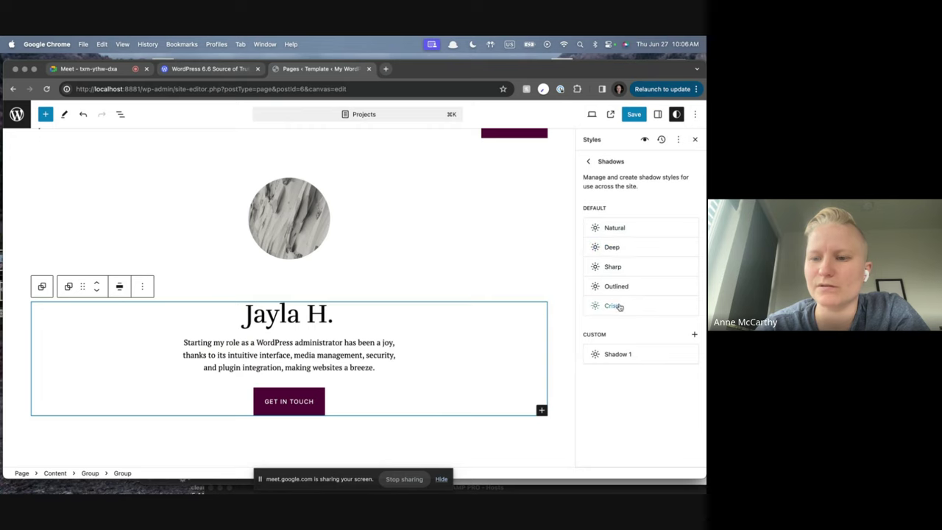
click(204, 69)
Scroll the WordPress 6.6 post further down past the shadows section.
scroll(405, 248, down, 10)
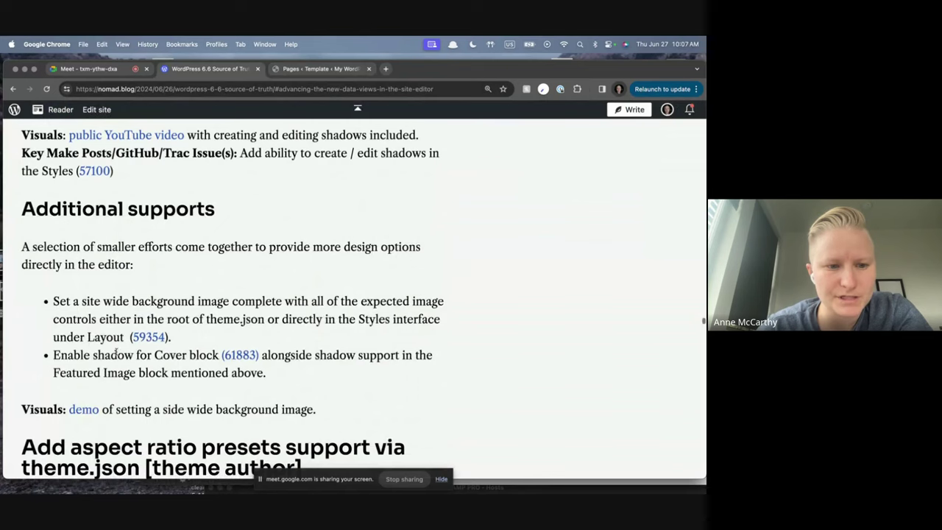
scroll(247, 361, down, 3)
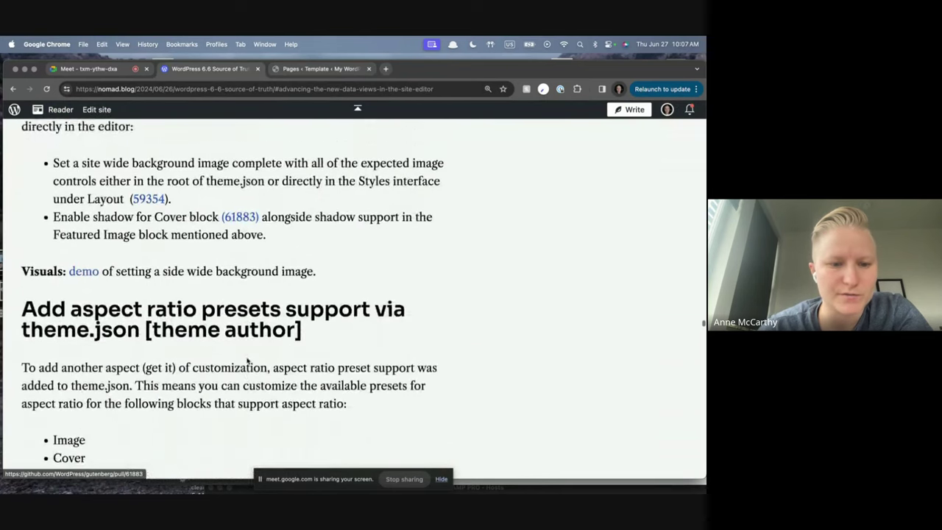
scroll(247, 360, down, 4)
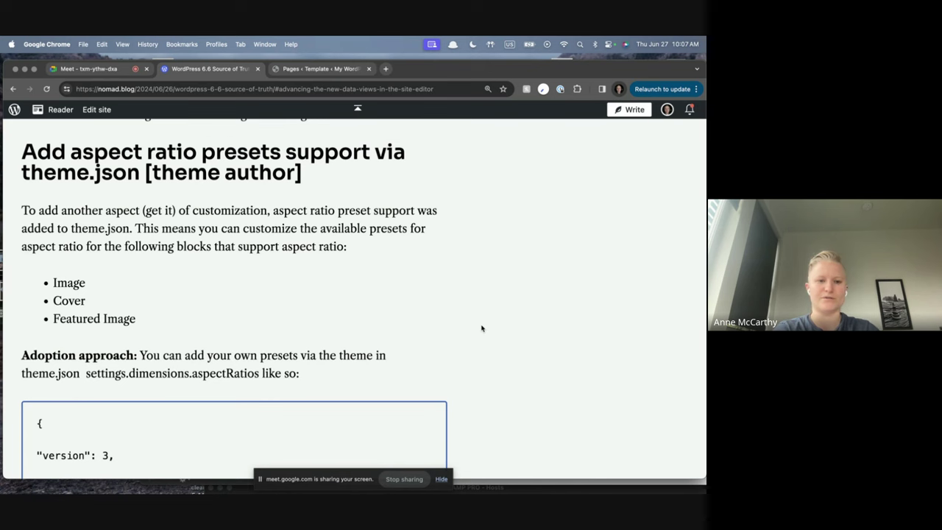
scroll(482, 329, down, 7)
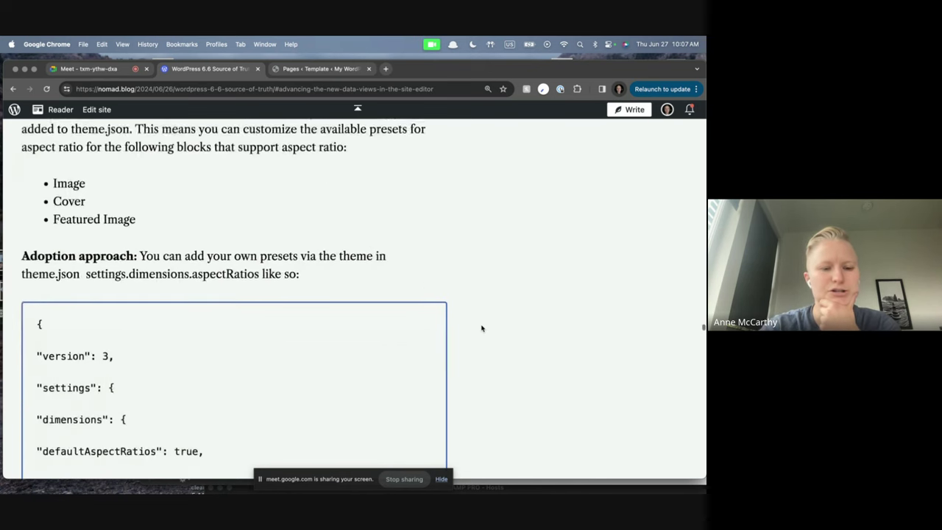
scroll(482, 328, down, 2)
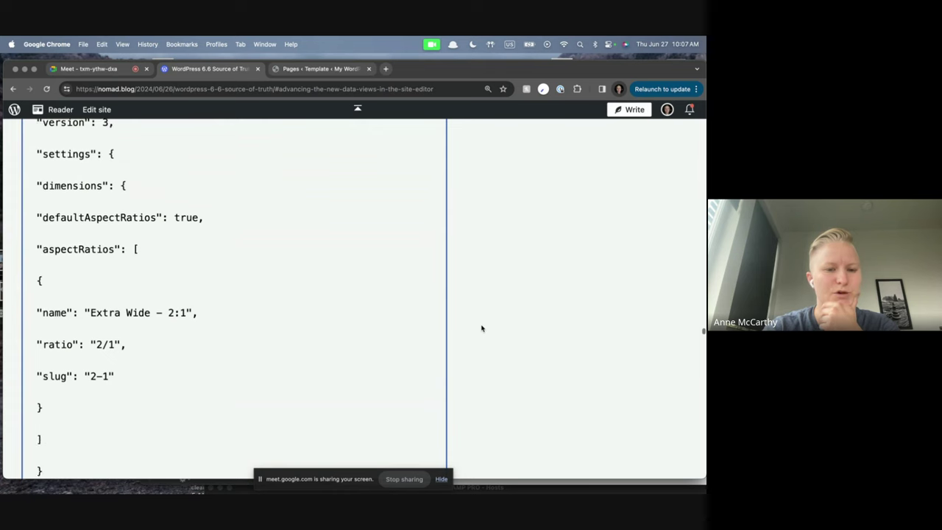
drag(88, 290, 208, 302)
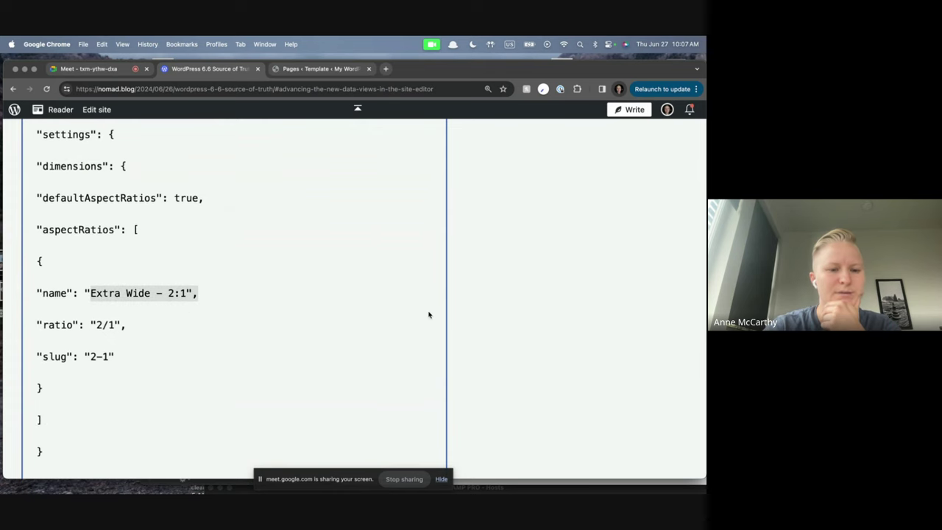
scroll(429, 315, down, 6)
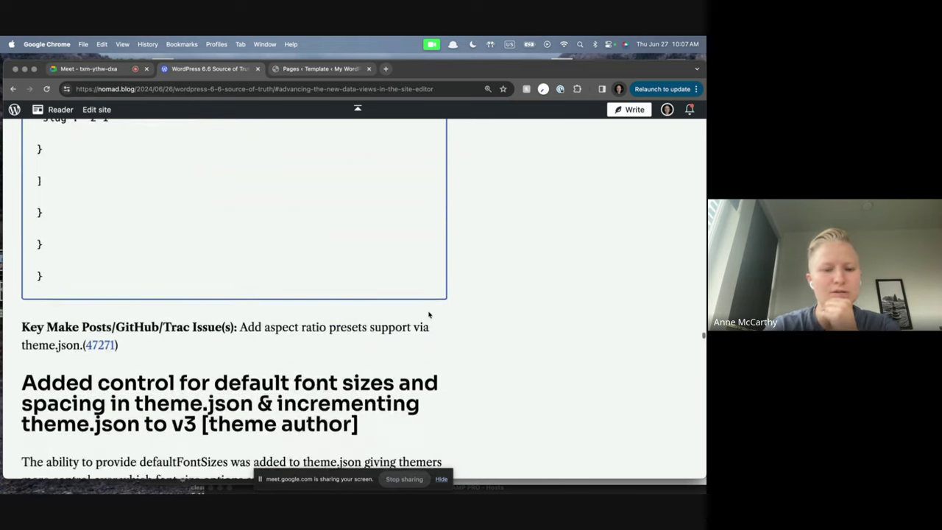
scroll(519, 347, down, 5)
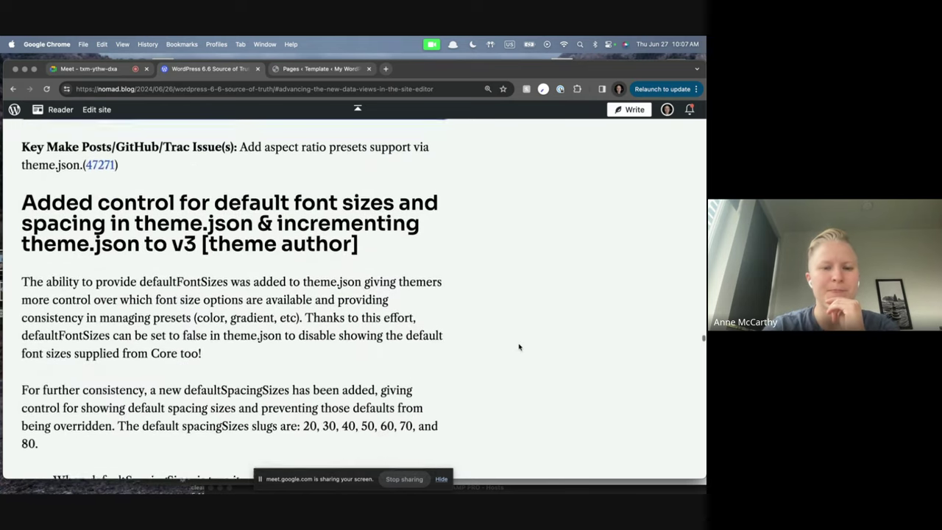
scroll(519, 347, down, 2)
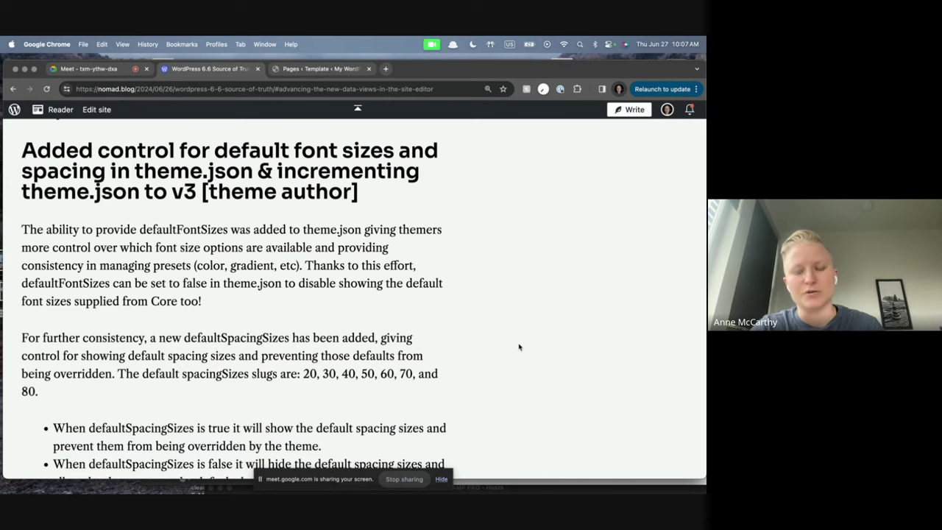
Continue scrolling to the 'Inserter shows all blocks instead of the blocks allowed' section.
scroll(519, 346, down, 1)
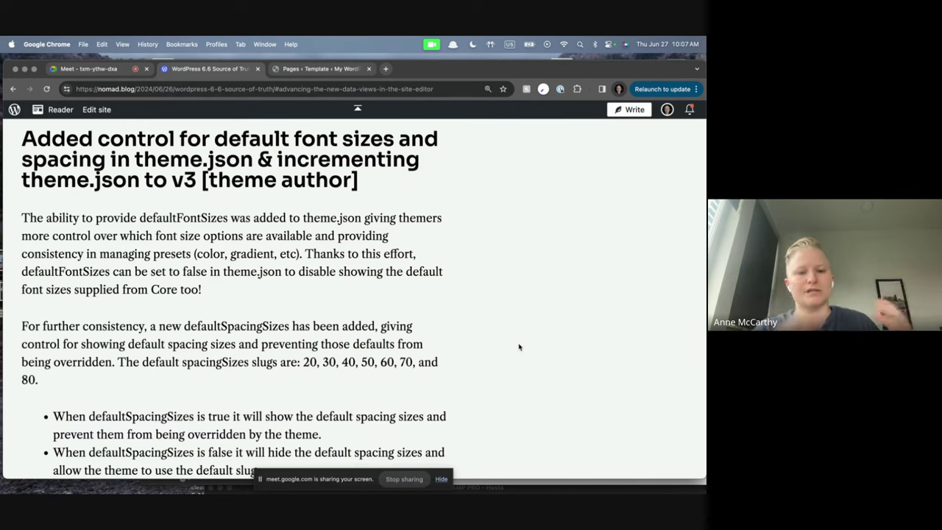
scroll(518, 346, down, 3)
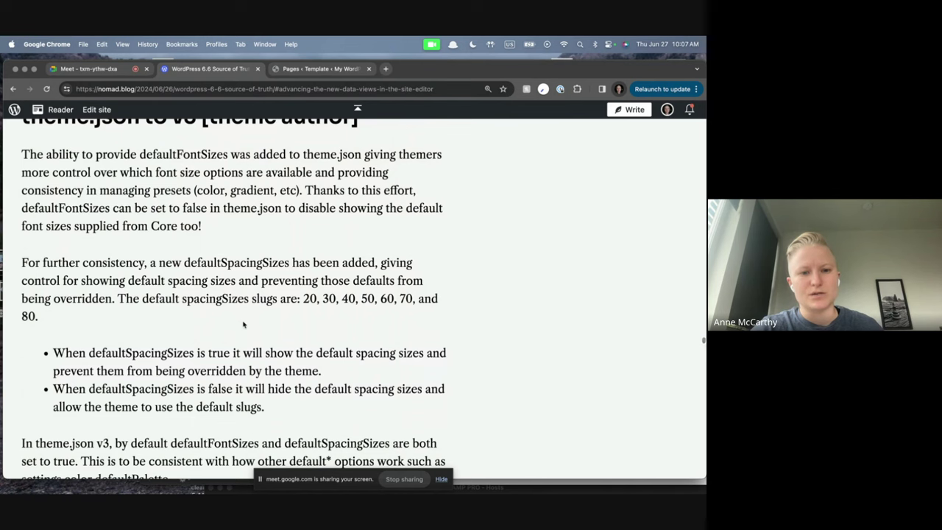
scroll(469, 307, down, 4)
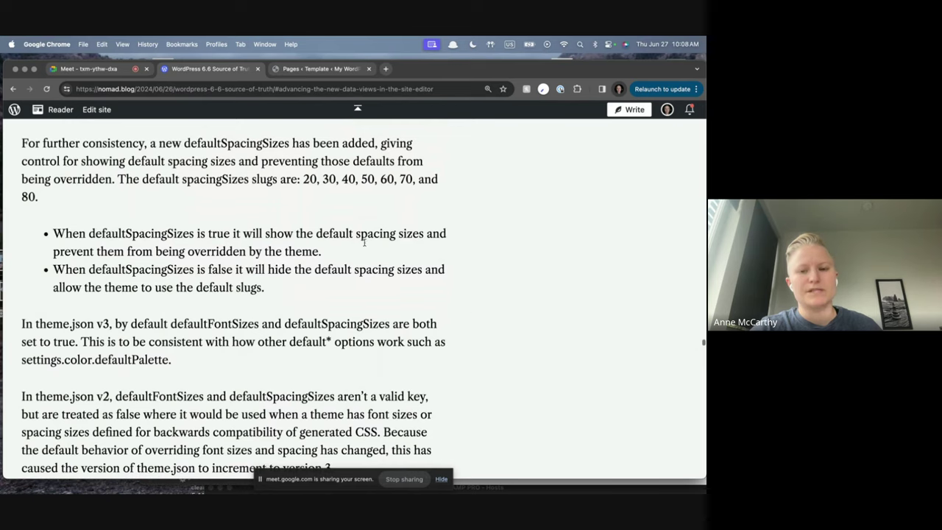
scroll(499, 252, down, 3)
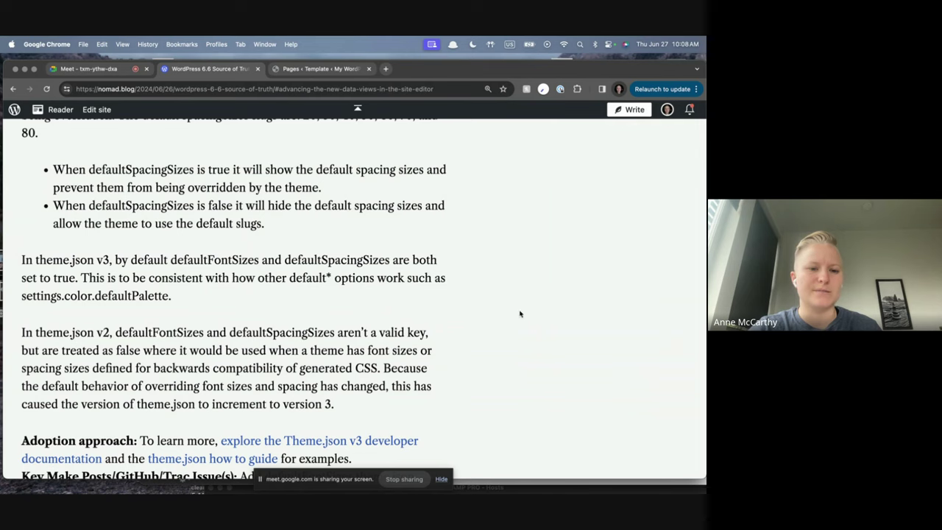
scroll(519, 314, down, 2)
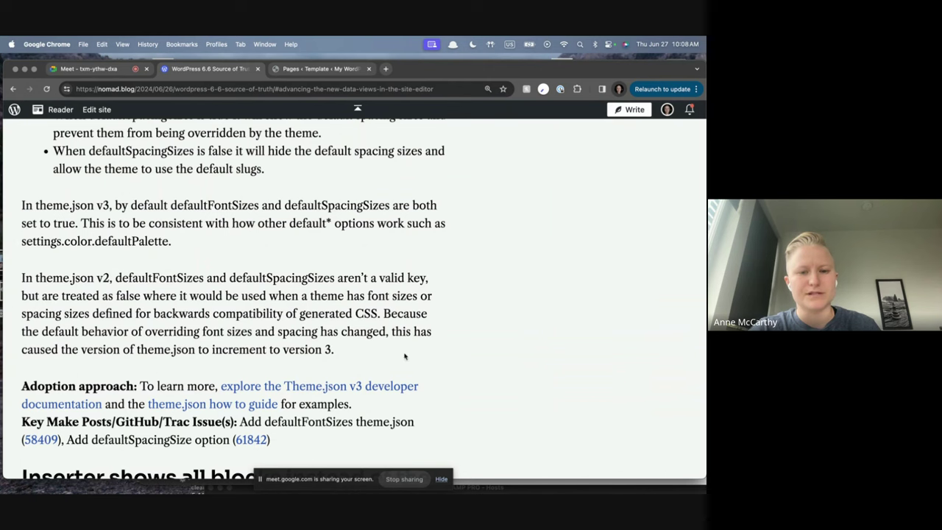
scroll(472, 347, down, 3)
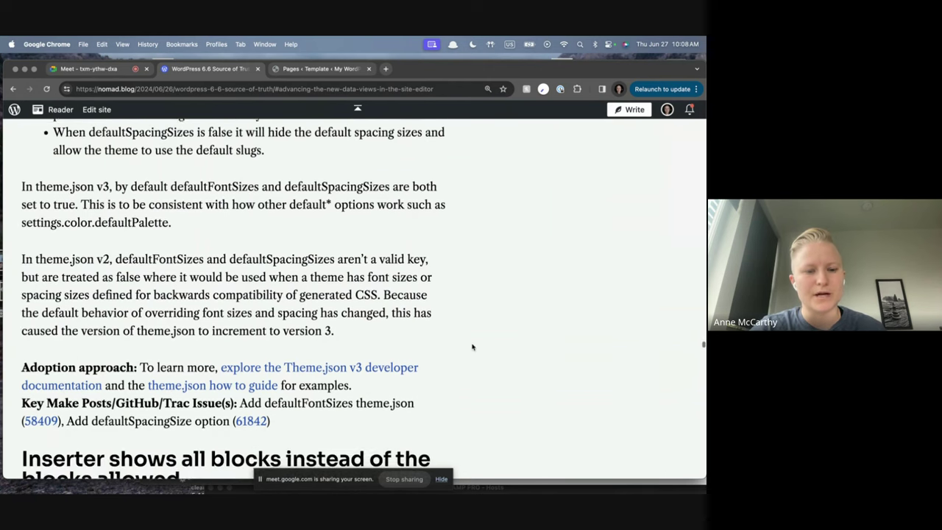
scroll(472, 346, down, 8)
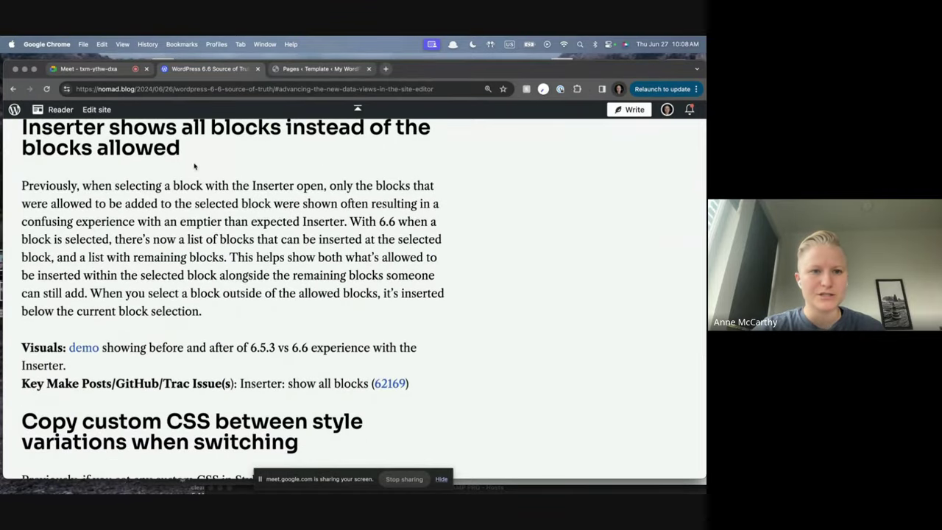
scroll(144, 258, up, 2)
scroll(150, 213, down, 1)
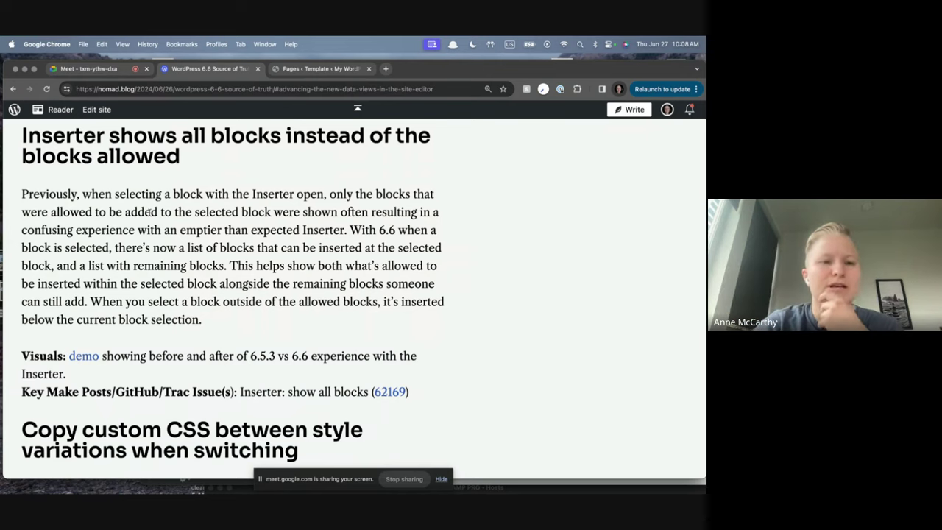
On the Projects page, insert a List block before the profile Group using /list.
click(306, 71)
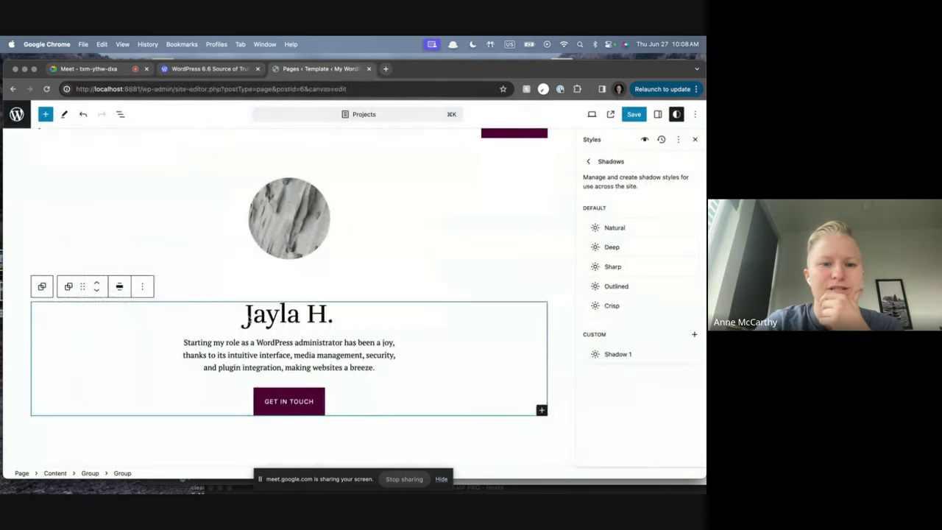
click(44, 114)
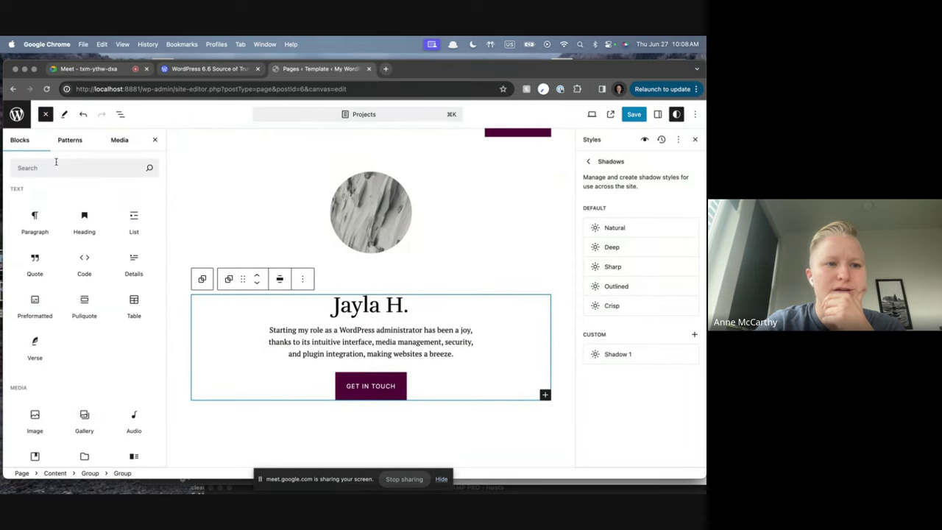
key(Escape)
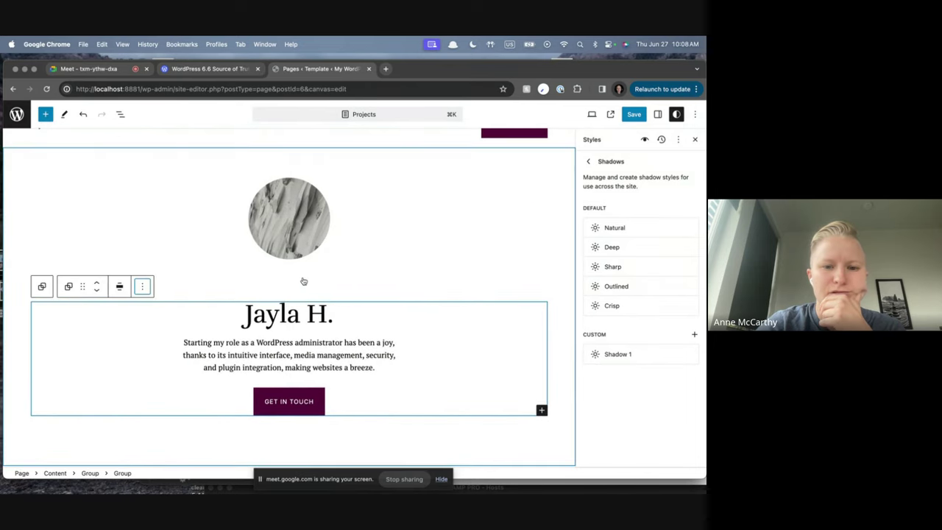
click(391, 202)
click(88, 143)
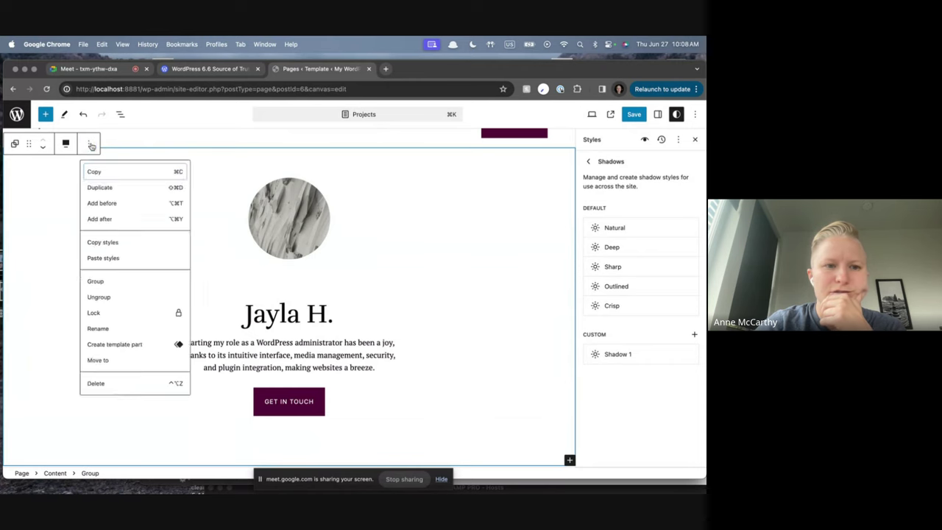
click(103, 207)
text(/list)
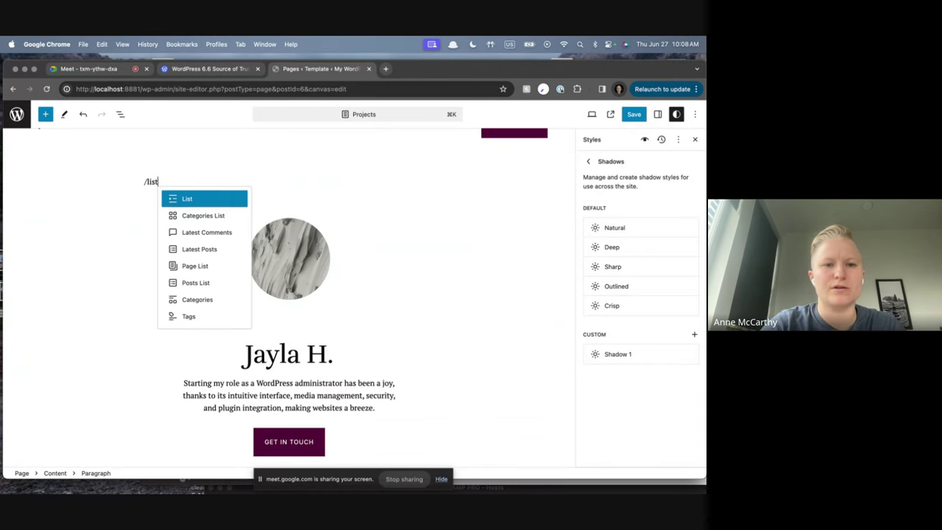
key(Return)
Add a second empty item to the list from the block inserter.
click(45, 114)
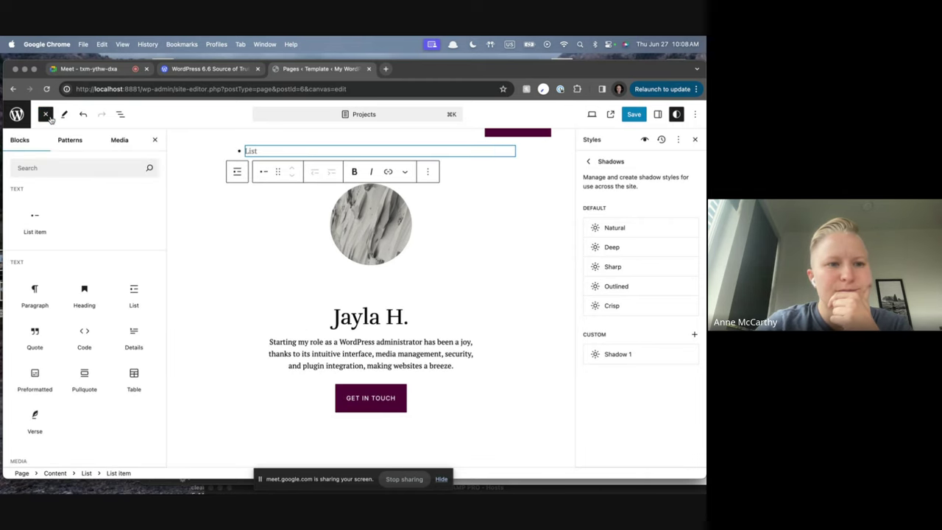
click(262, 156)
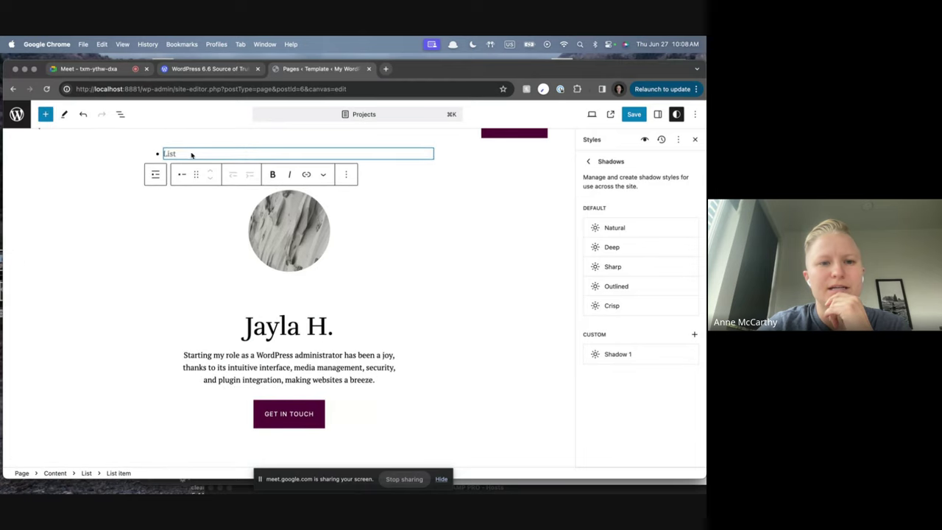
click(45, 114)
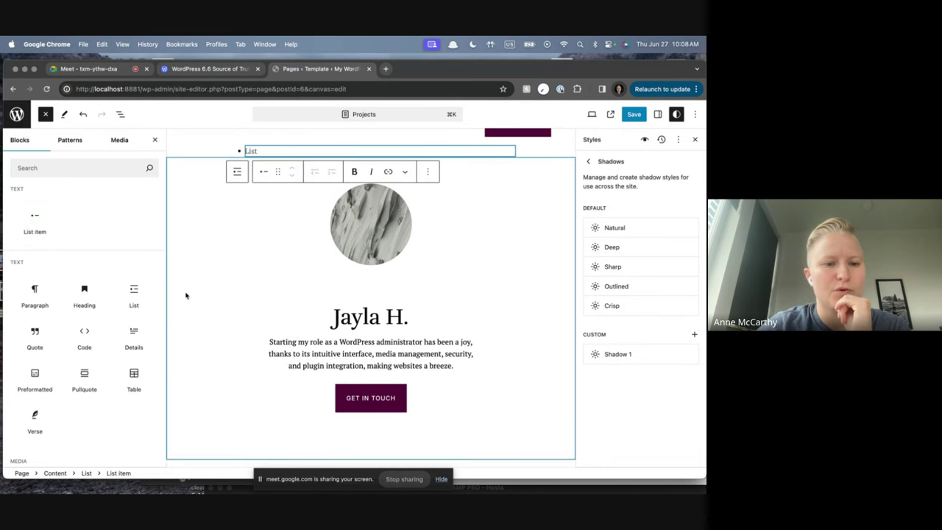
click(35, 223)
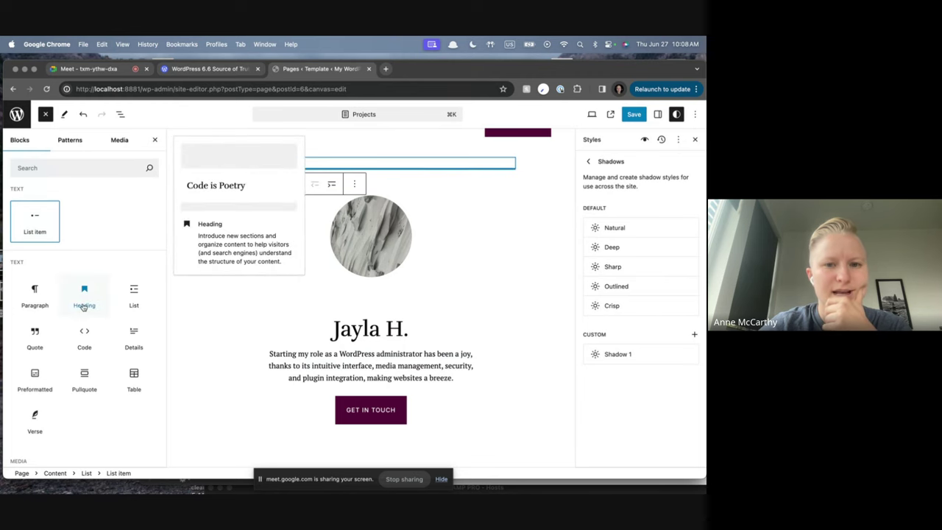
Insert a Heading block below the list, then go back to the Source of Truth post.
click(83, 298)
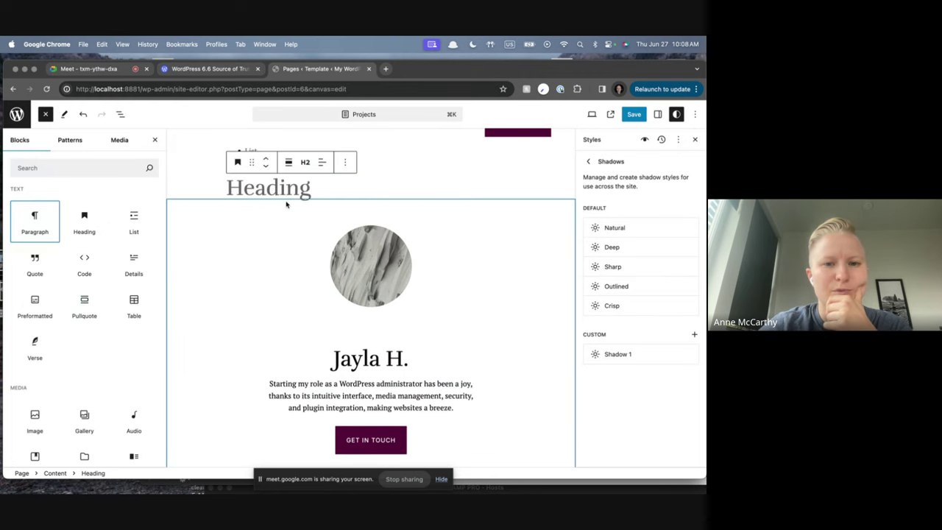
click(288, 202)
click(393, 166)
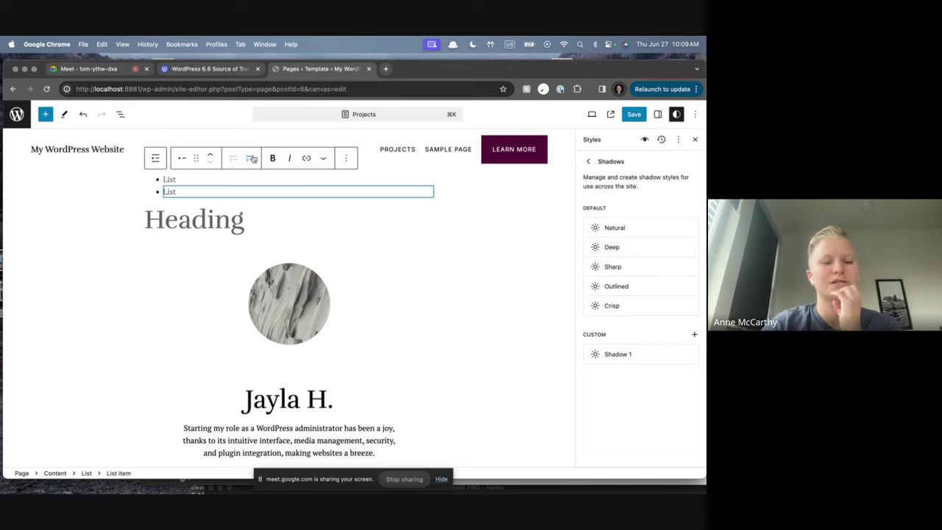
click(41, 115)
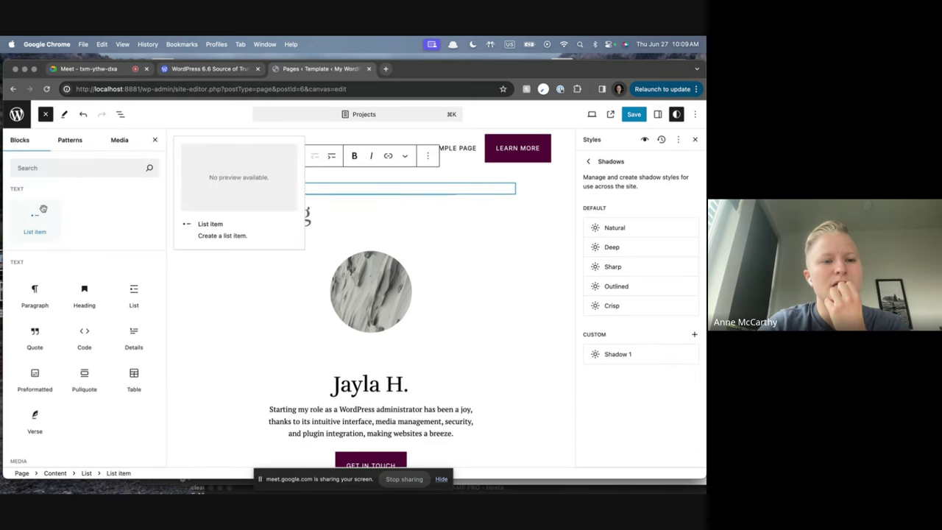
scroll(87, 322, down, 10)
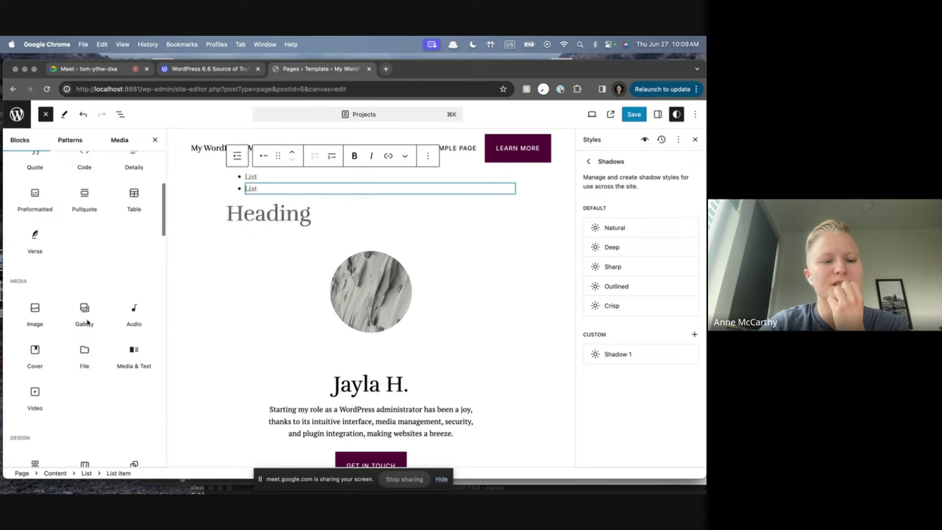
scroll(87, 321, up, 10)
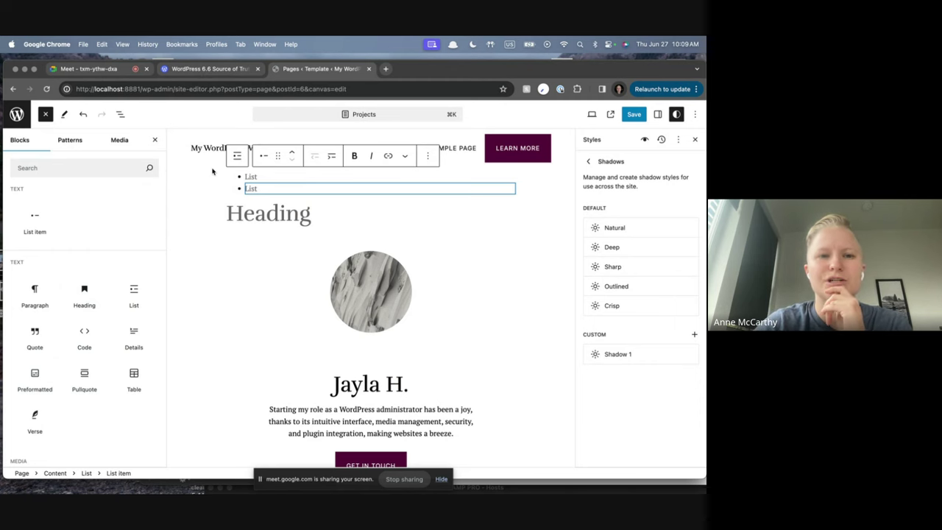
click(225, 70)
Scroll to 'Shuffle patterns in specific scenarios' and open its demo link in a new tab.
scroll(413, 276, down, 5)
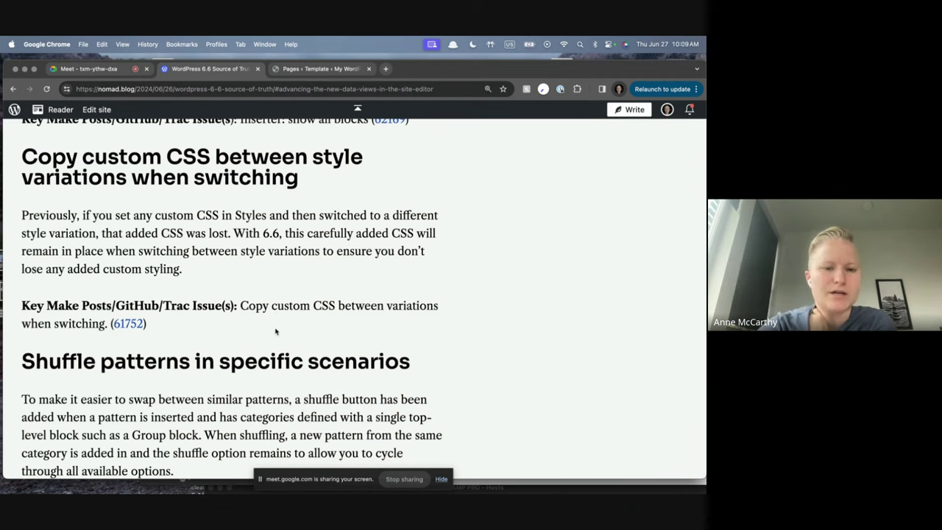
scroll(461, 330, down, 5)
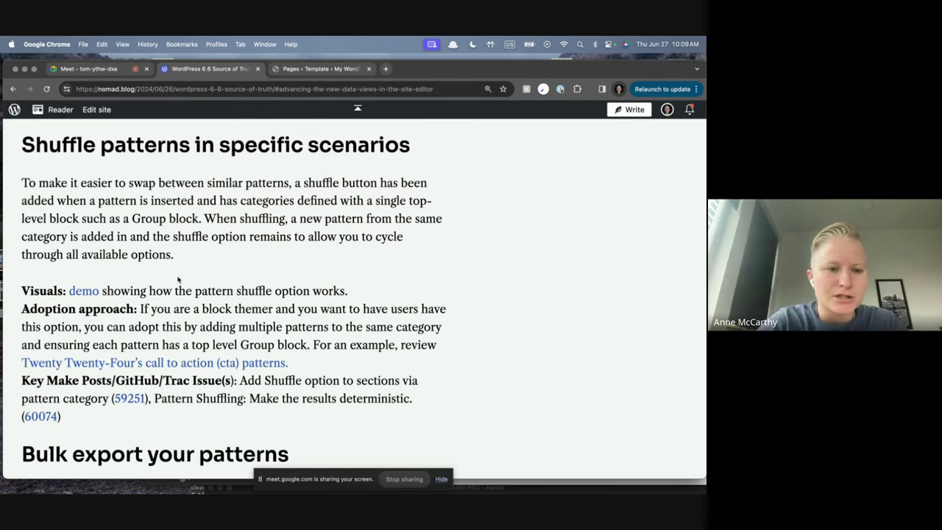
click(84, 292)
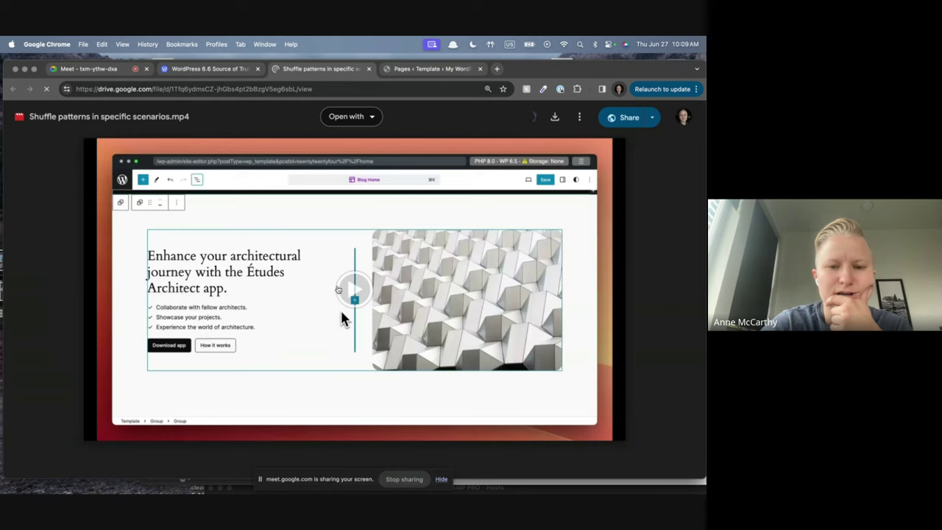
Play the 0:15 Shuffle patterns demo video on Google Drive, then go back to the post.
click(338, 291)
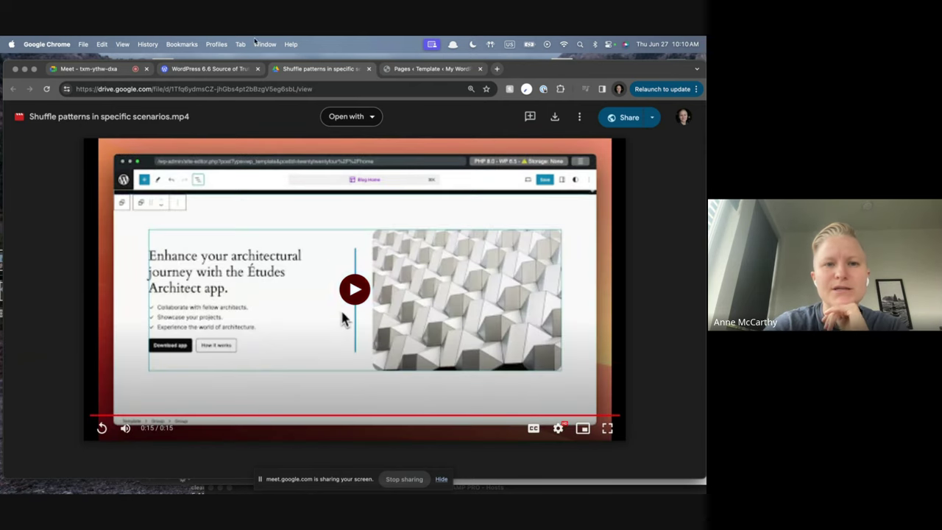
click(210, 68)
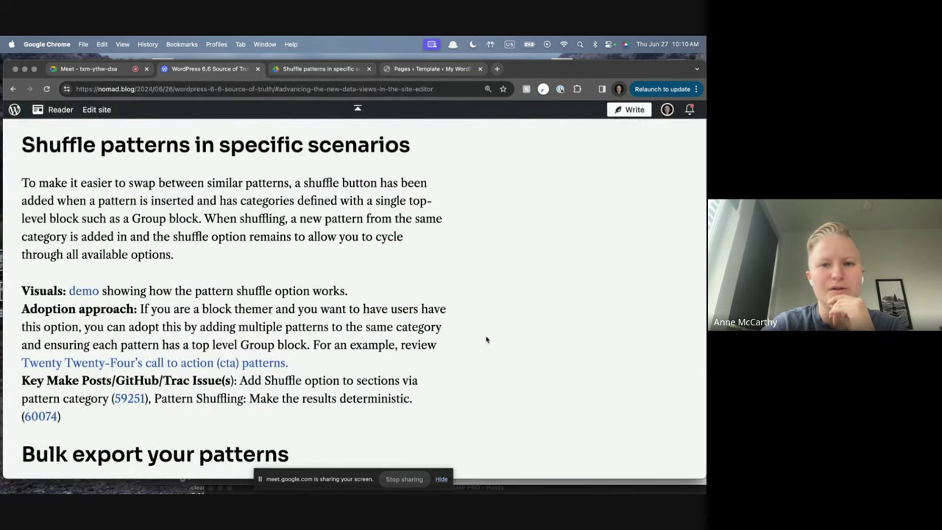
Scroll to the 'Bulk export your patterns' section and select its whole heading.
scroll(486, 340, down, 7)
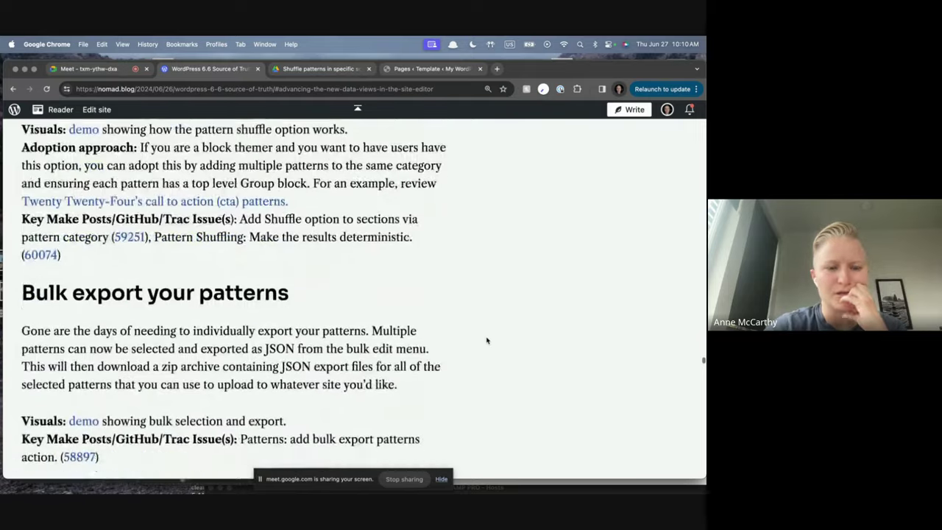
drag(291, 195, 13, 195)
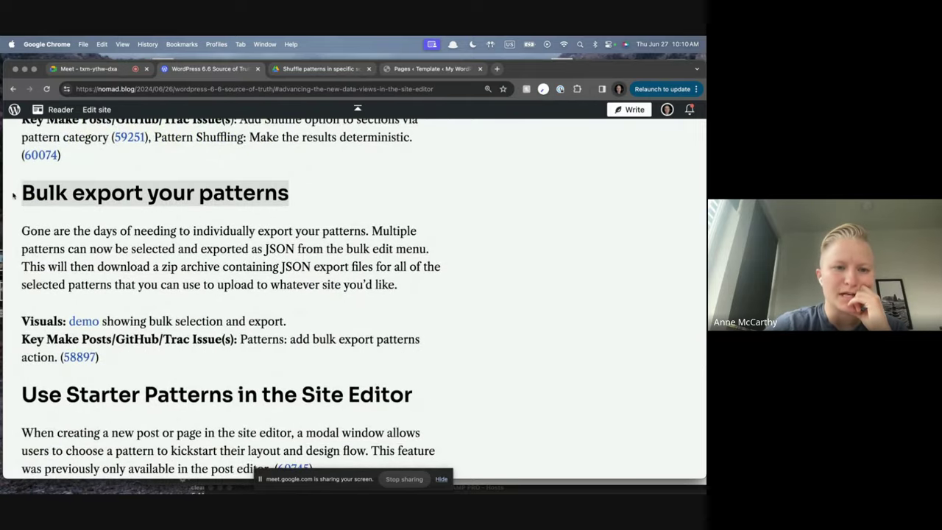
click(436, 228)
scroll(436, 229, down, 1)
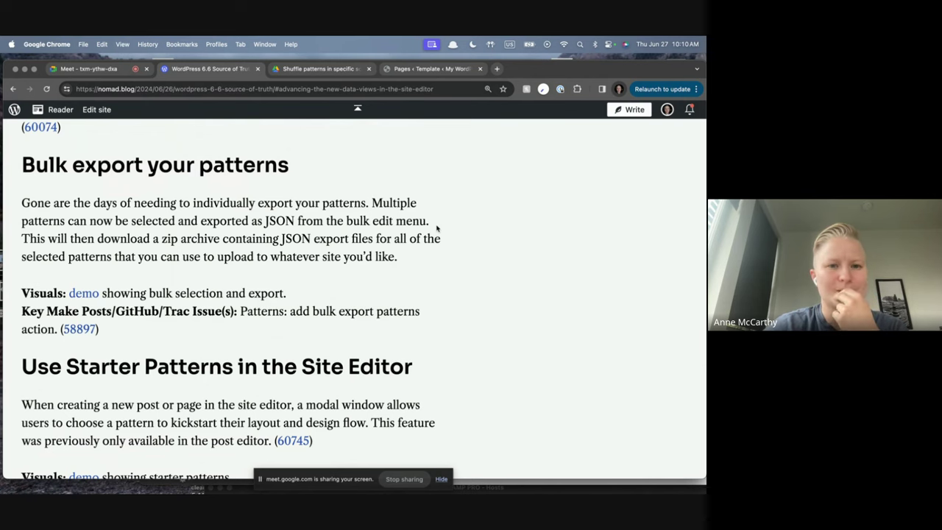
scroll(436, 228, down, 1)
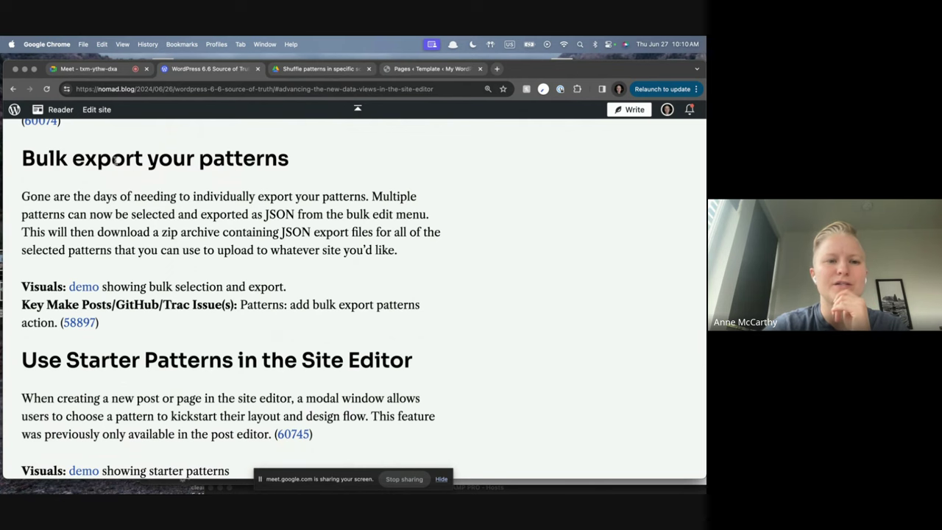
triple_click(169, 158)
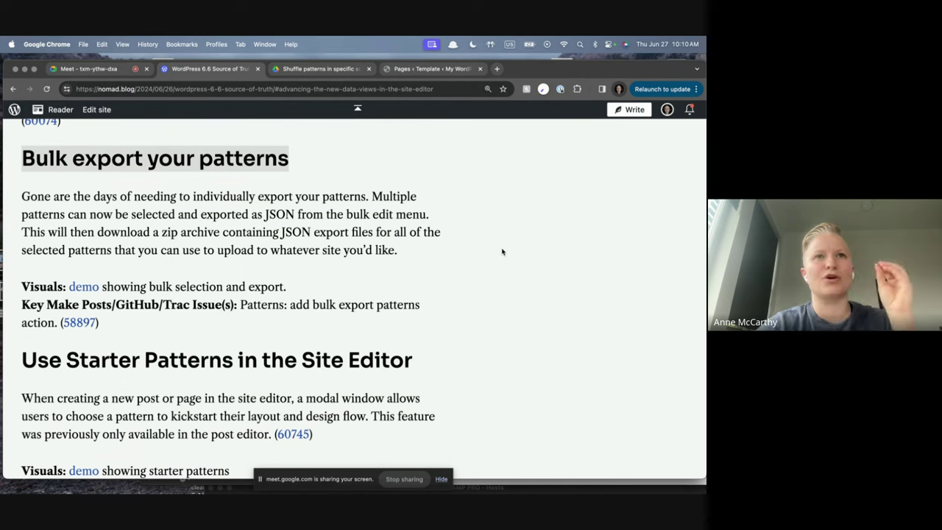
scroll(502, 252, down, 1)
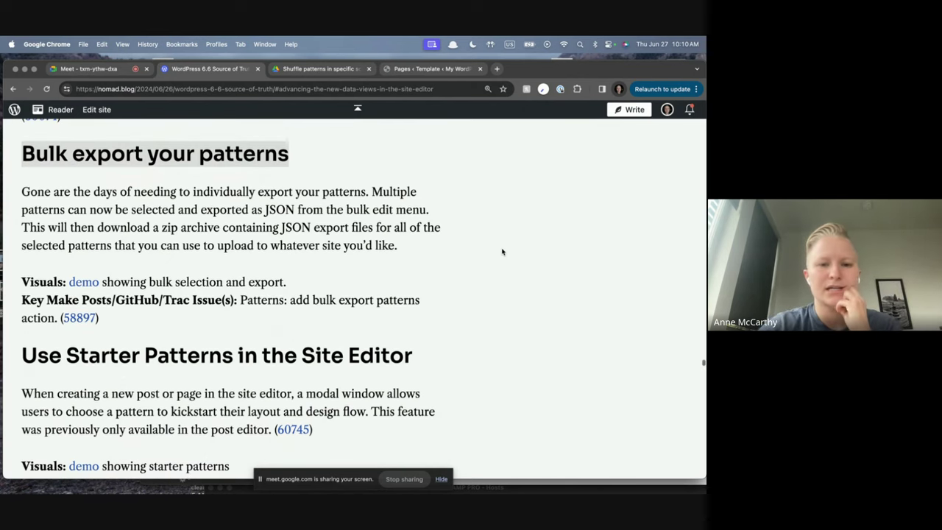